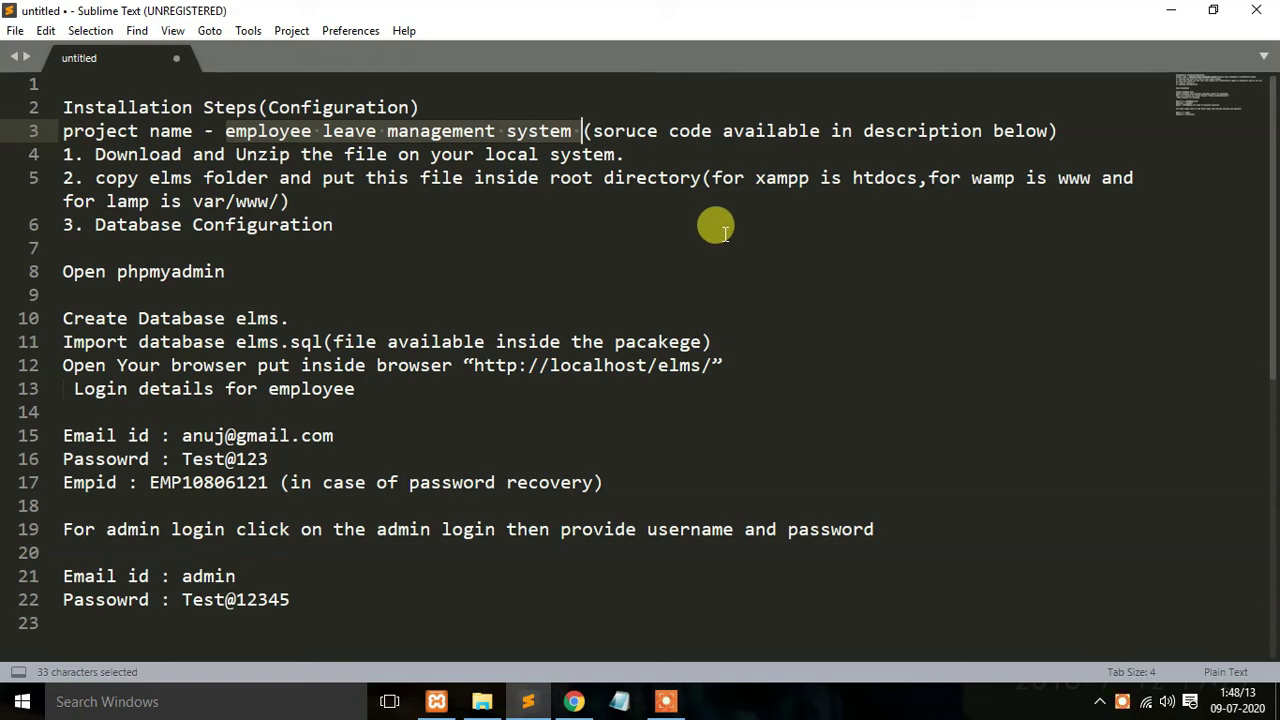
Step: Highlight xampp, htdocs and var/www in the setup notes, then bring up the emp leave folder
left_click_drag(756, 178, 810, 178)
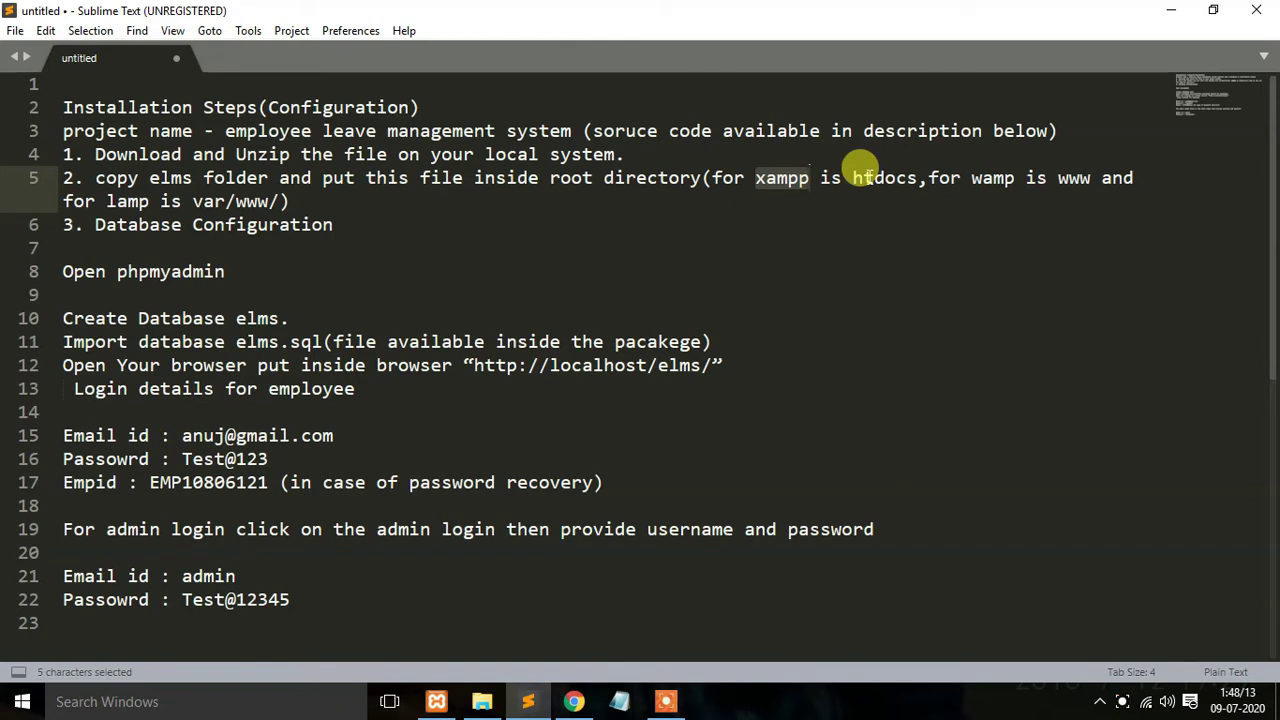
double_click(880, 180)
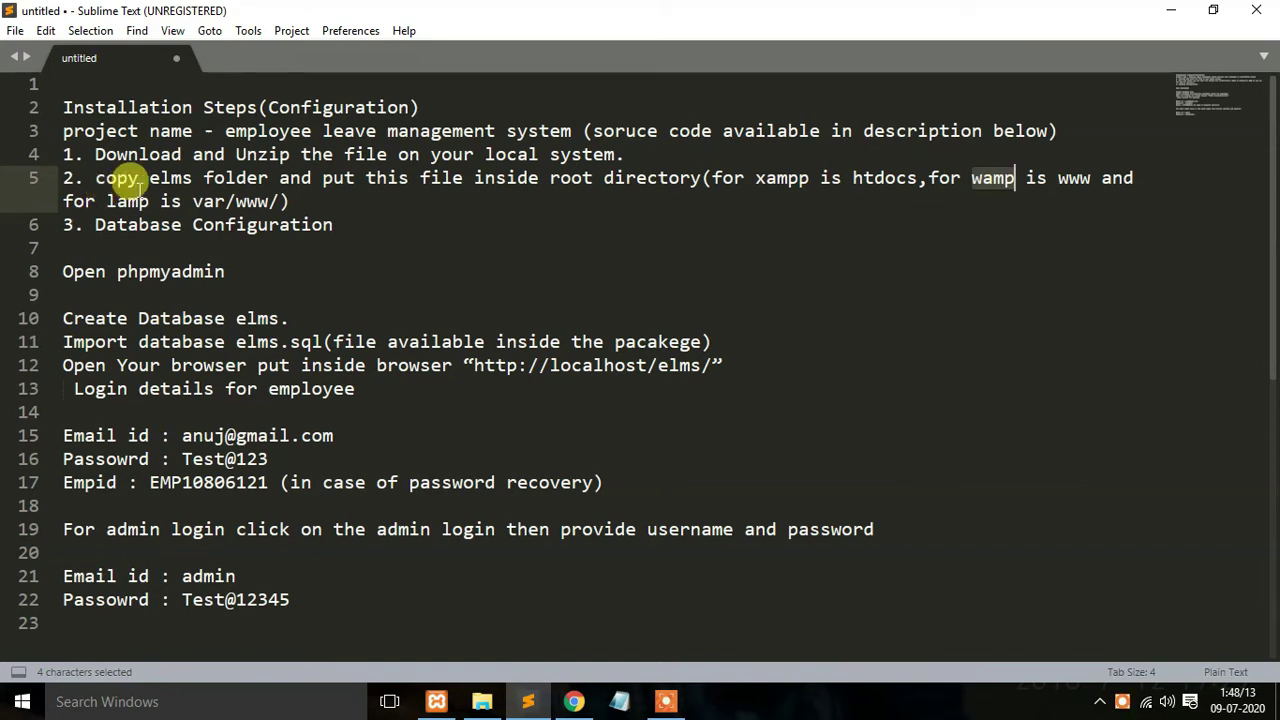
left_click_drag(192, 200, 270, 200)
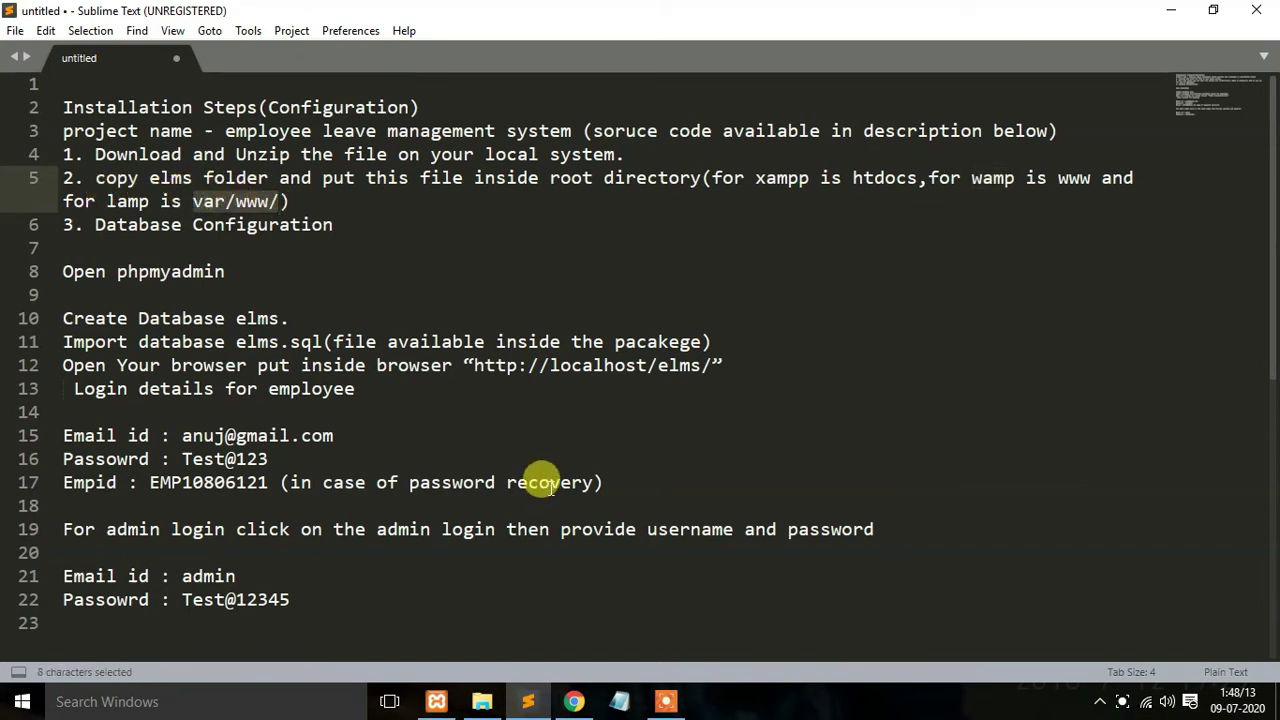
left_click(482, 701)
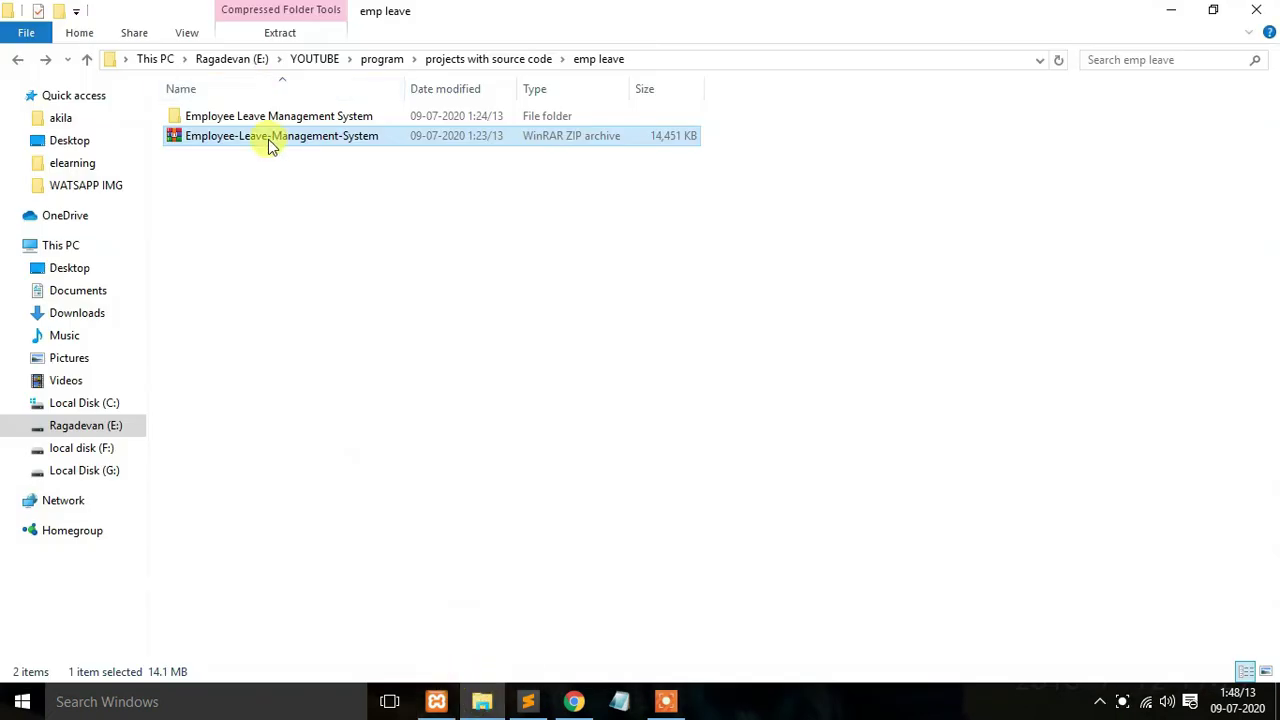
Step: Confirm Apache and MySQL are running, then paste the project ZIP into C:\xampp\htdocs\projects
left_click(118, 403)
left_click(440, 700)
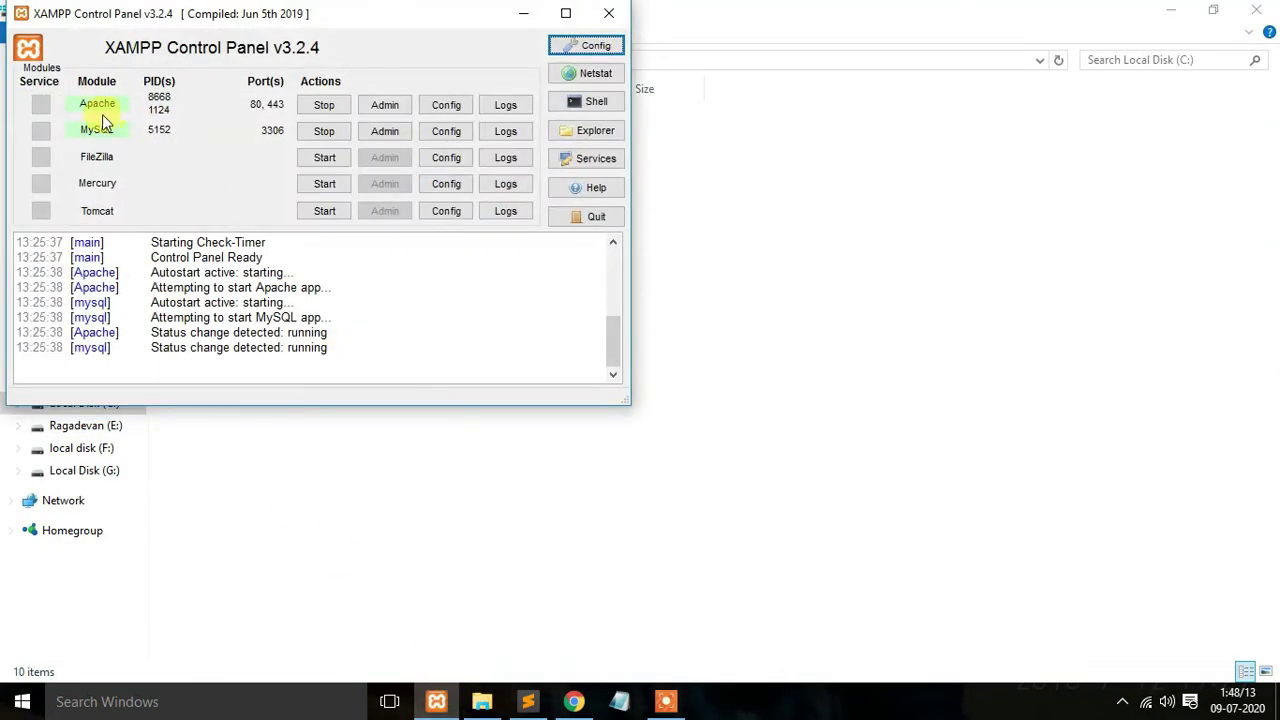
left_click(527, 20)
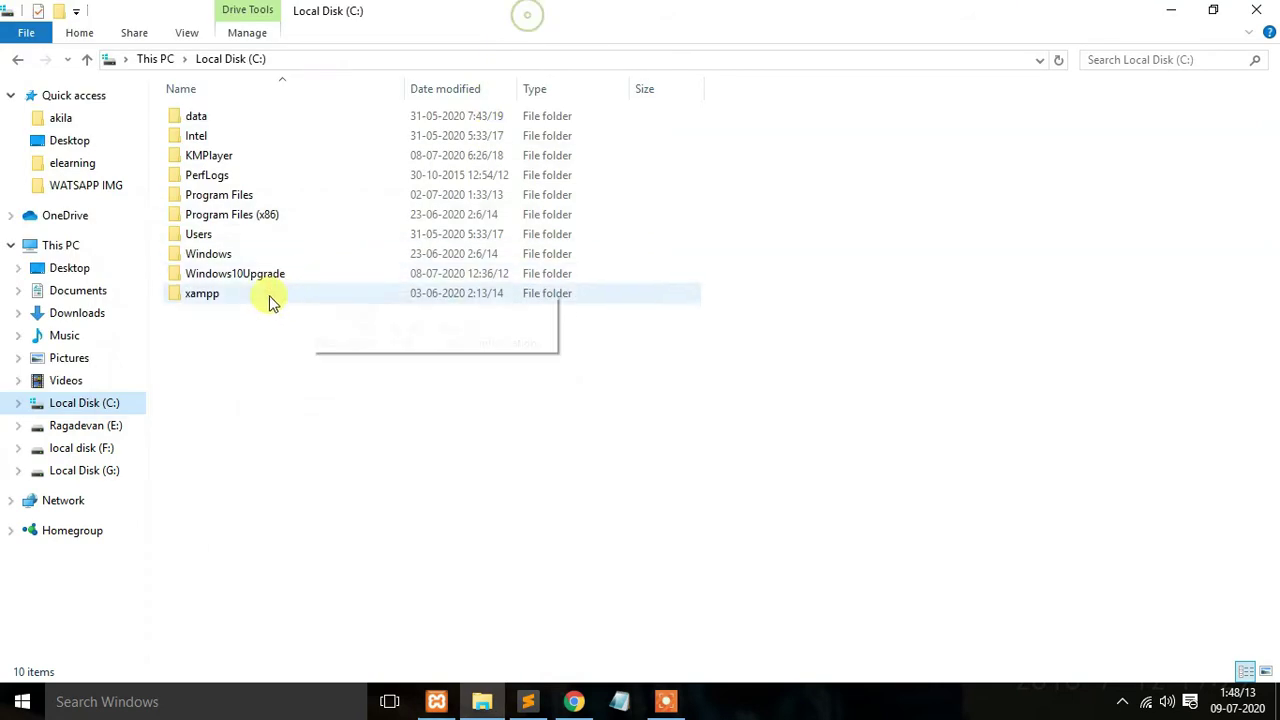
double_click(246, 300)
double_click(238, 214)
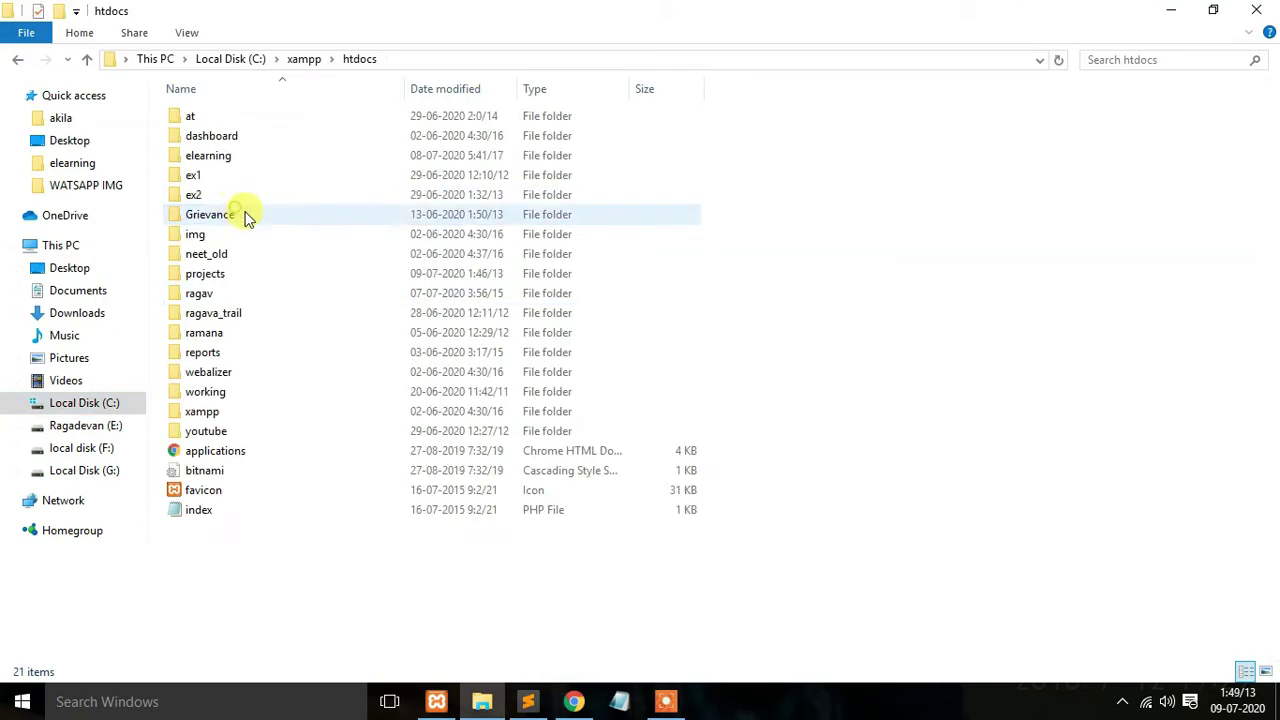
double_click(285, 272)
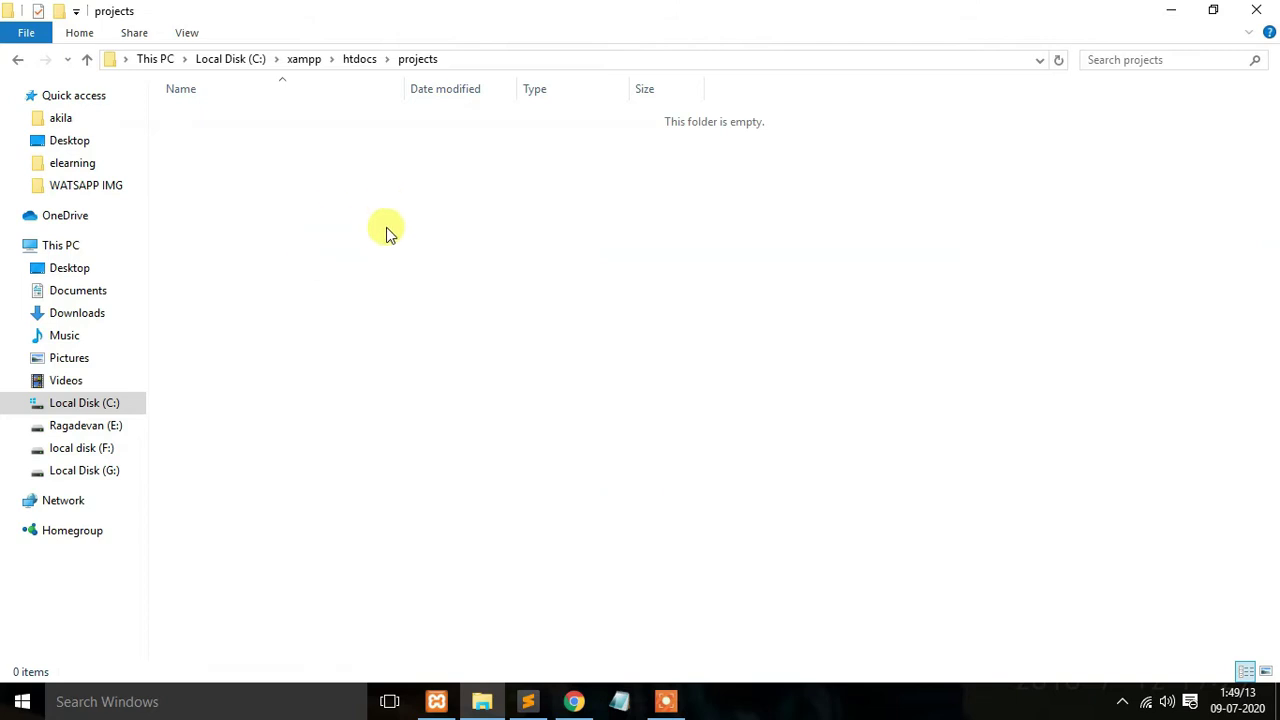
key("ctrl+v")
Step: Extract the ZIP and copy elms, Sql file and readme up into the projects folder
right_click(351, 133)
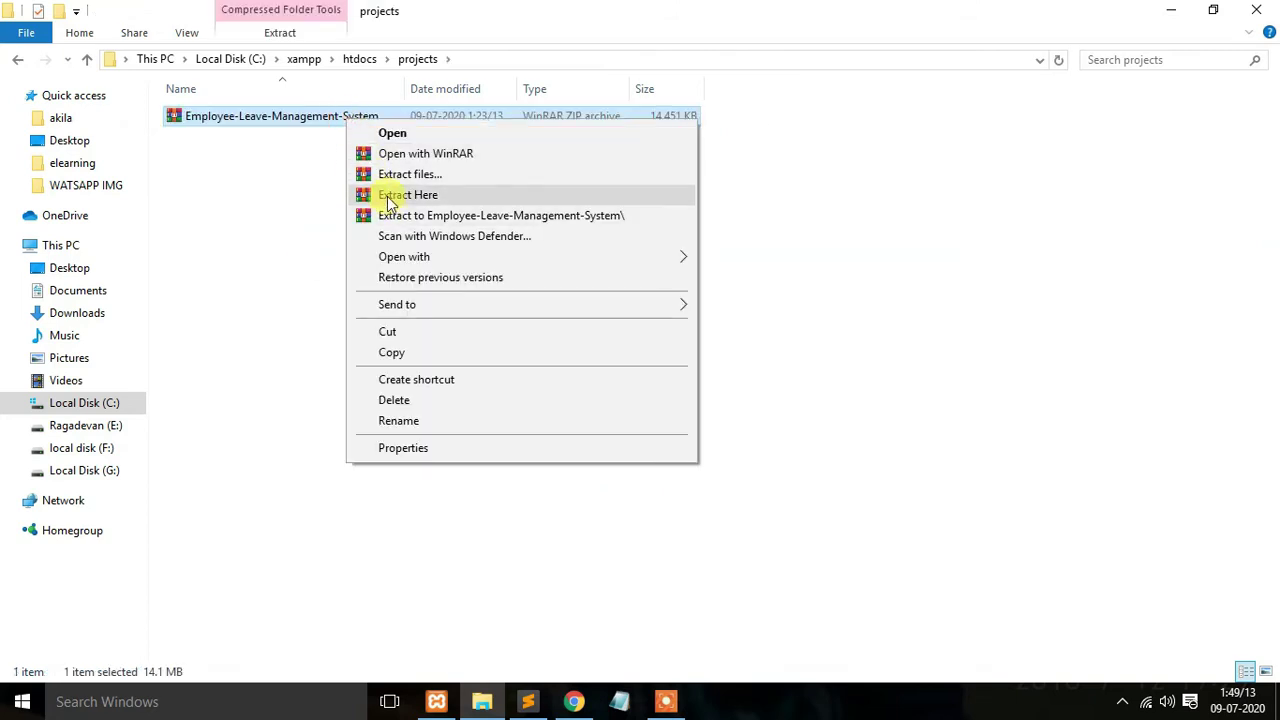
left_click(394, 194)
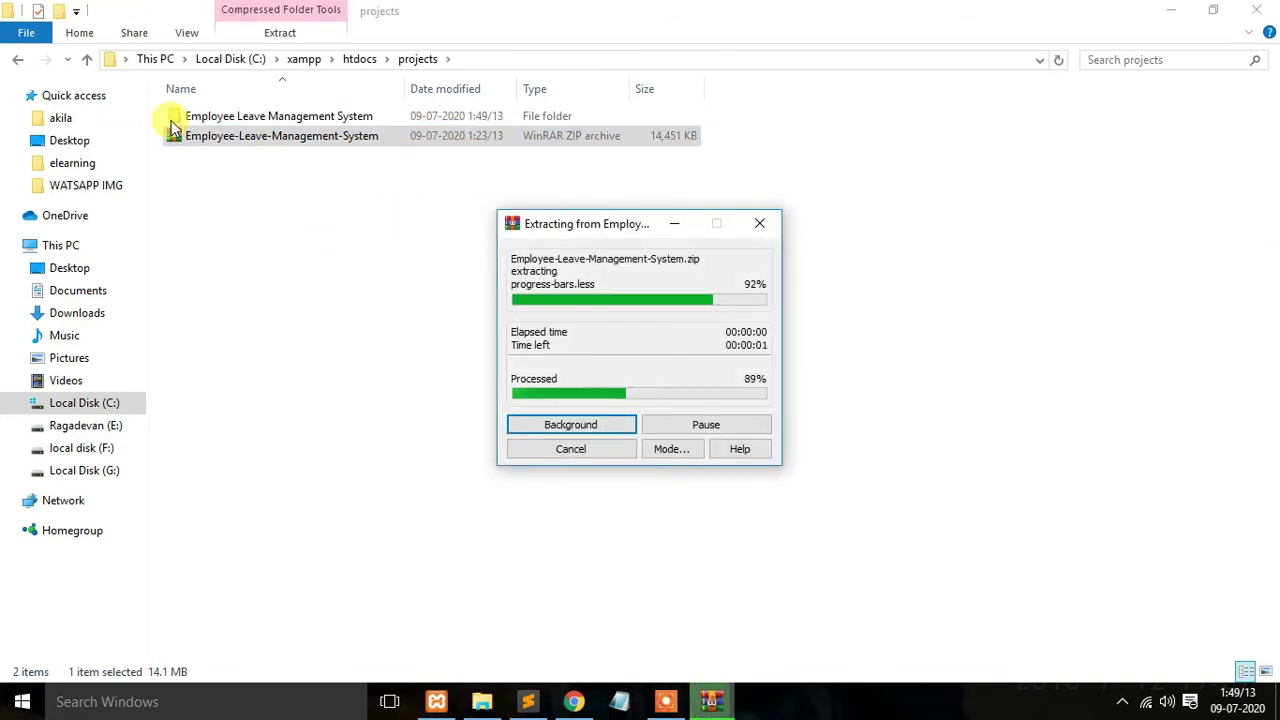
double_click(271, 119)
left_click(242, 118)
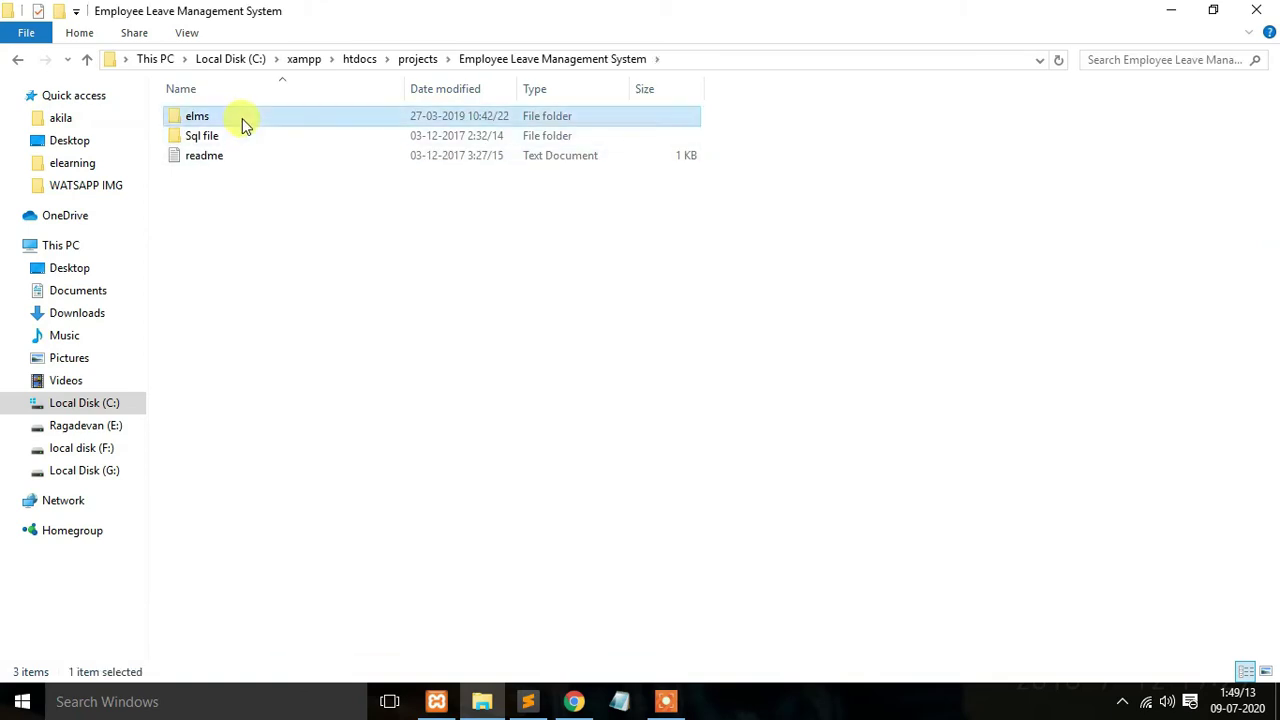
left_click(250, 158, "shift")
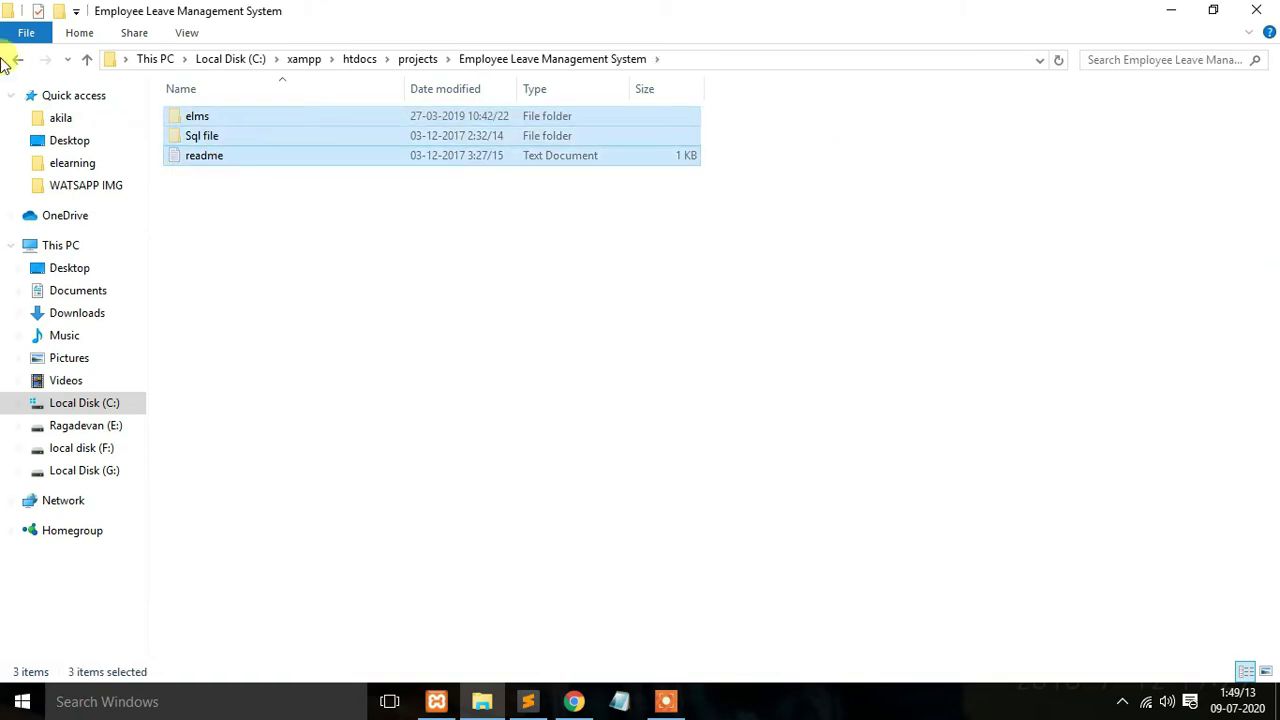
left_click(15, 60)
key("ctrl+v")
Step: Permanently delete the ZIP and leftover folder, and check Sql file contains elms.sql
left_click(280, 178)
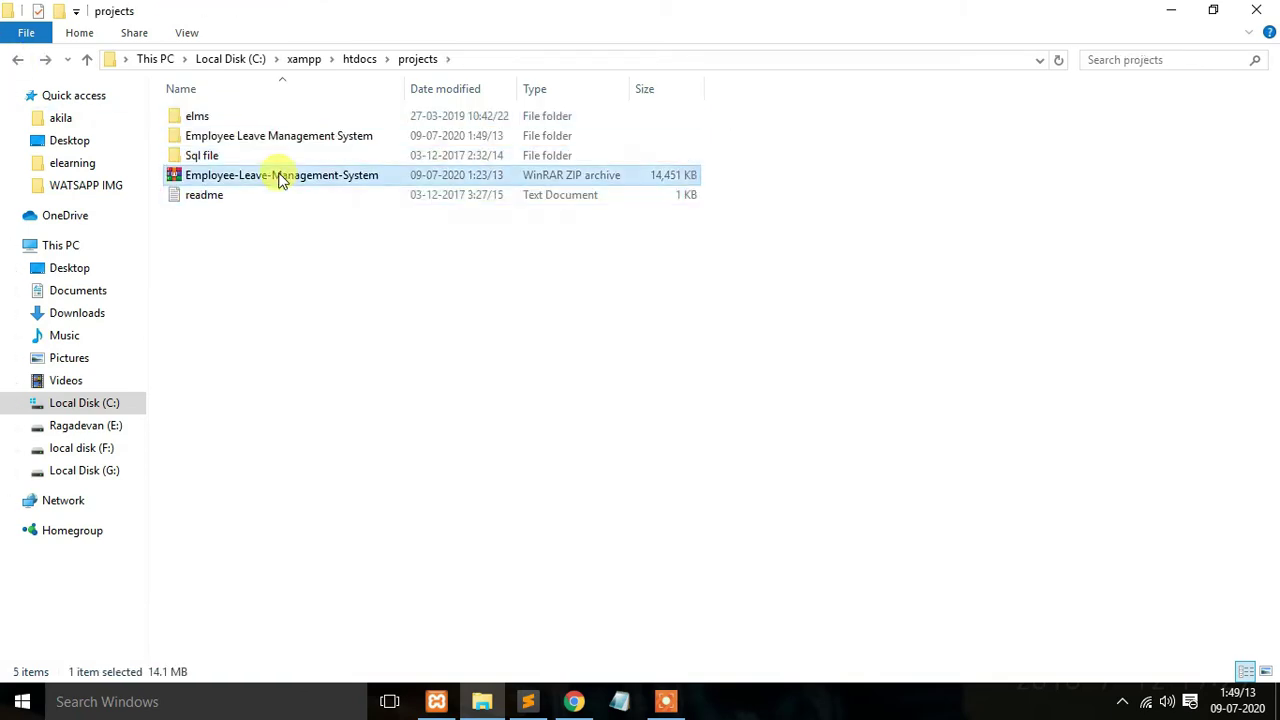
left_click(279, 145, "ctrl")
key("shift+Delete")
key("Return")
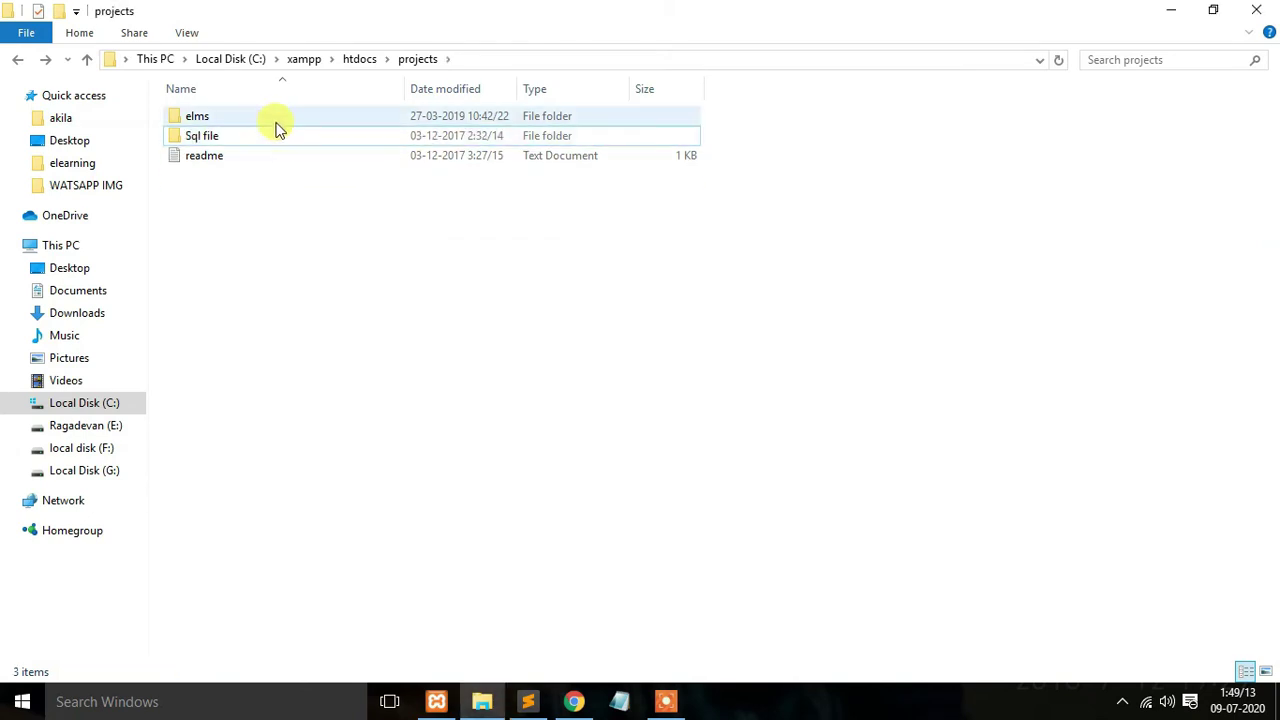
double_click(279, 135)
left_click(15, 62)
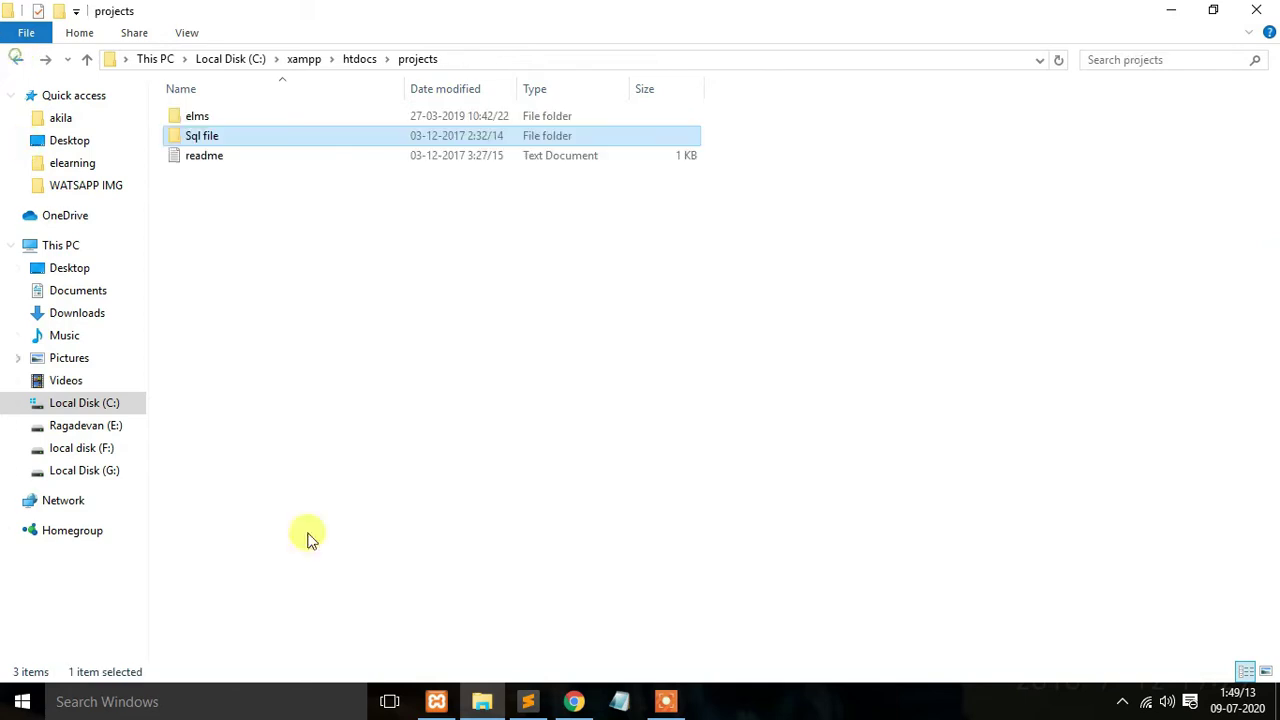
Step: Copy the word elms from the 'Create Database elms' line in the setup notes
left_click(528, 701)
scroll(258, 238, "down", 1)
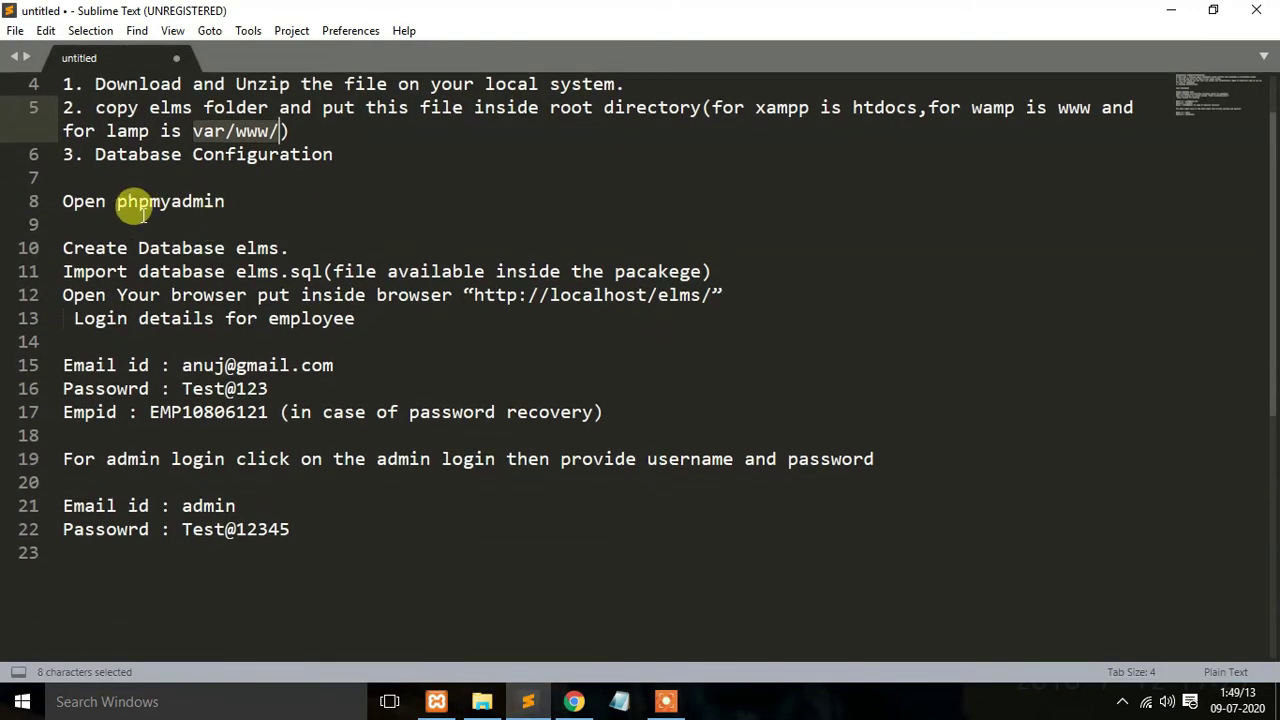
triple_click(57, 246)
double_click(258, 247)
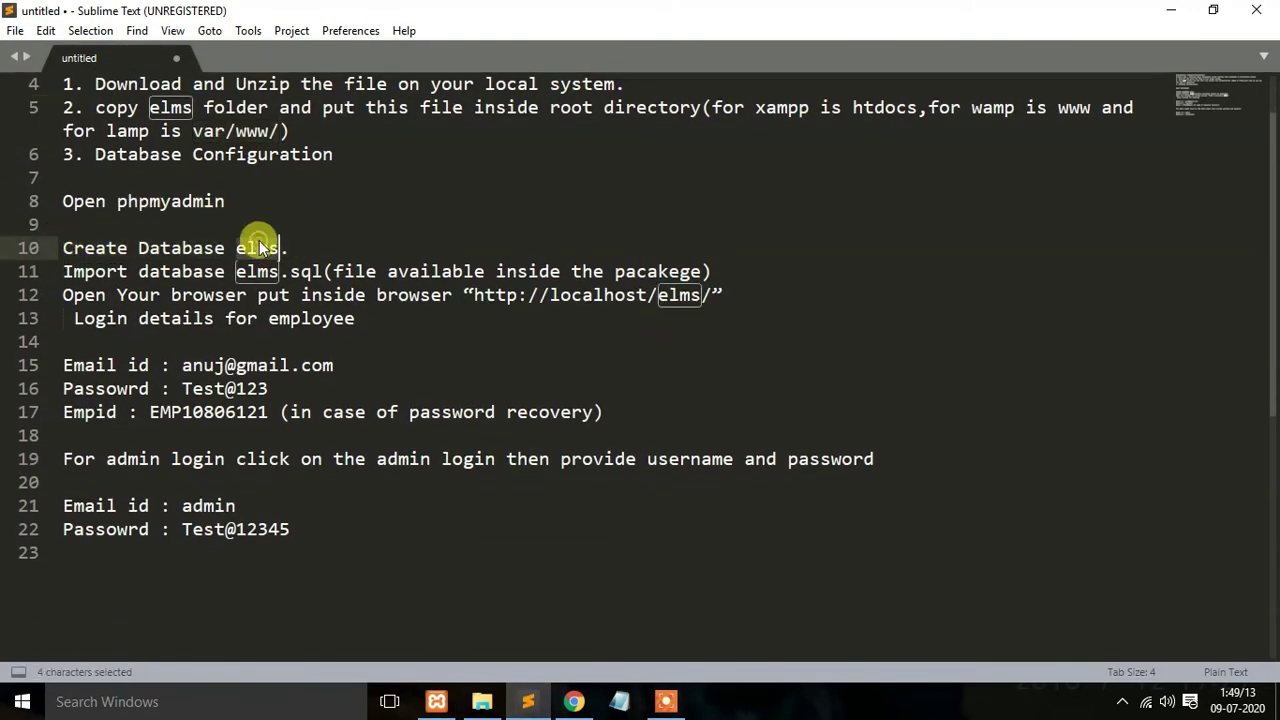
key("ctrl+c")
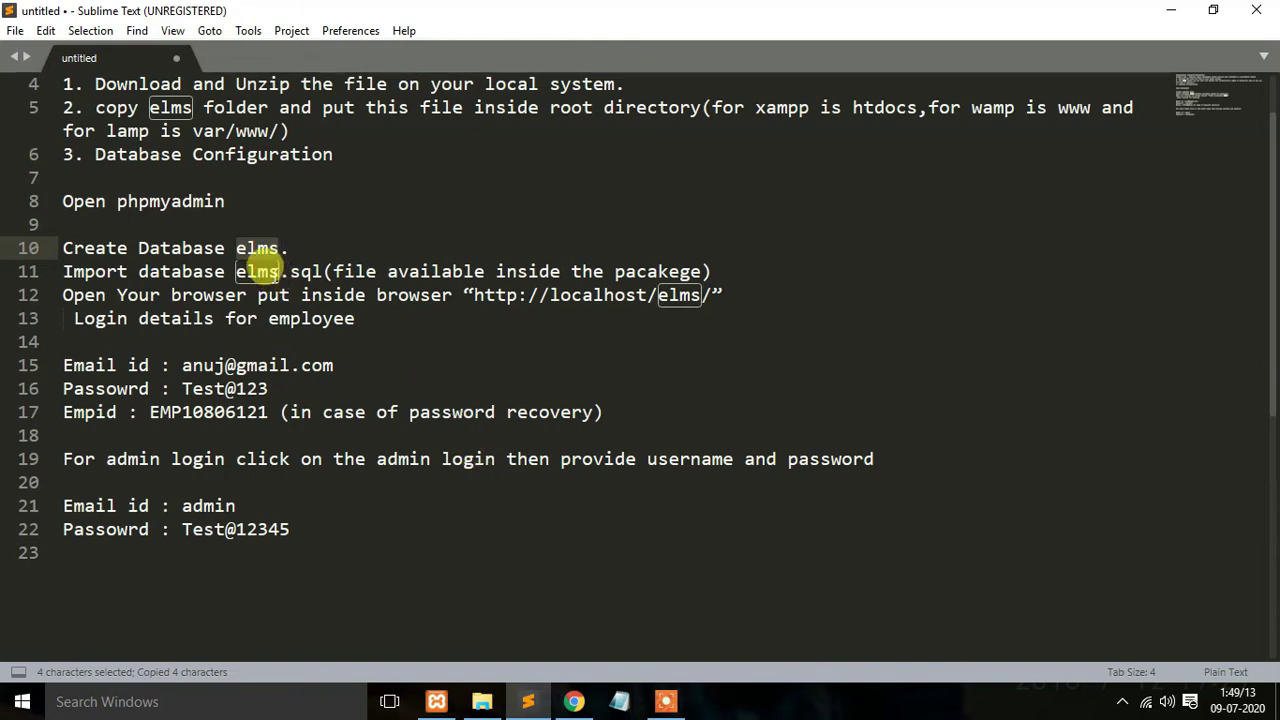
Step: Open phpMyAdmin from the localhost XAMPP dashboard and create a new database named elms
left_click(573, 701)
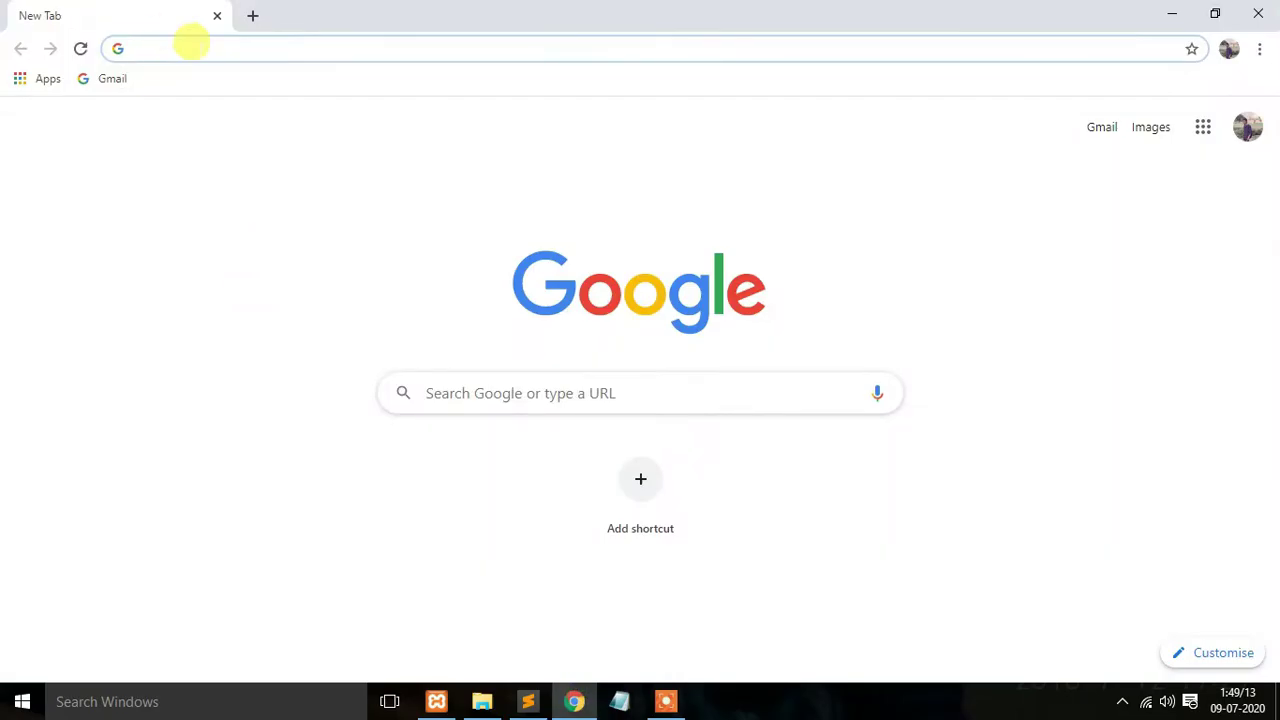
type("localhost")
key("Return")
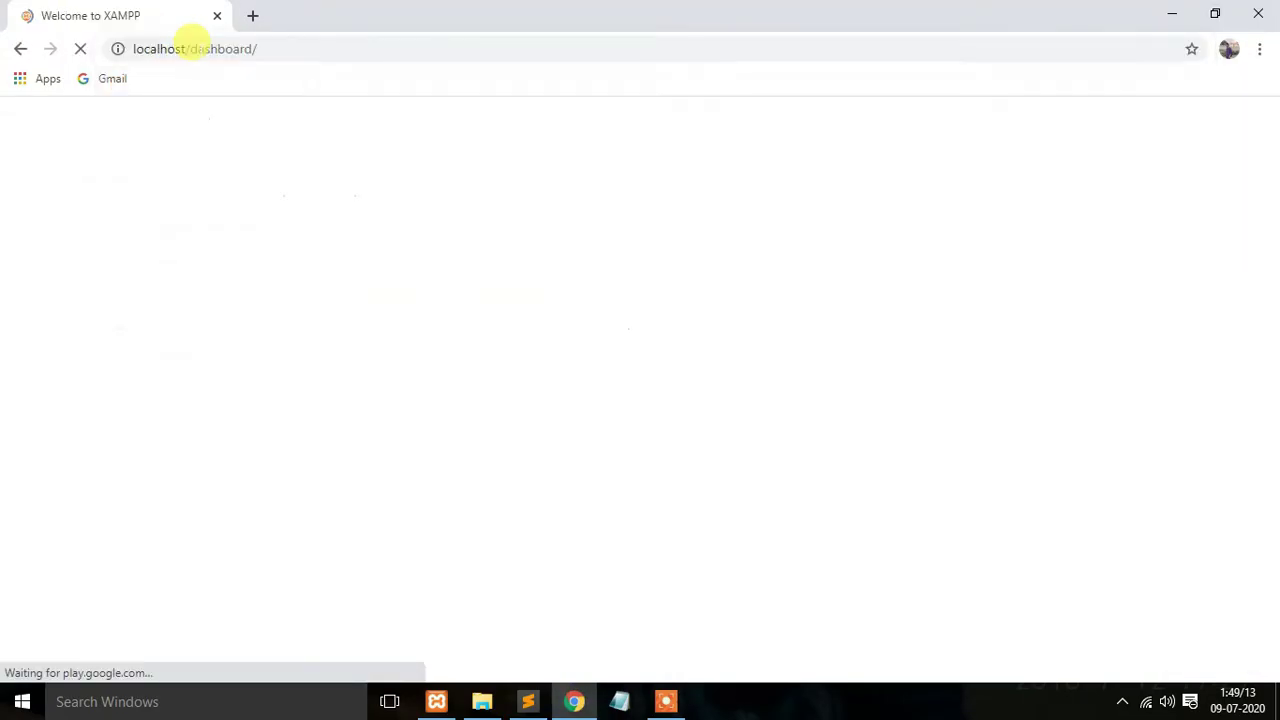
left_click(1056, 126)
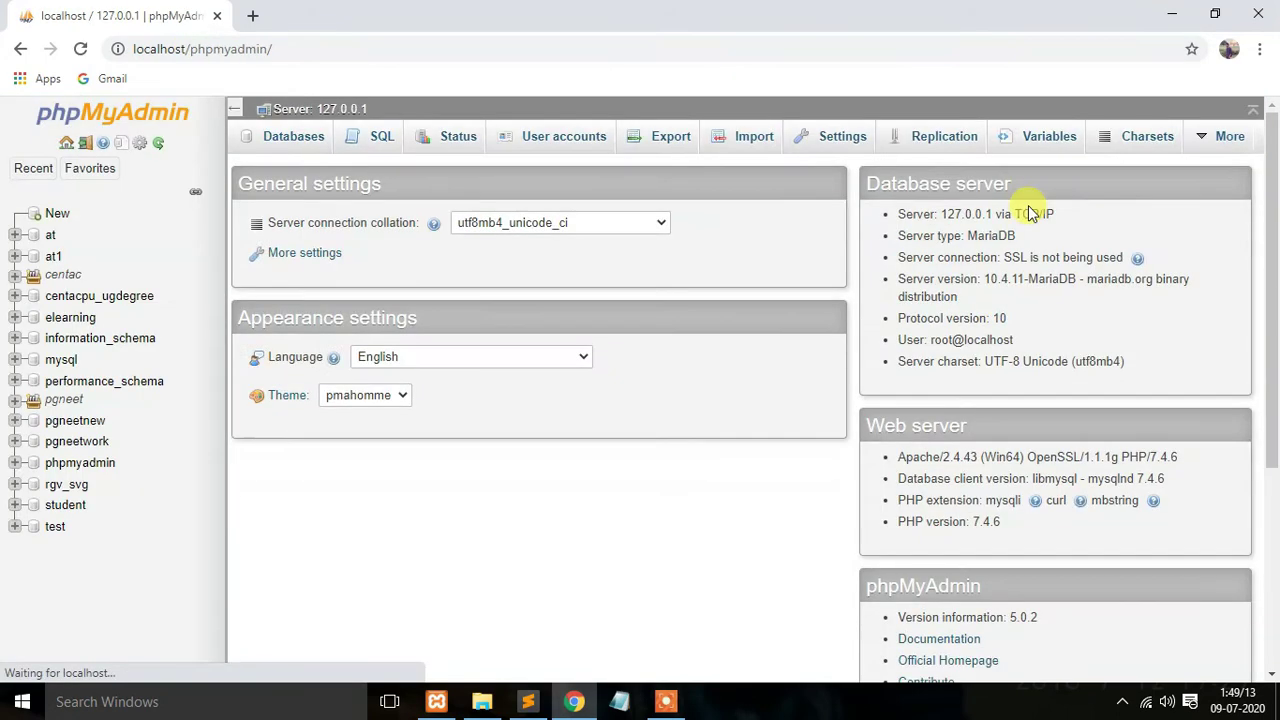
left_click(57, 213)
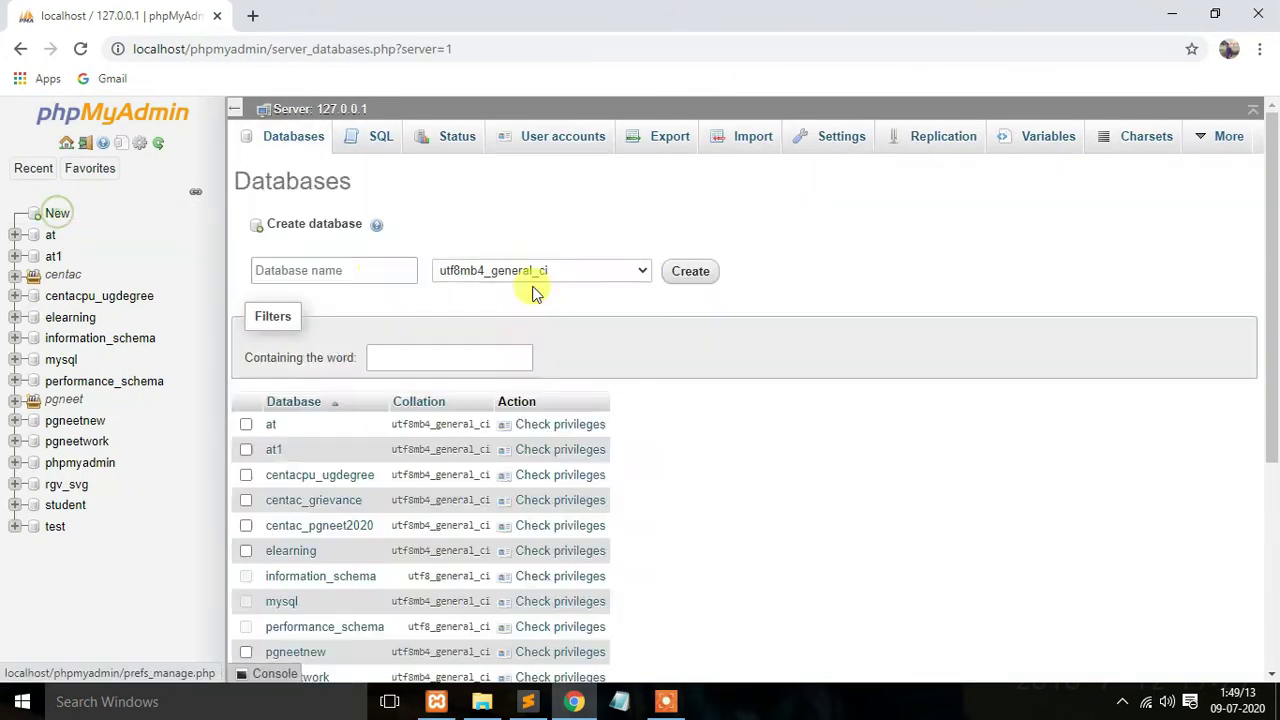
left_click(690, 272)
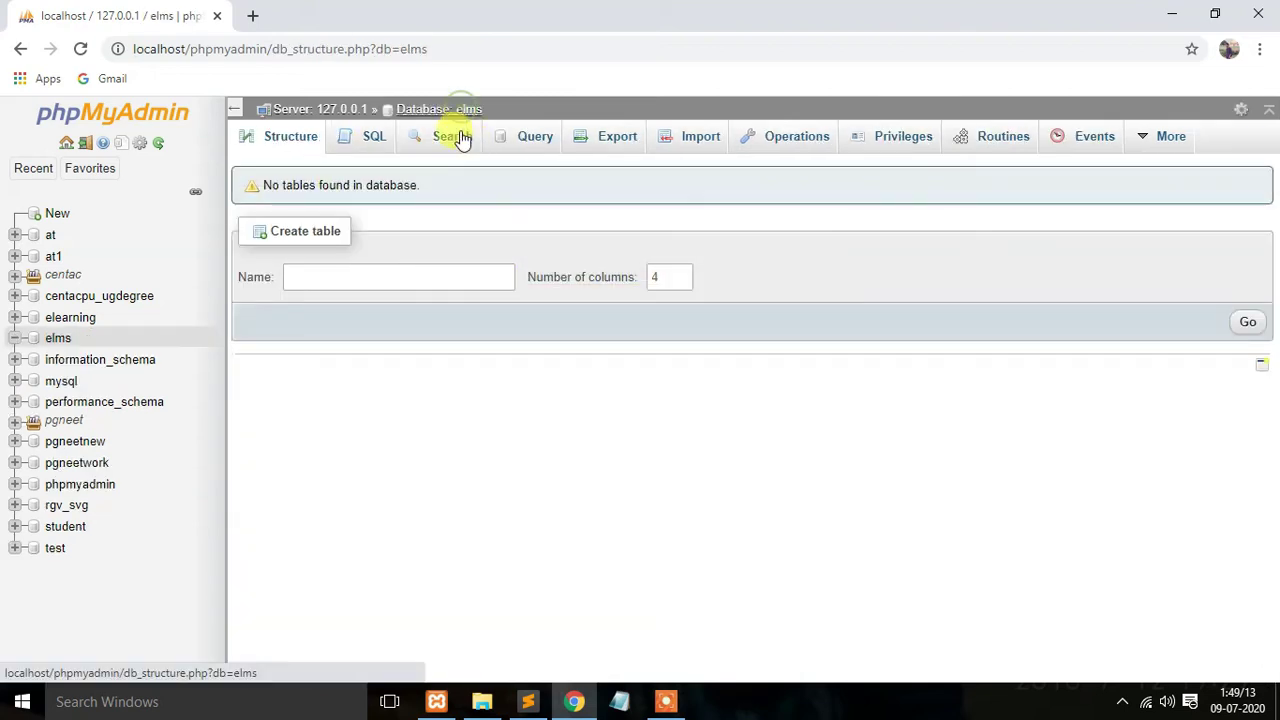
left_click(482, 701)
Step: Open the Import page of the elms database and start browsing for the SQL file
double_click(223, 146)
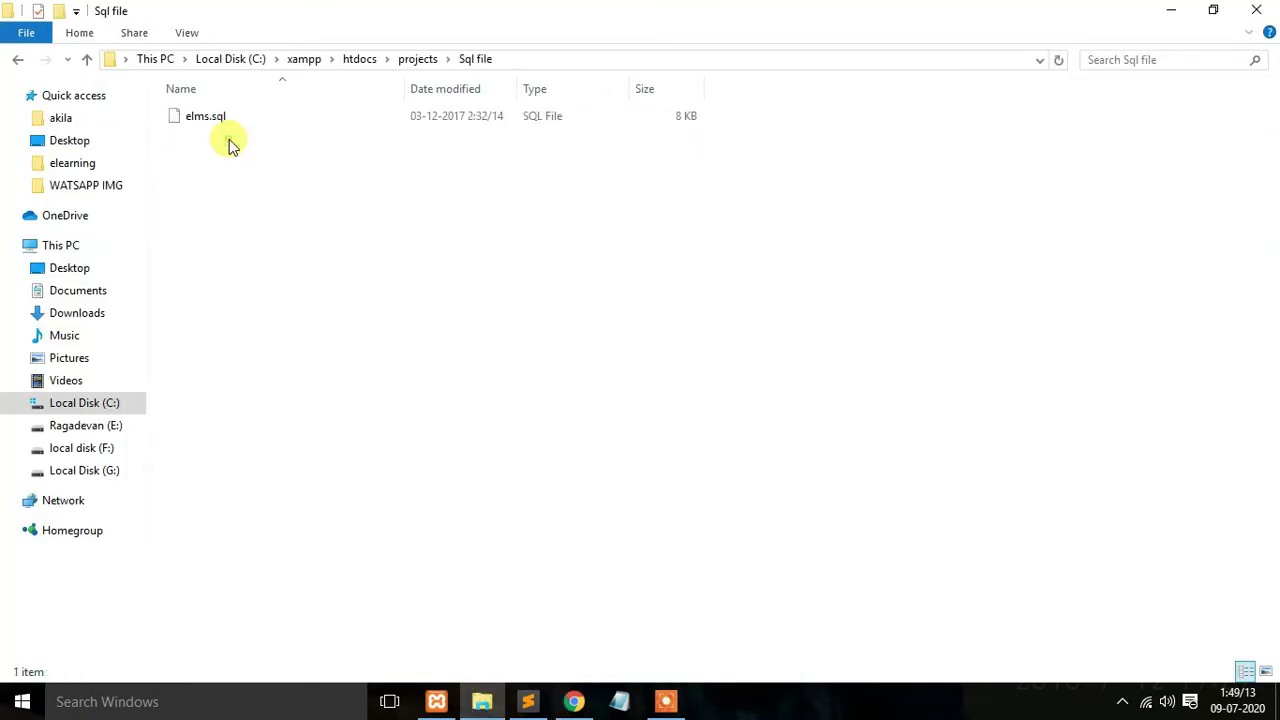
left_click(574, 701)
left_click(690, 138)
left_click(429, 341)
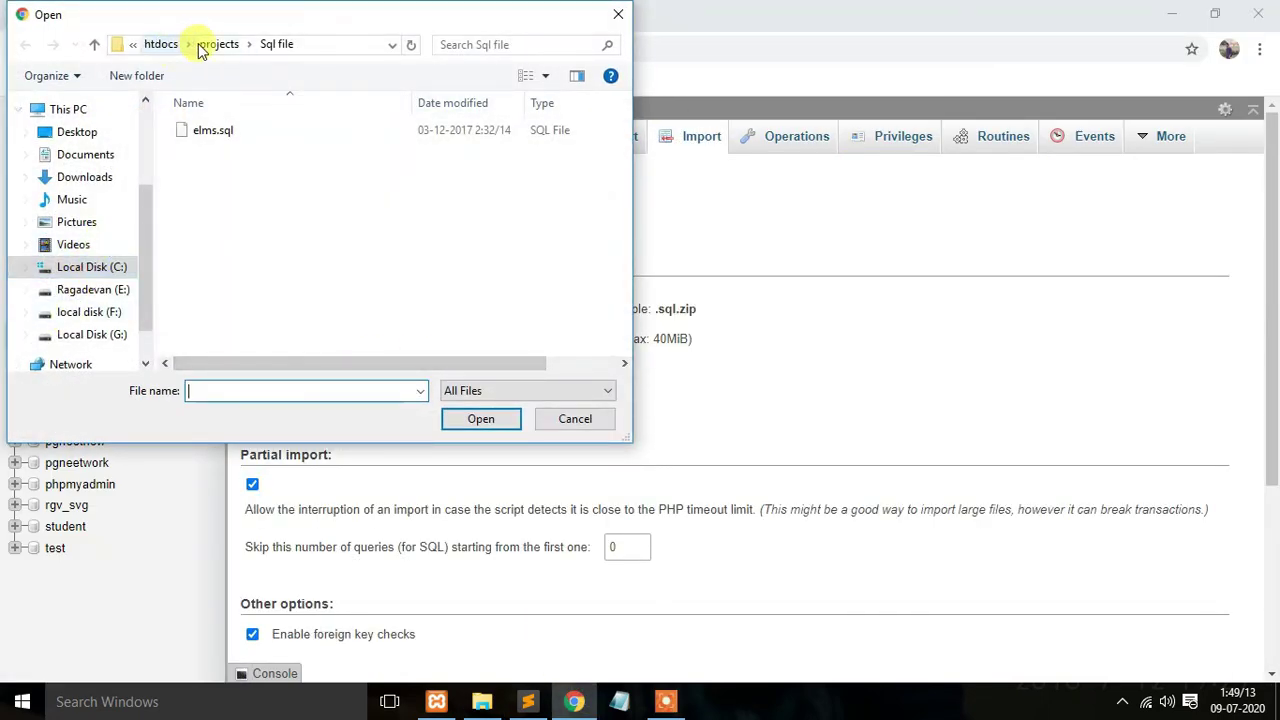
Step: Choose C:\xampp\htdocs\projects\Sql file\elms.sql and run the import
left_click(92, 267)
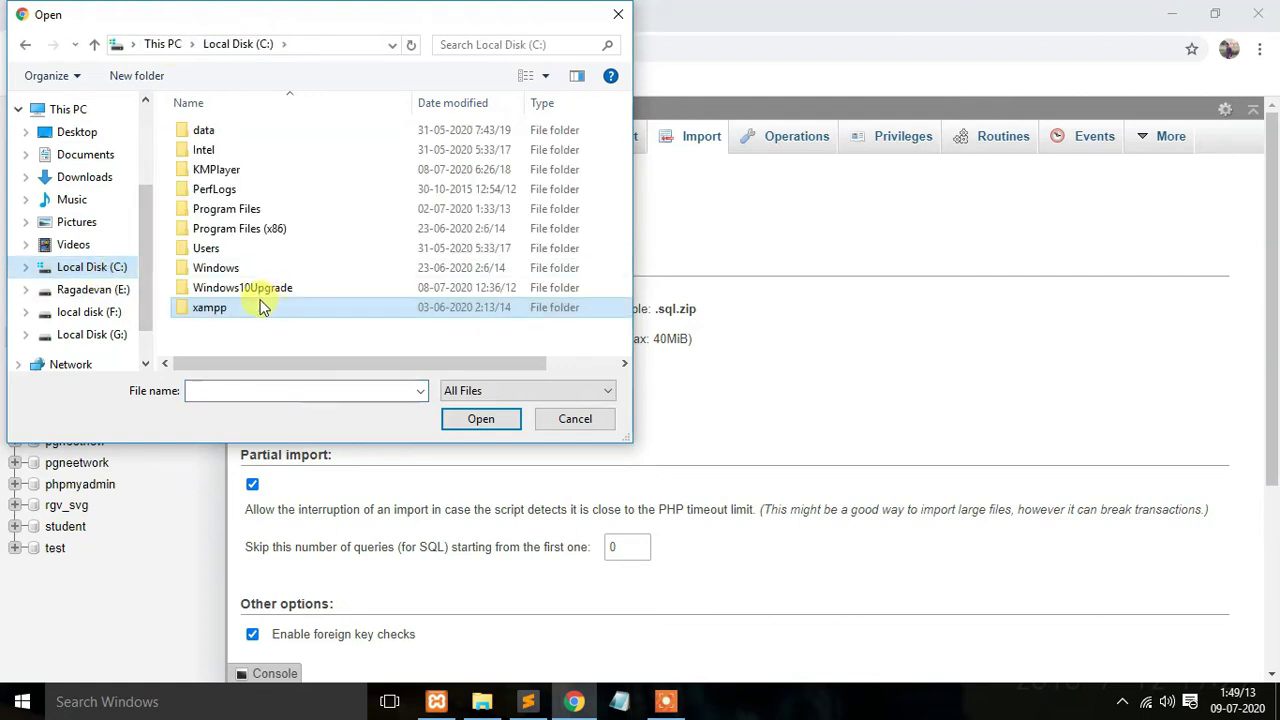
double_click(258, 305)
double_click(246, 228)
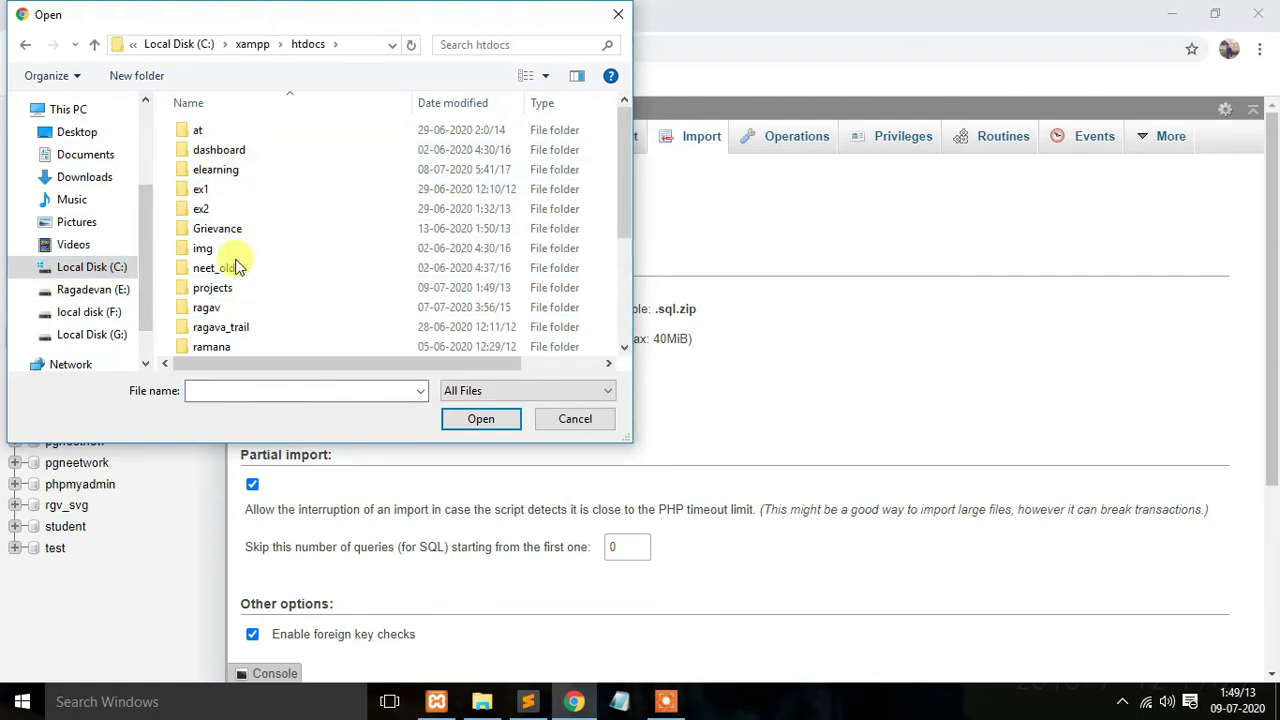
double_click(254, 288)
double_click(229, 149)
left_click(268, 132)
left_click(492, 420)
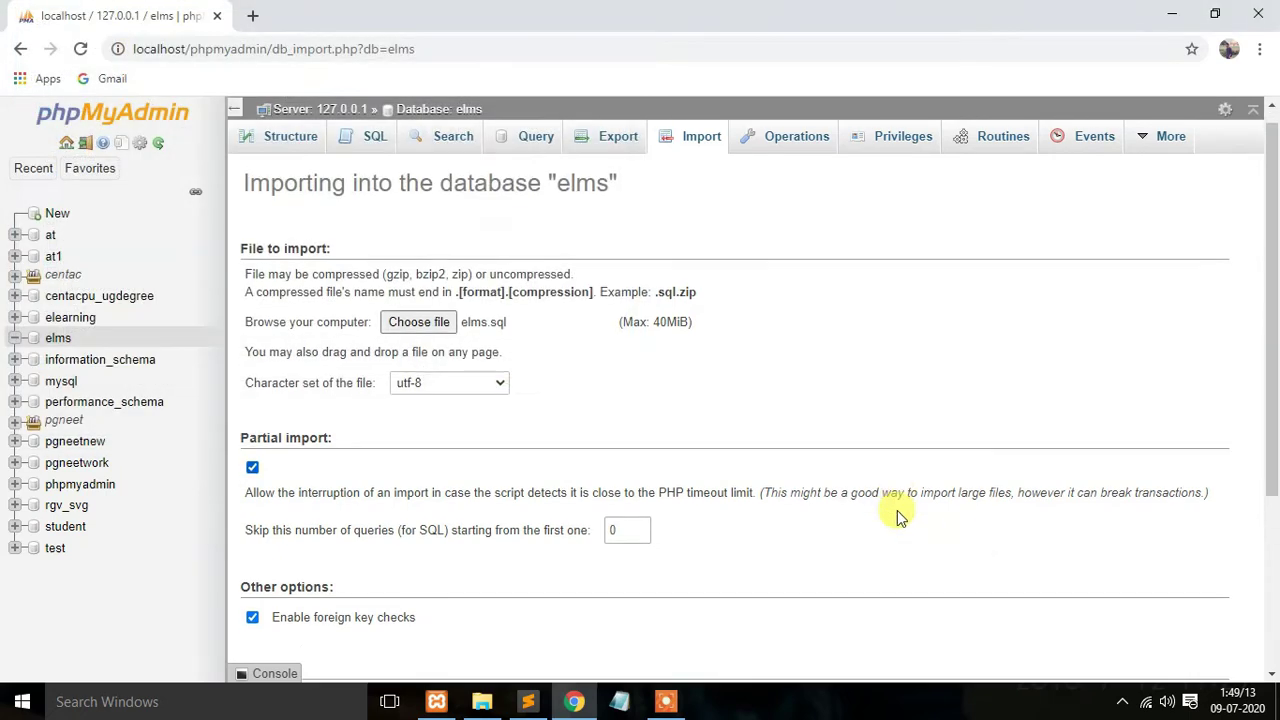
scroll(891, 514, "down", 3)
left_click(1210, 631)
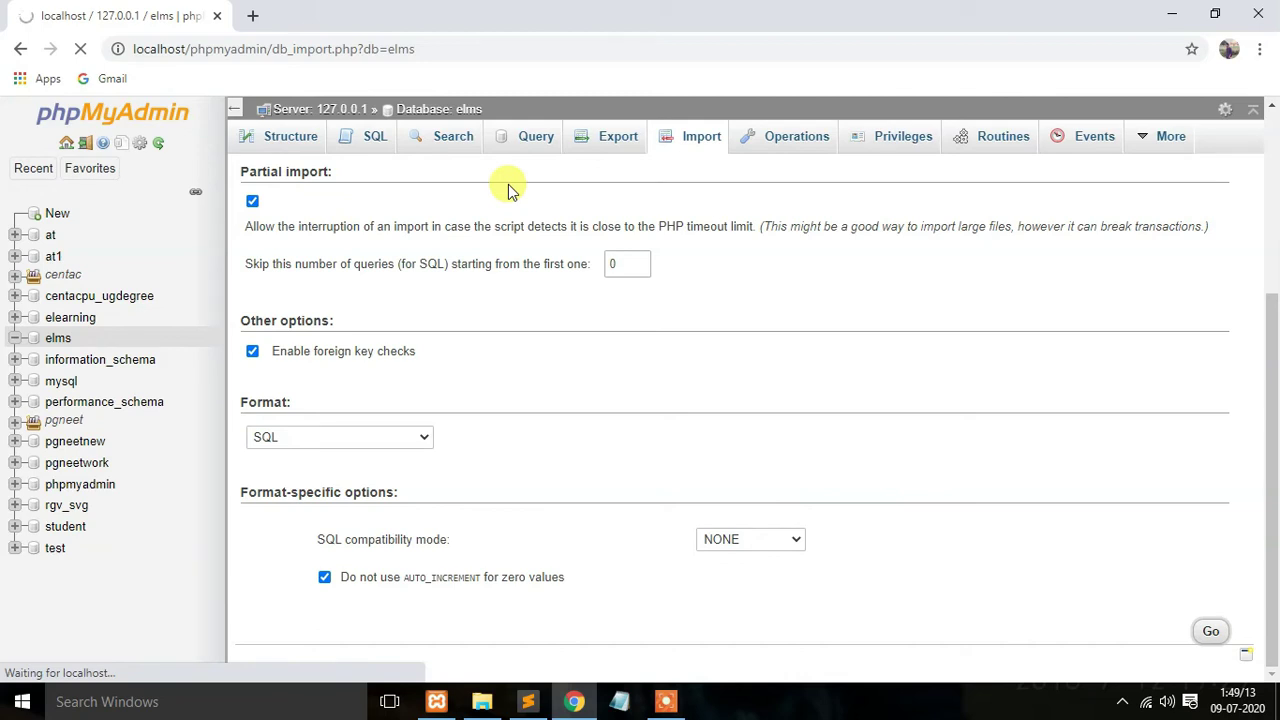
Step: Load localhost/projects/ in a new tab to show the elms and Sql file folders
left_click(252, 15)
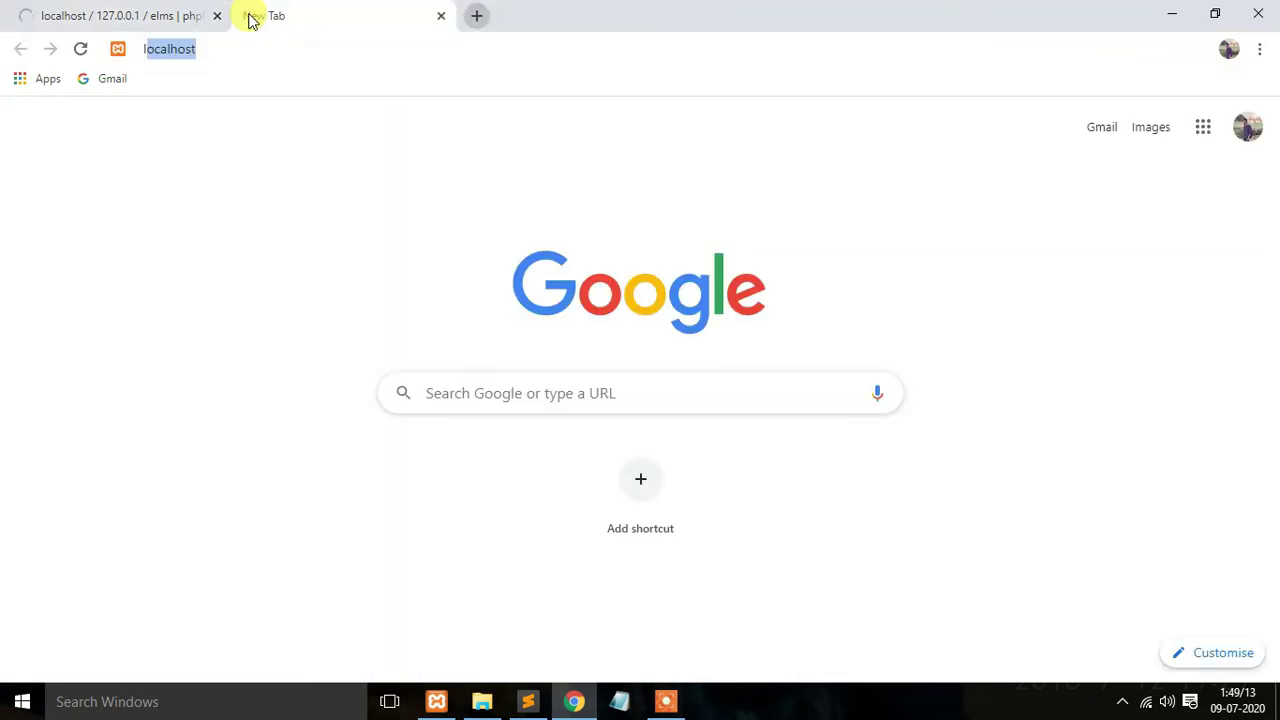
type("localhost/")
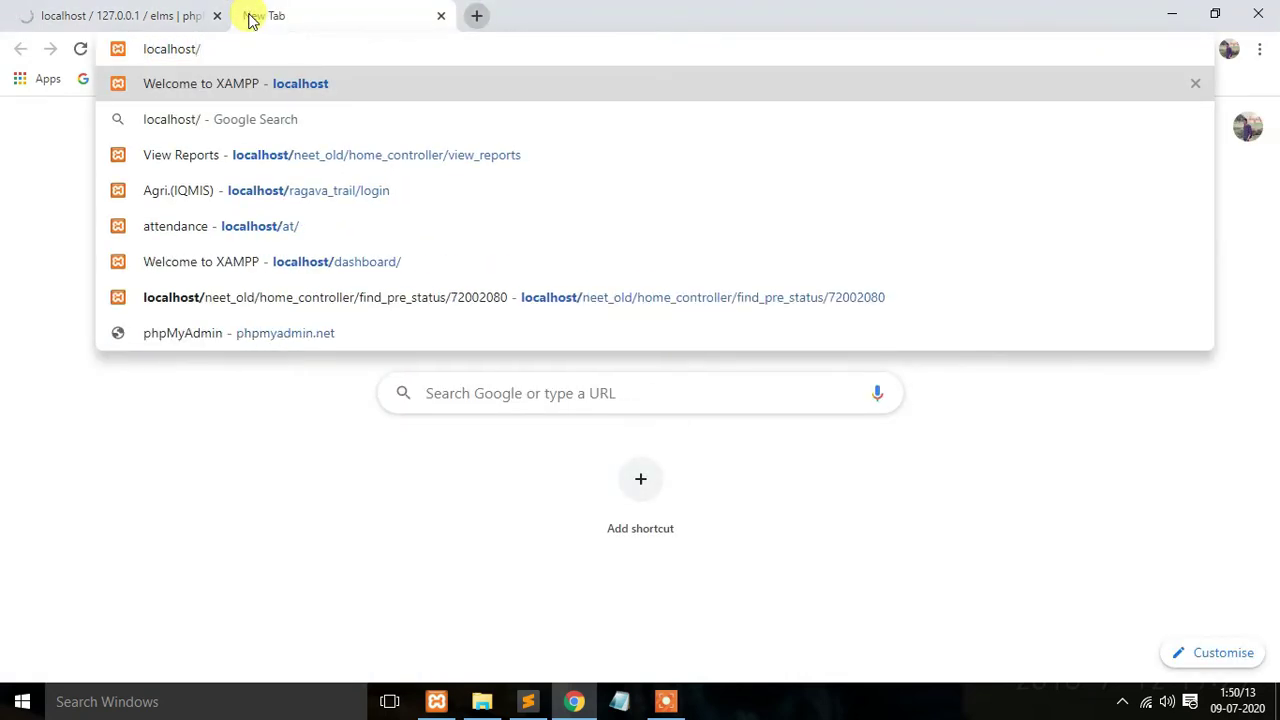
type("project")
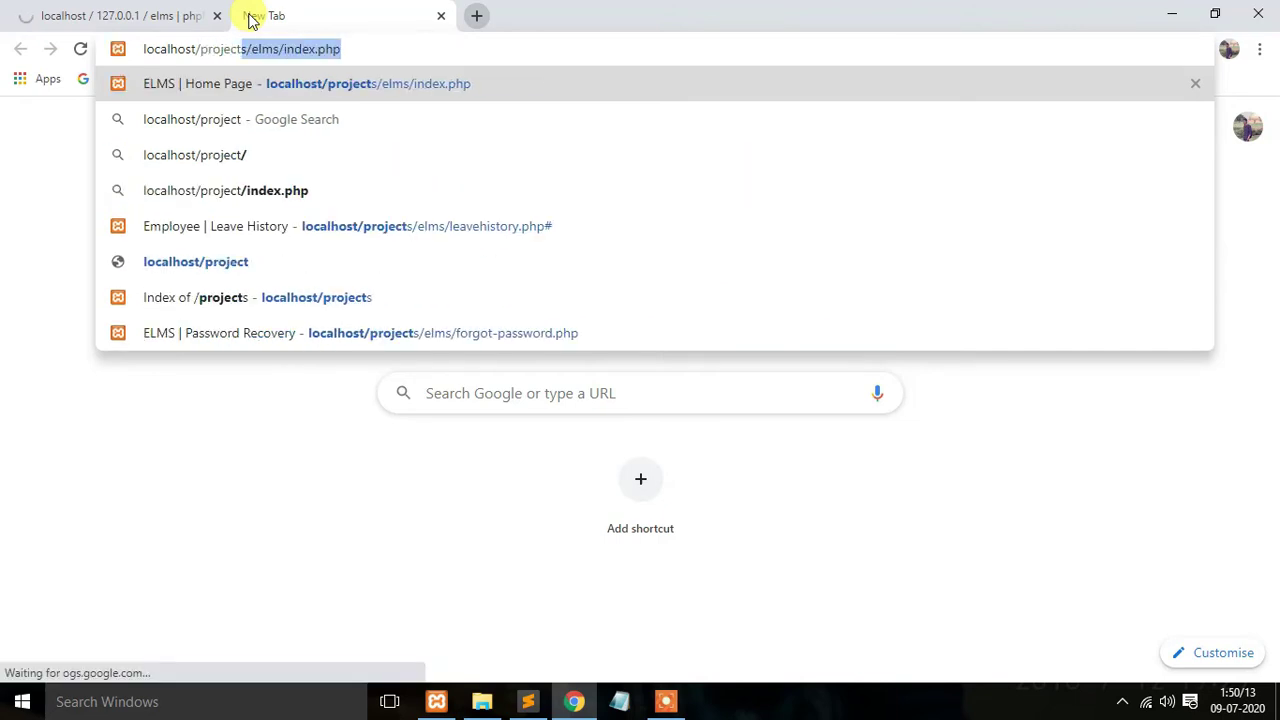
key("End")
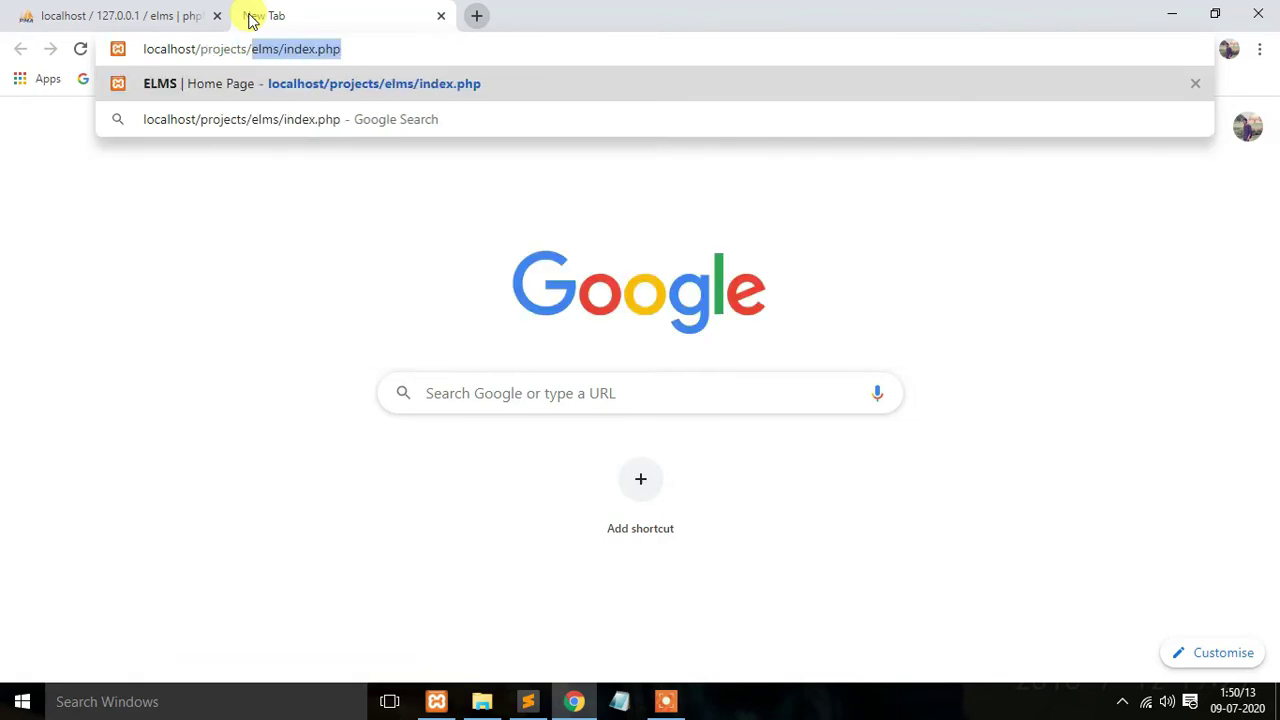
key("Delete")
key("Return")
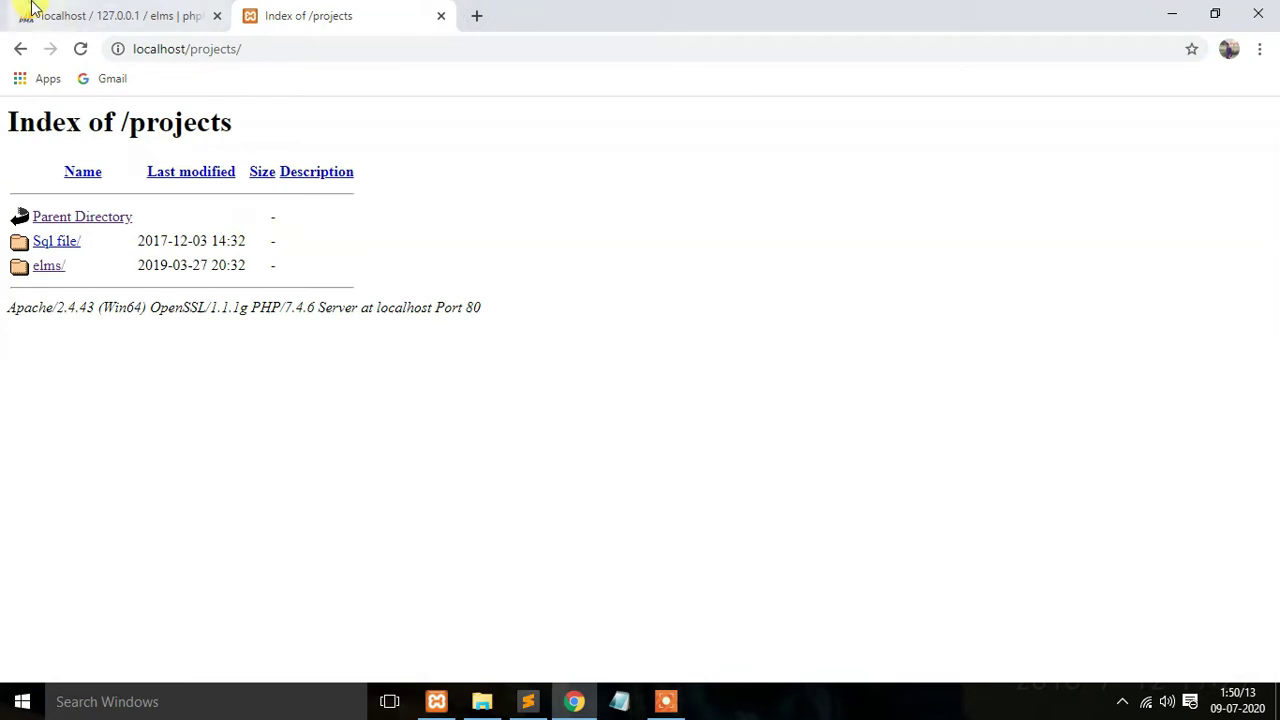
left_click(25, 14)
Step: Verify elms has five tables and an admin row, then open elms/ from the projects listing
left_click(438, 109)
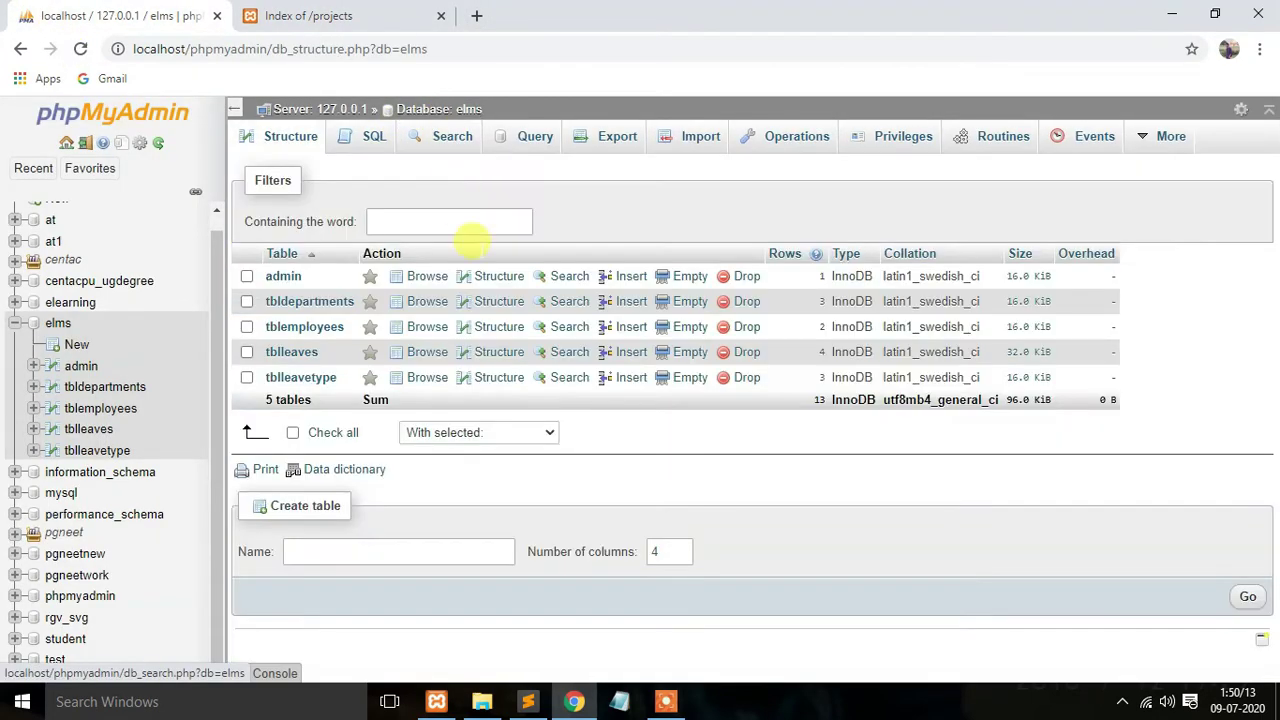
left_click(283, 277)
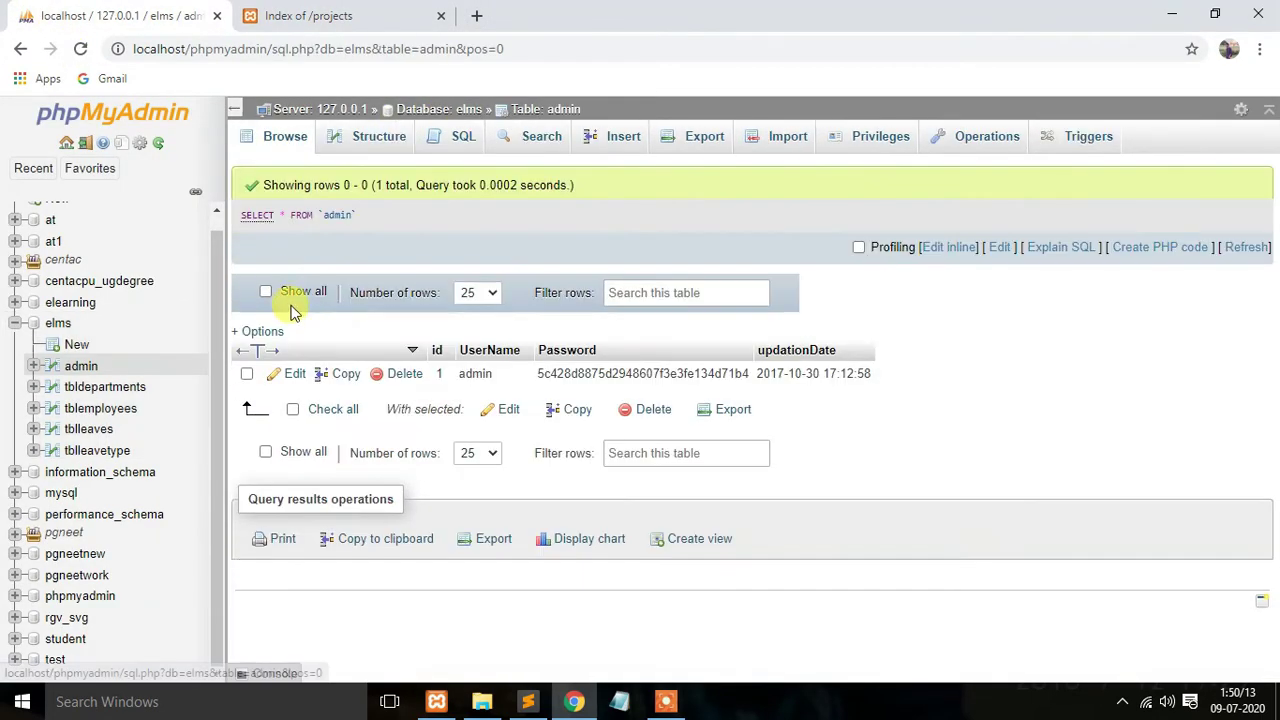
left_click(336, 12)
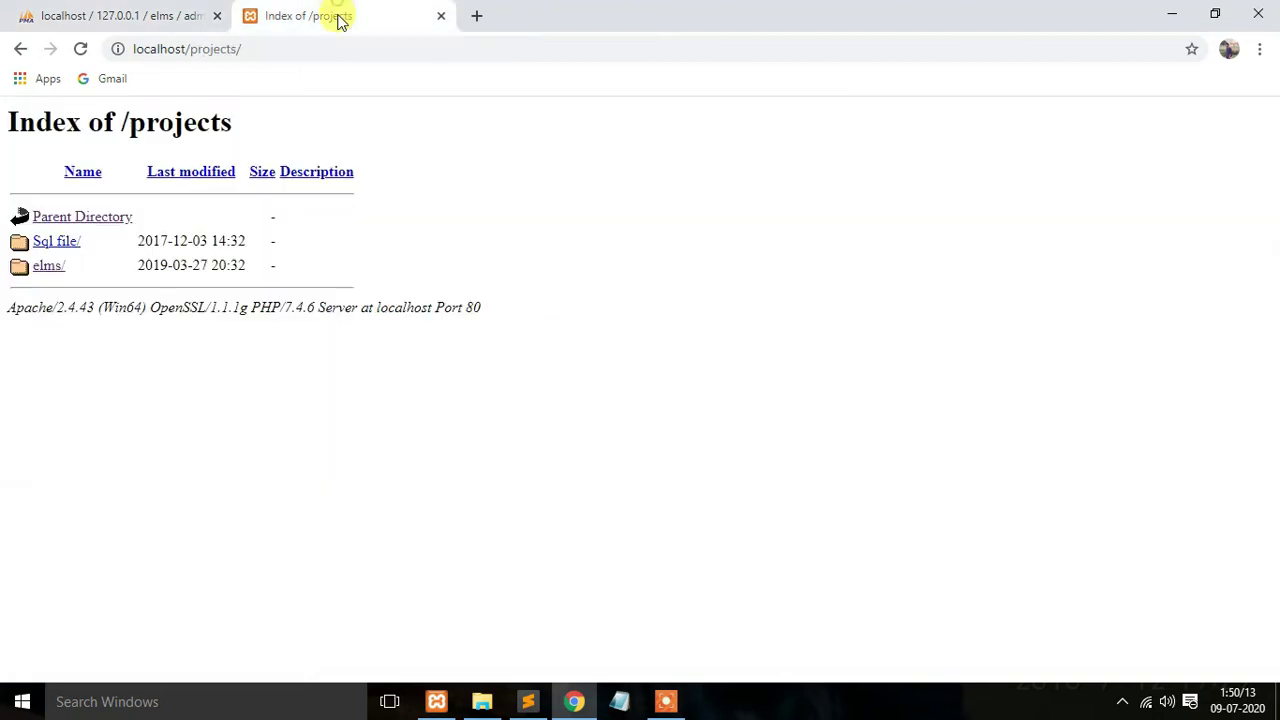
left_click(45, 266)
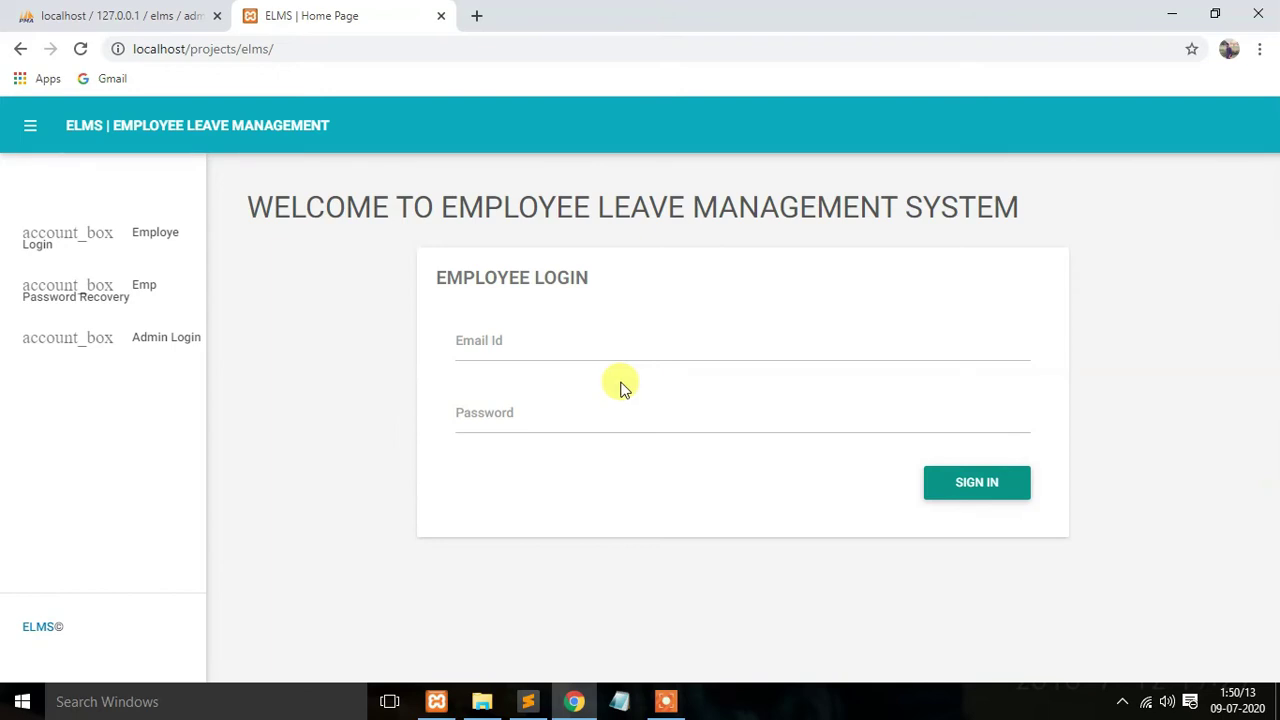
Step: Open the ELMS Admin Login page and enter the username admin from the admin table
left_click(150, 340)
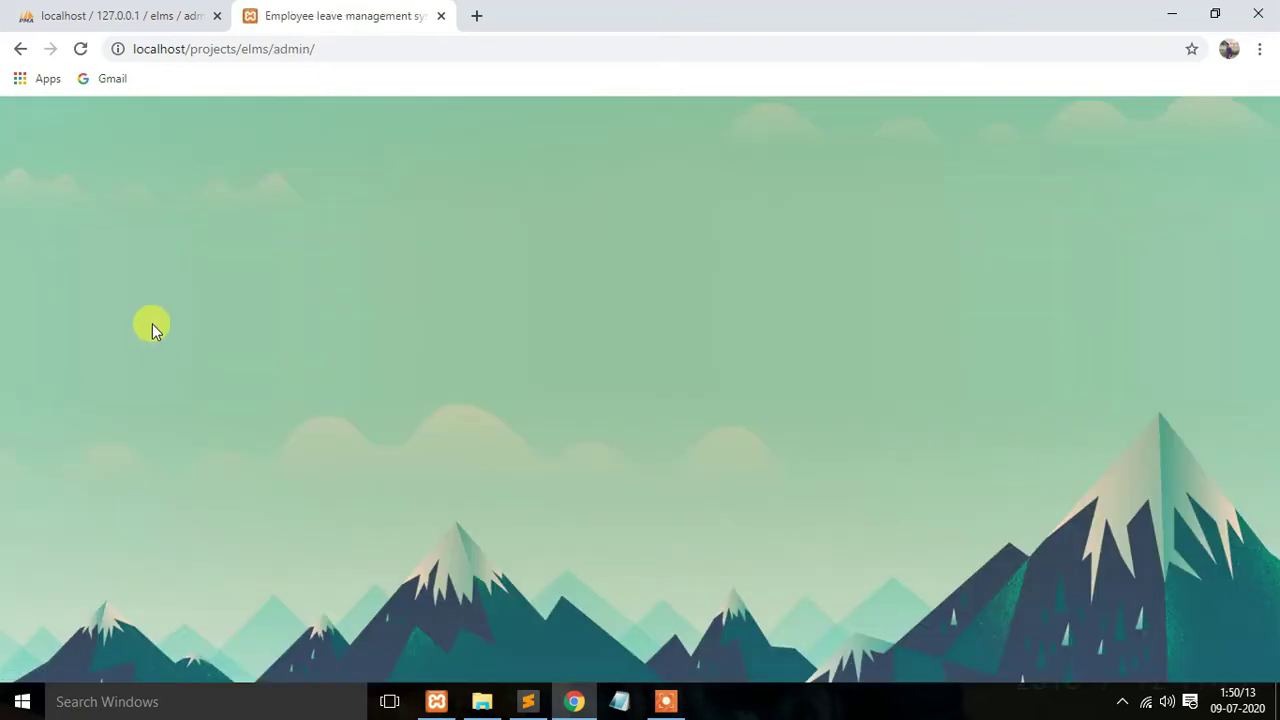
key("ctrl+shift+Tab")
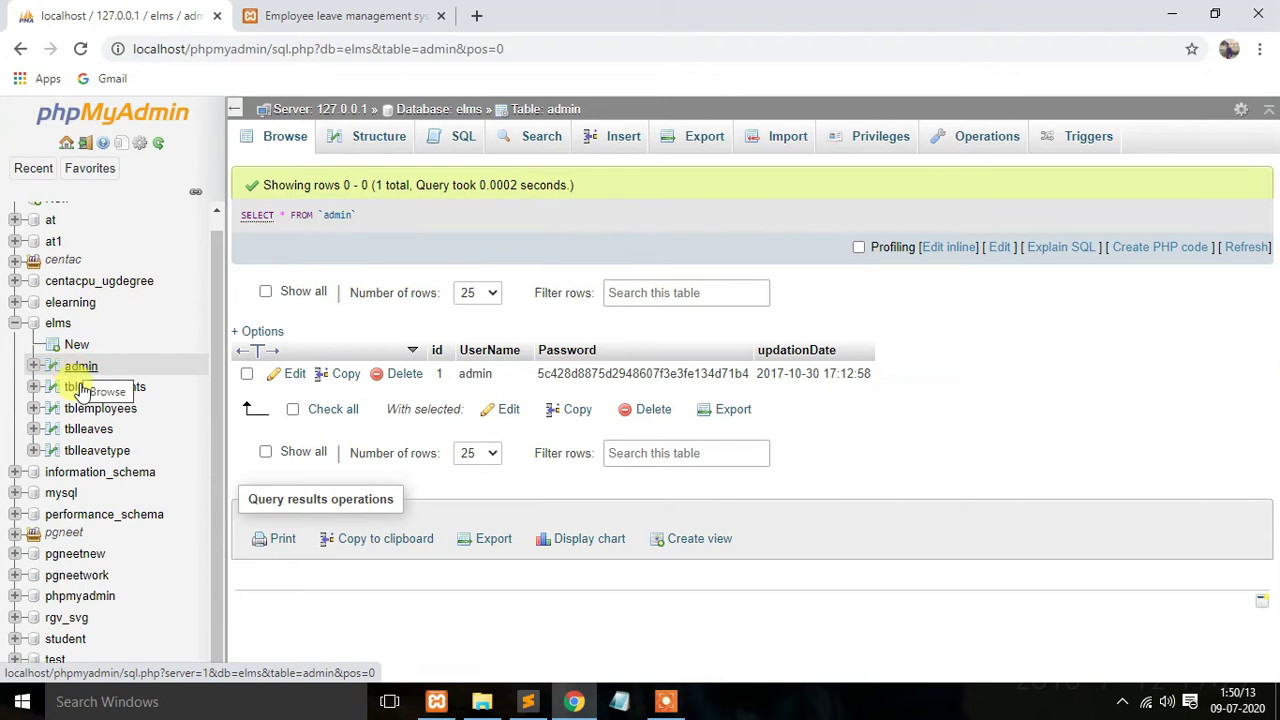
double_click(492, 373)
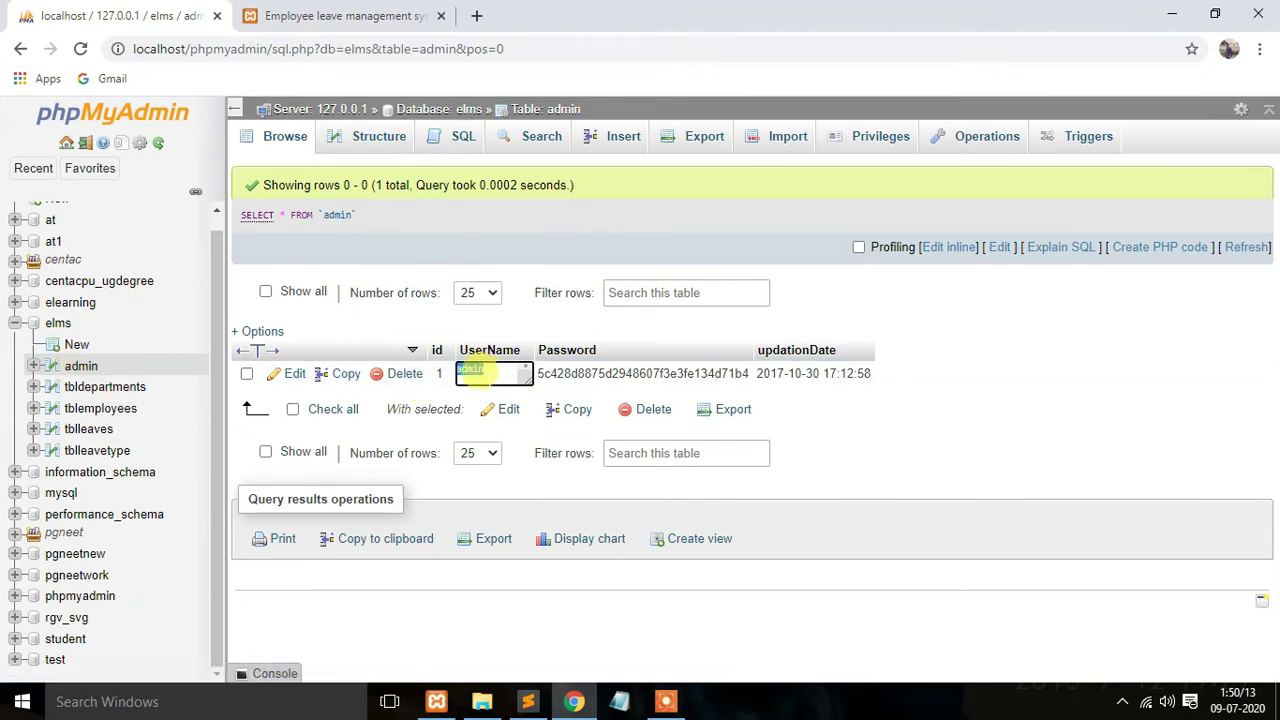
key("ctrl+Tab")
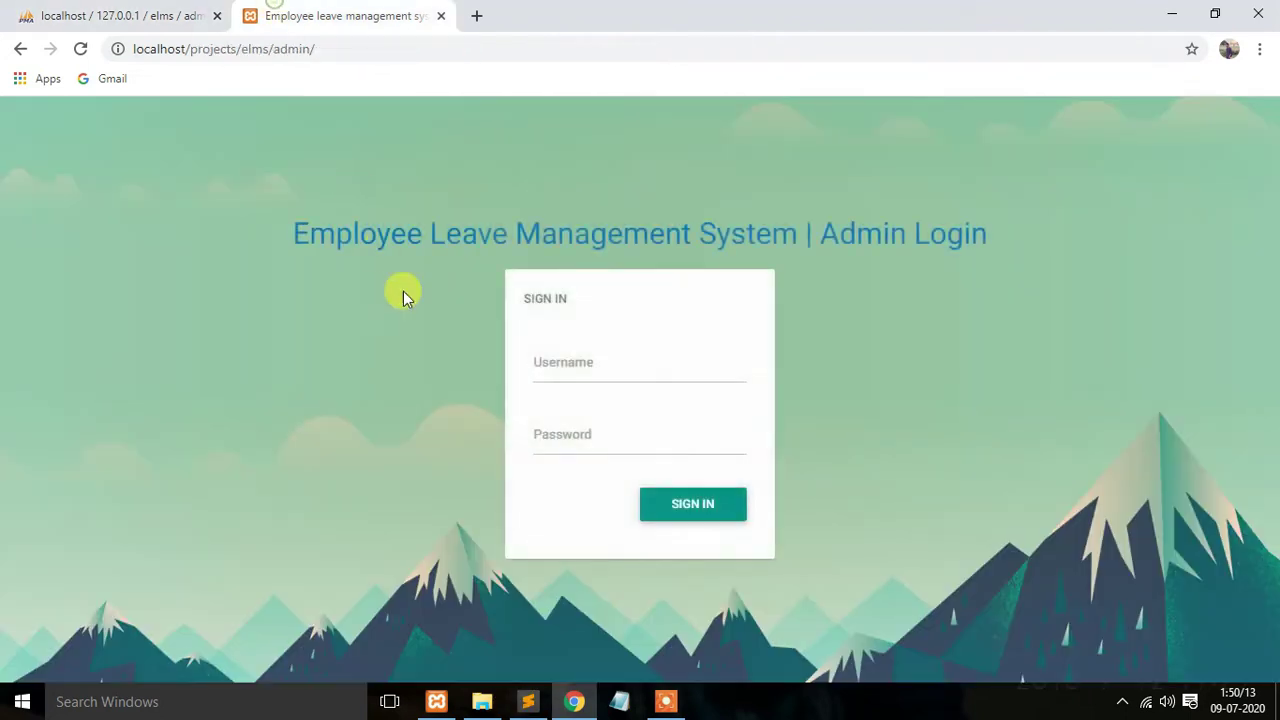
left_click(578, 355)
type("admin")
Step: Select the admin password line in the Sublime Text setup notes
left_click(528, 701)
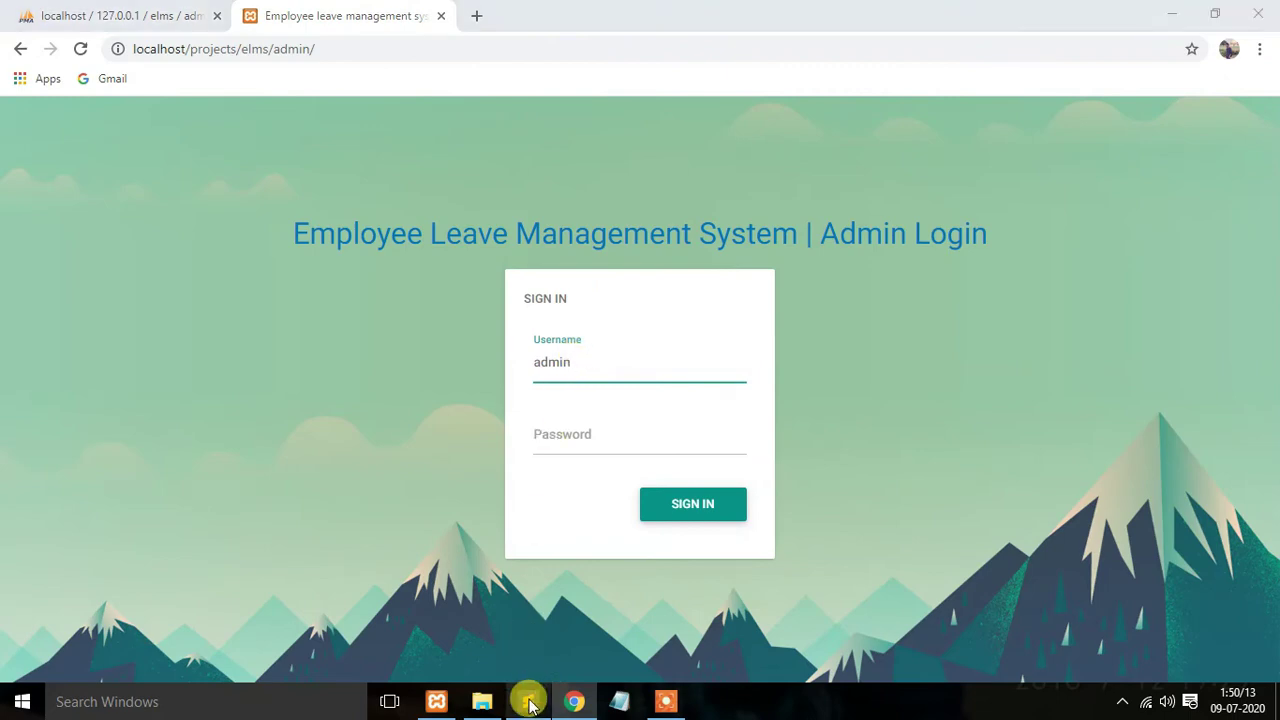
scroll(287, 452, "down", 2)
left_click_drag(185, 457, 295, 462)
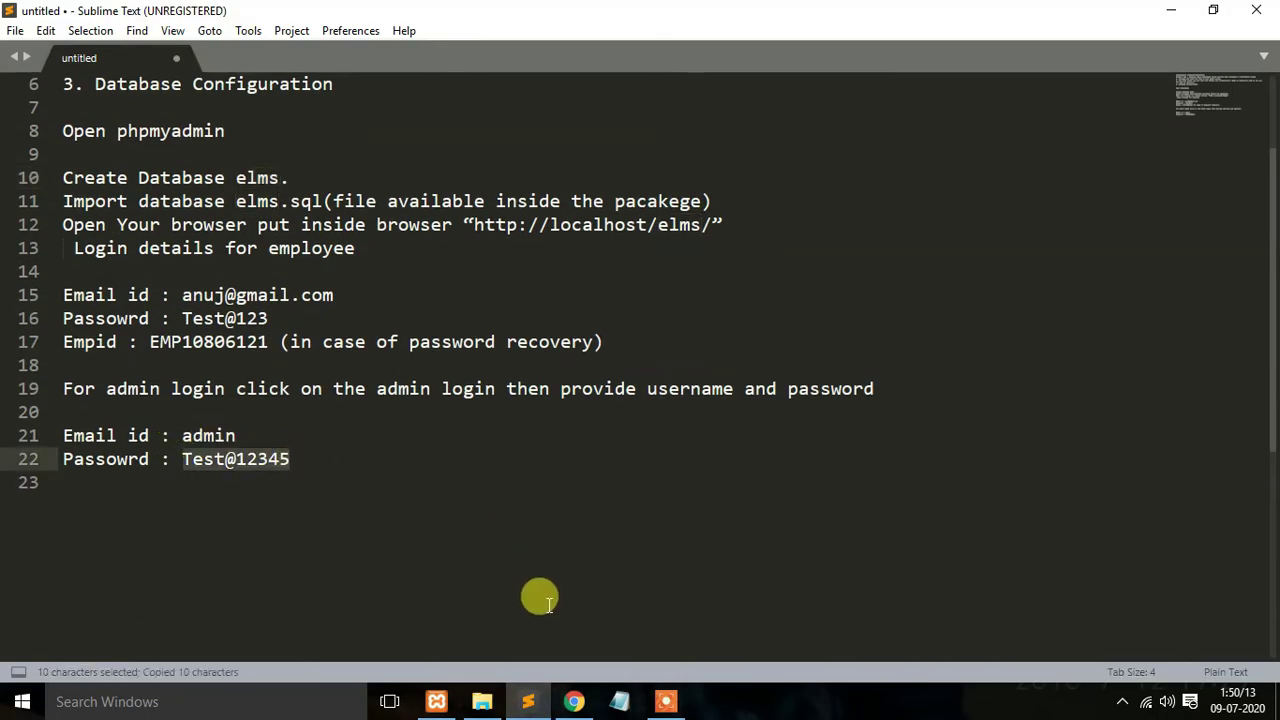
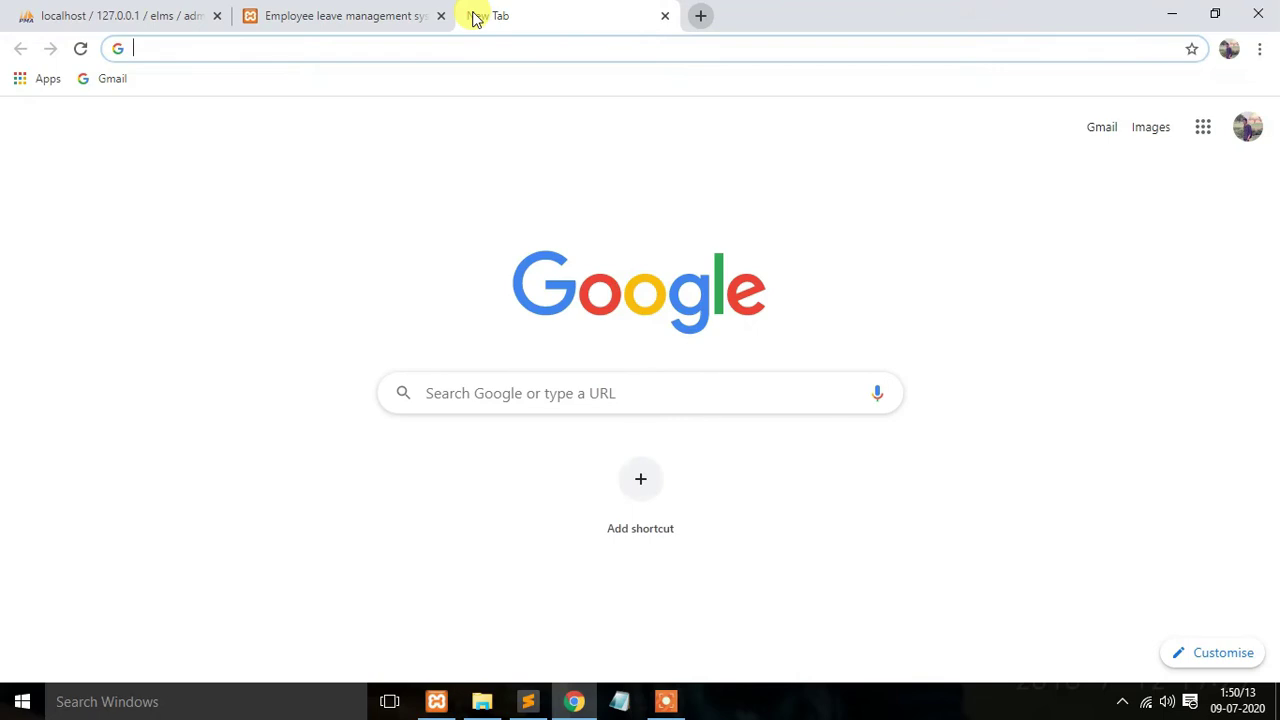
Step: Run a Google search for 'md5 decrypt' from the new tab's address bar
type("m")
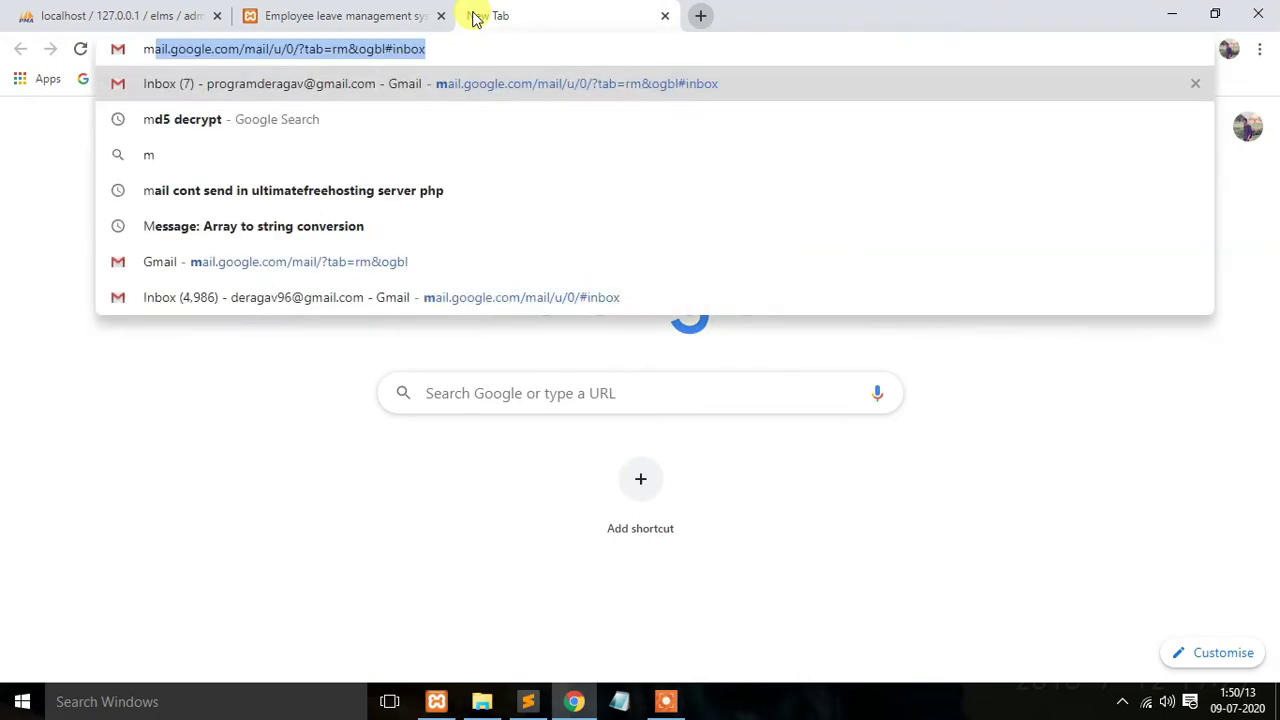
type("d5 decrypt")
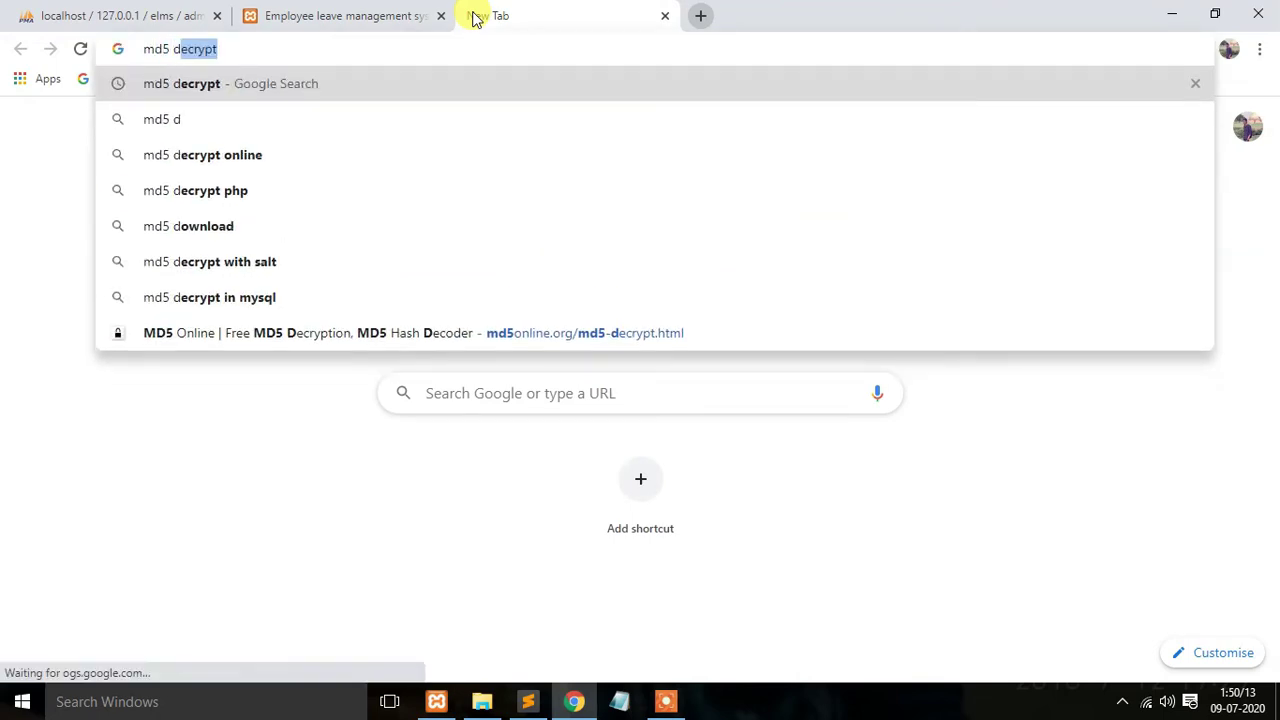
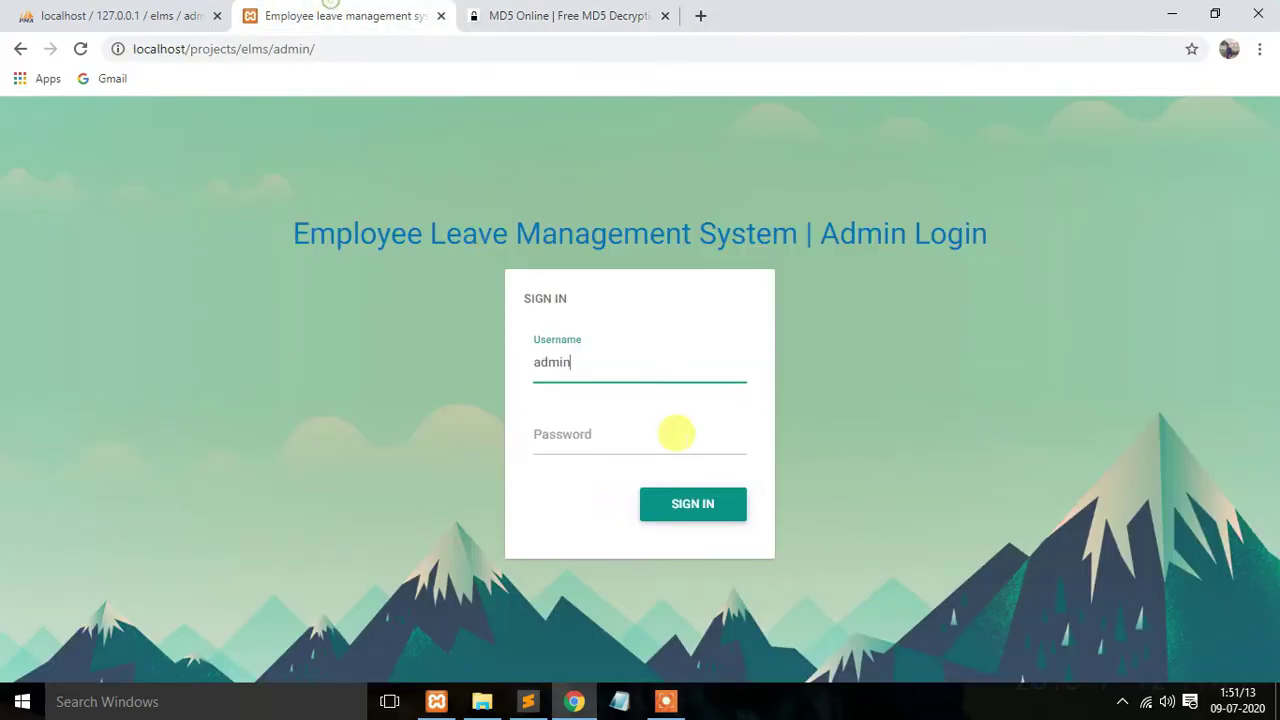
Step: Sign in to the ELMS admin panel with the recovered admin password
left_click(680, 505)
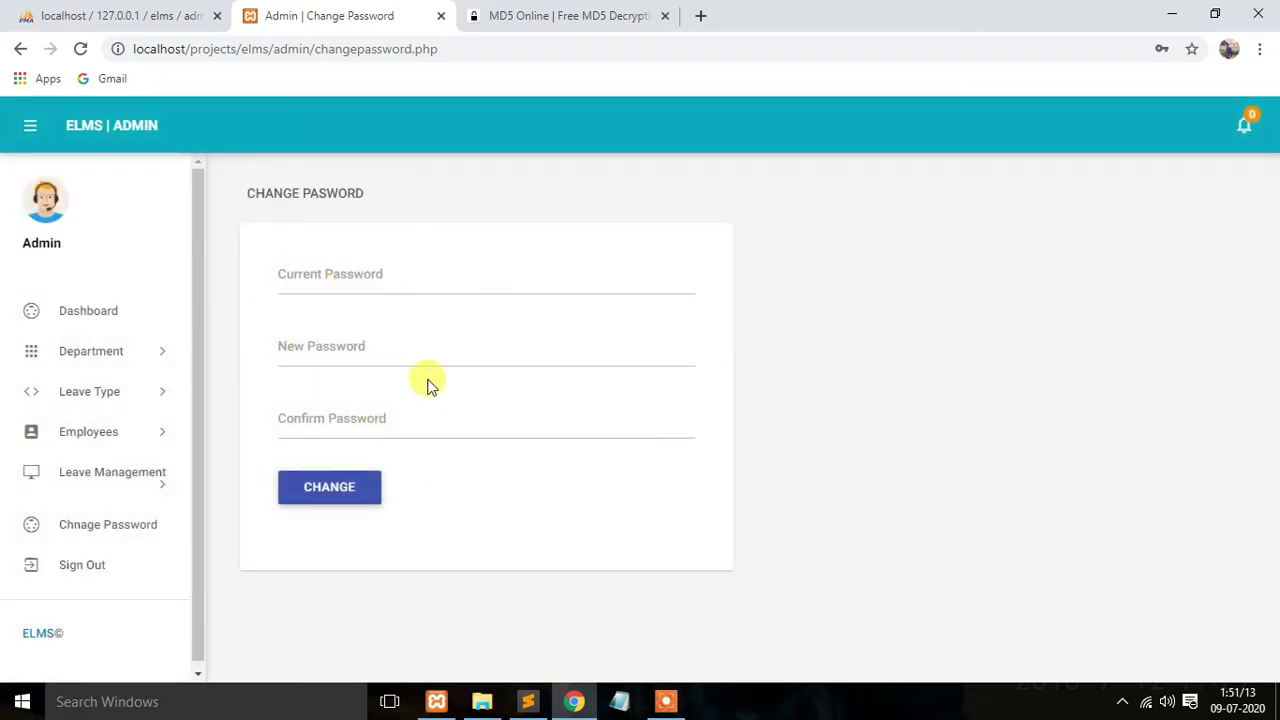
left_click(106, 353)
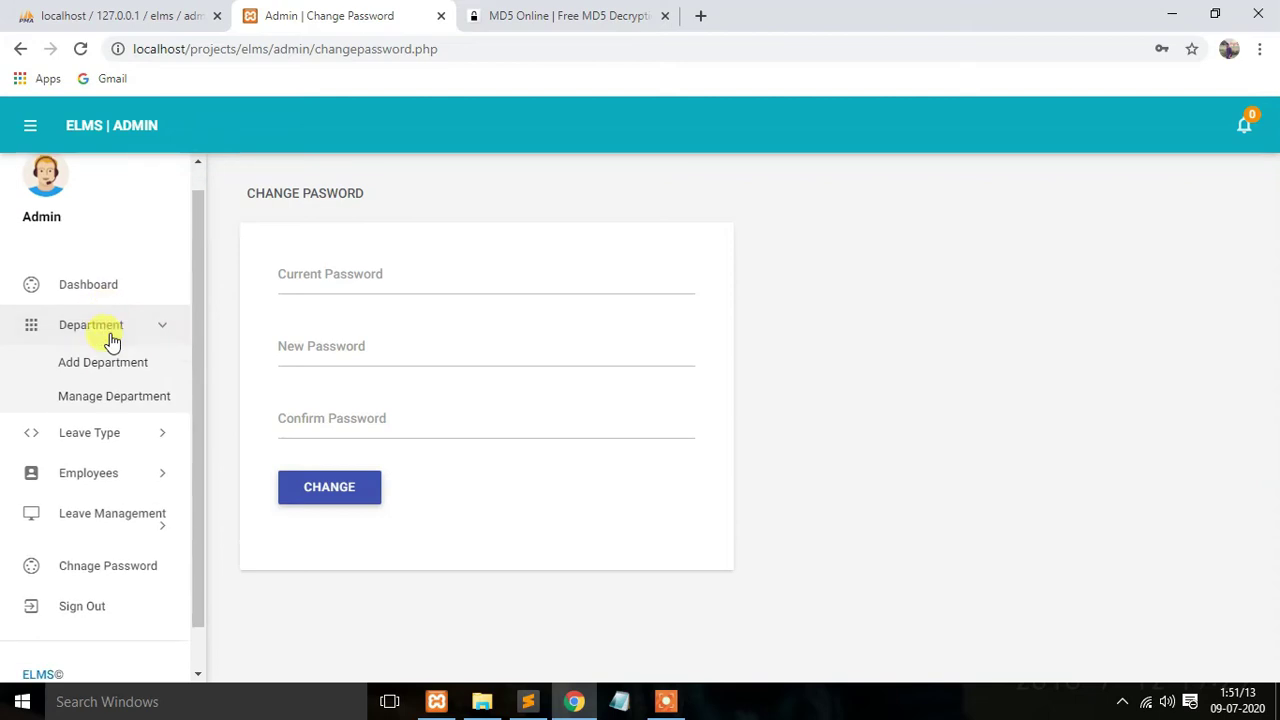
Step: Add the department 'quality testing' with short name qt and code qt09
left_click(111, 318)
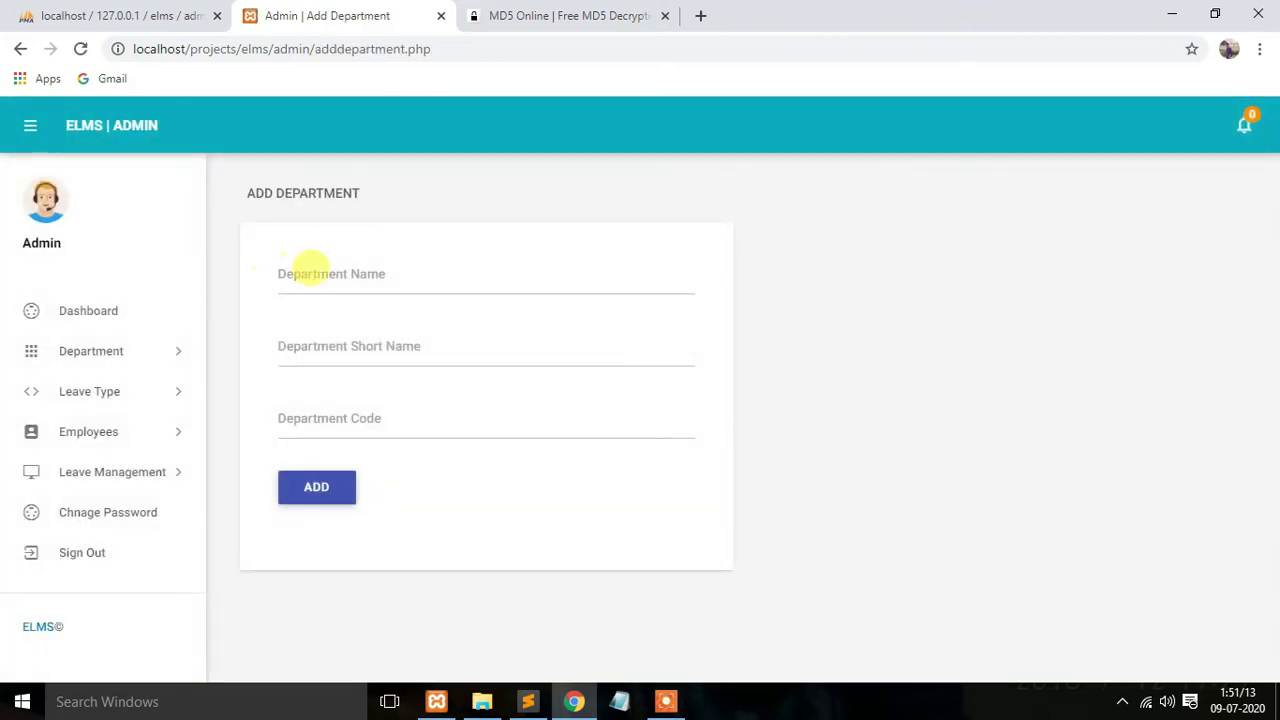
left_click(320, 274)
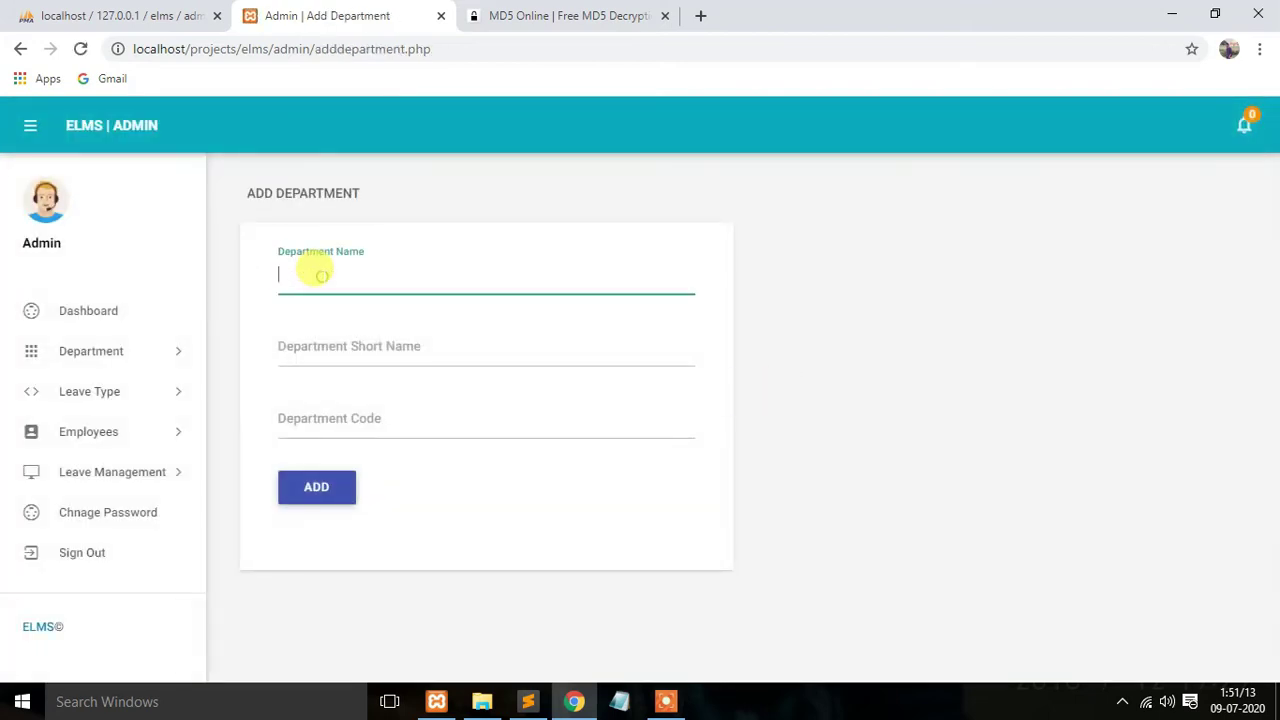
type("quality testing")
left_click(380, 345)
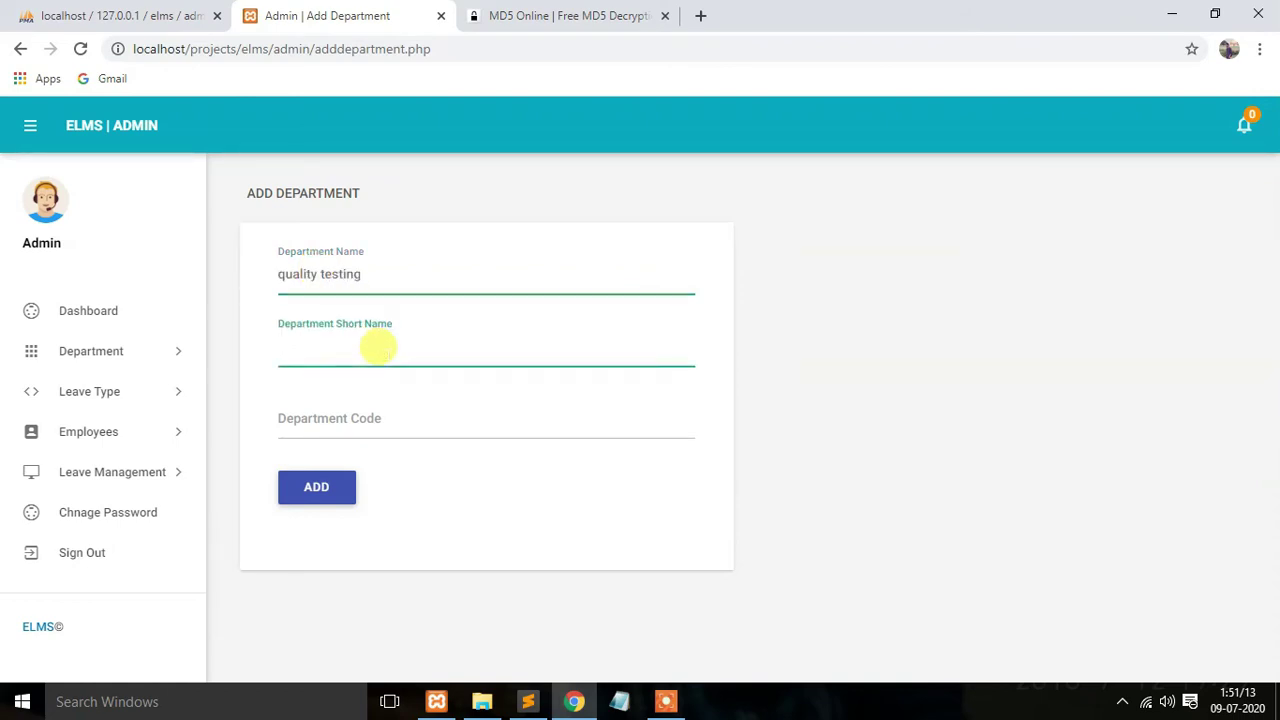
type("wq")
left_click(367, 418)
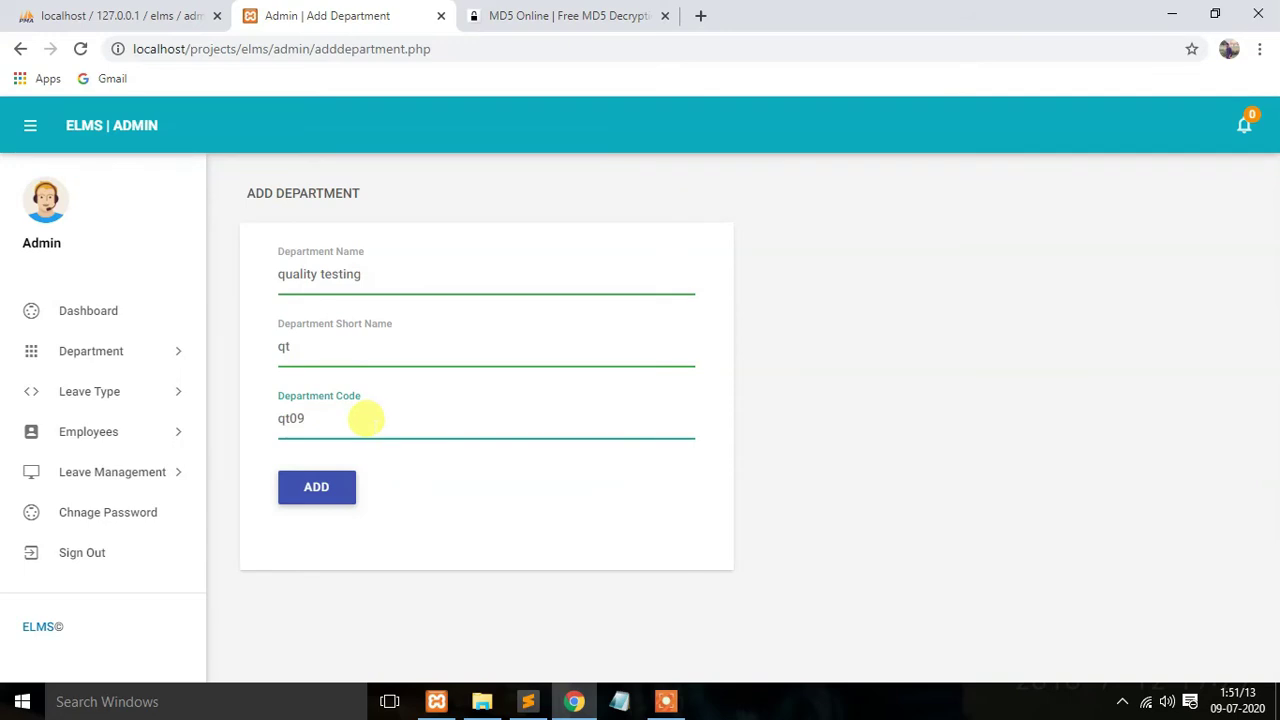
left_click(314, 487)
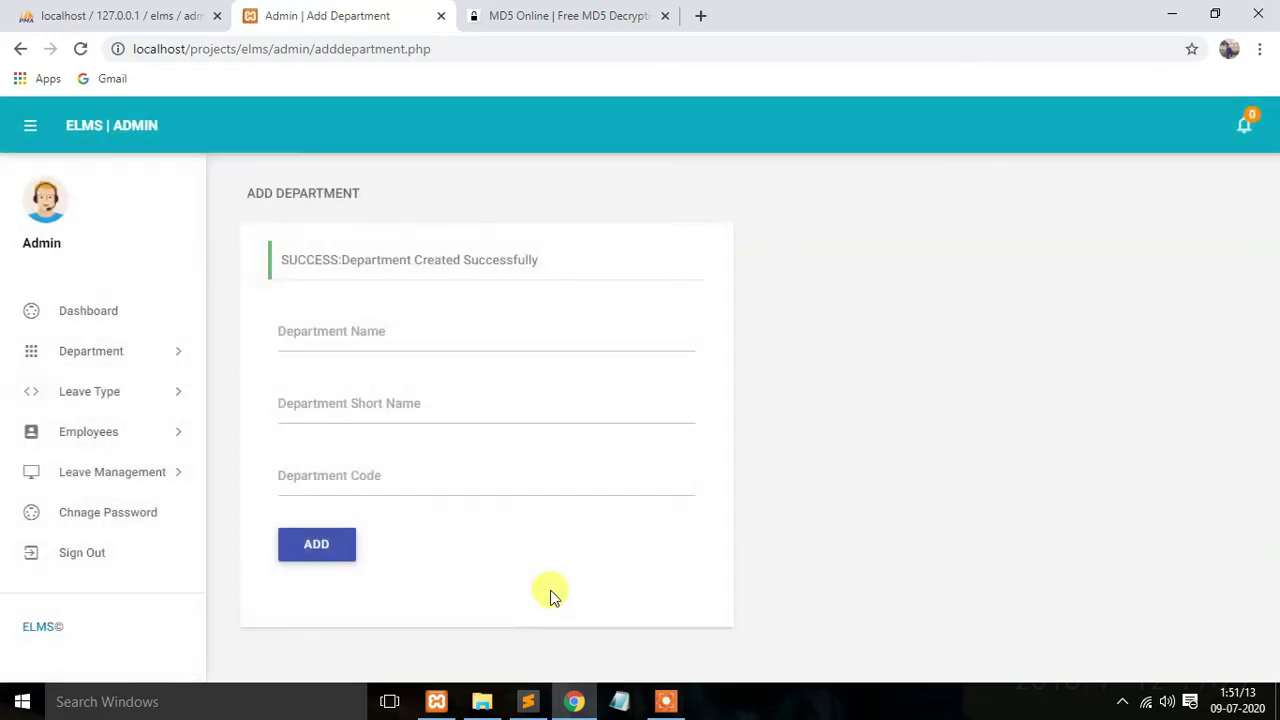
left_click(86, 355)
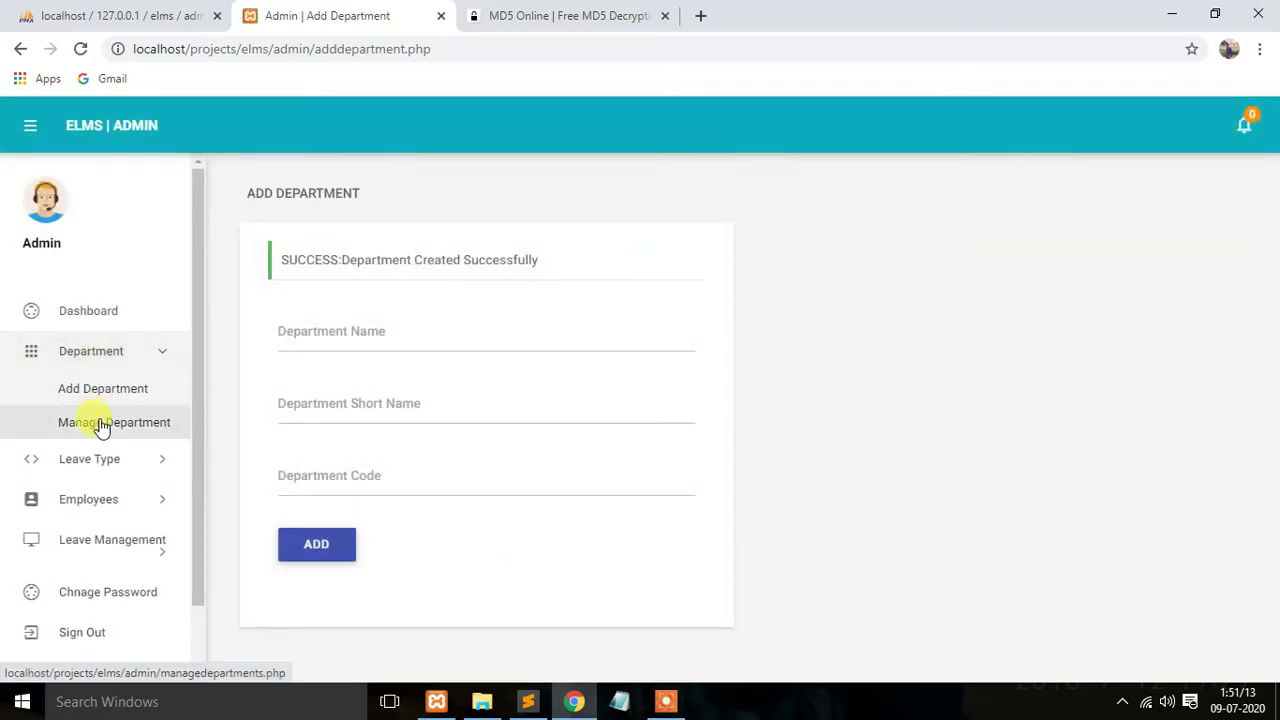
Step: Rename department row 4 to 'quality testing software' and confirm it lists with qt and qt09
left_click(101, 425)
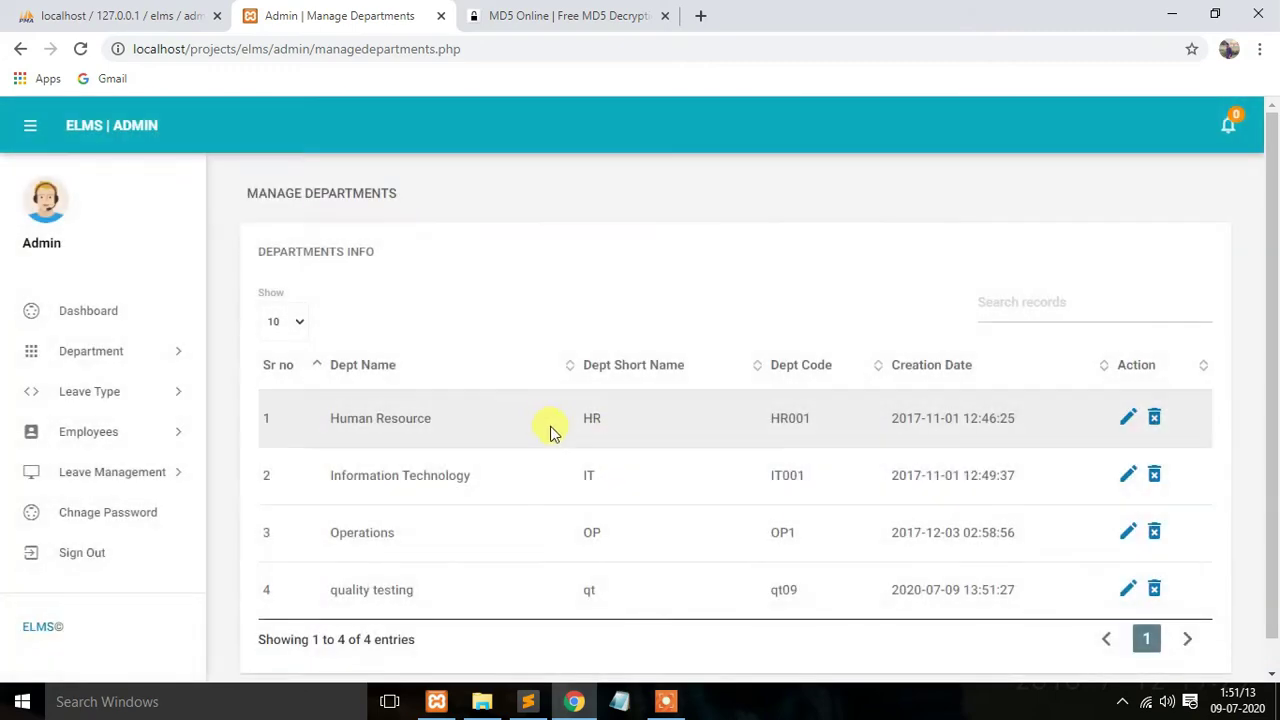
scroll(547, 508, "down", 1)
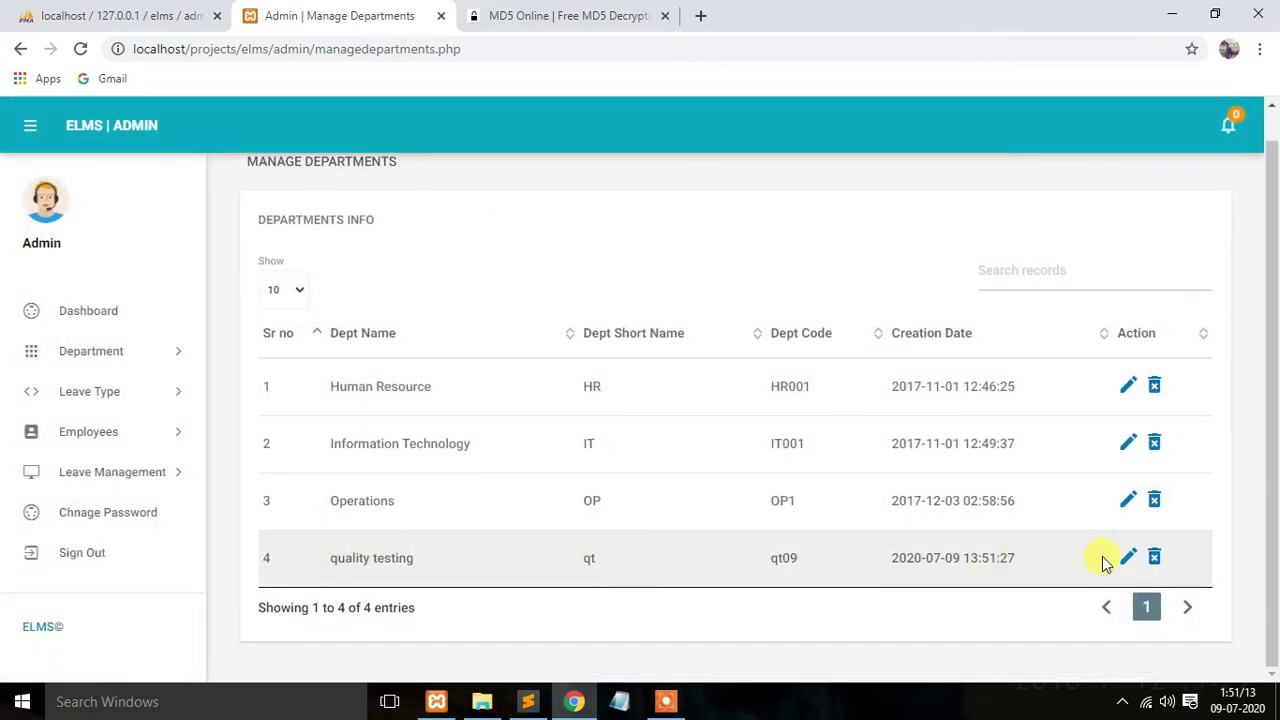
left_click(1122, 563)
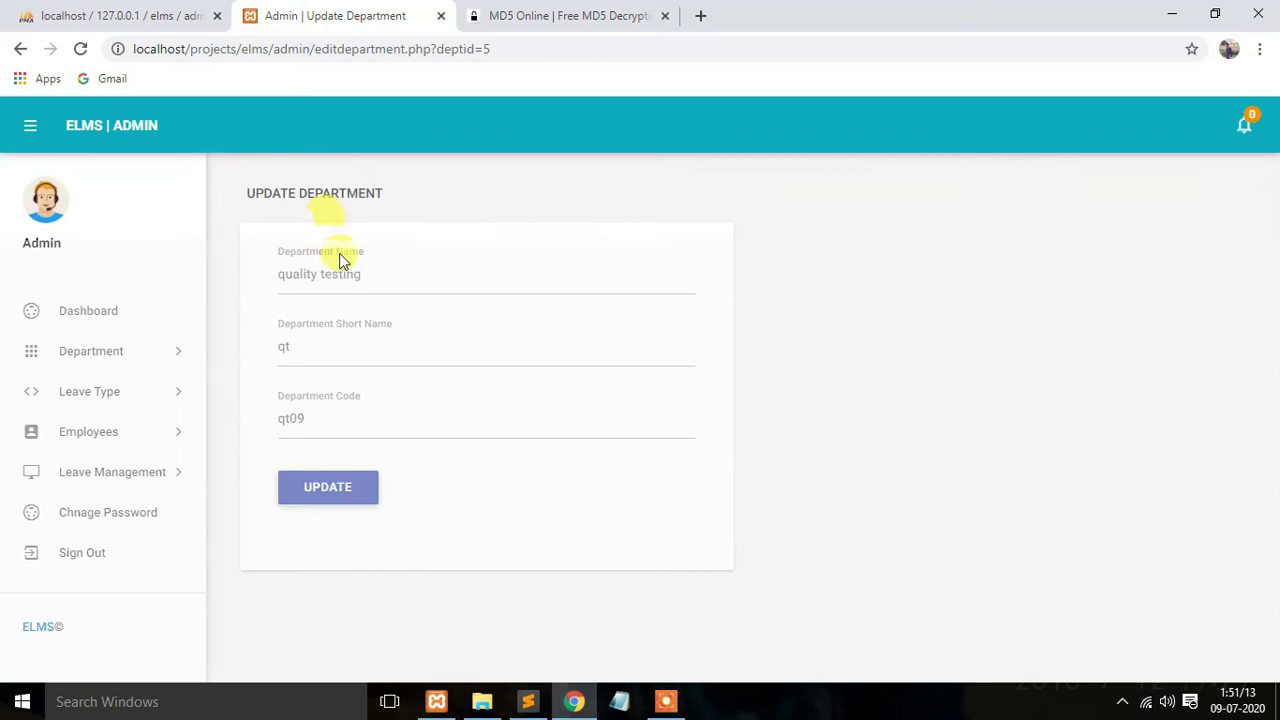
left_click(366, 263)
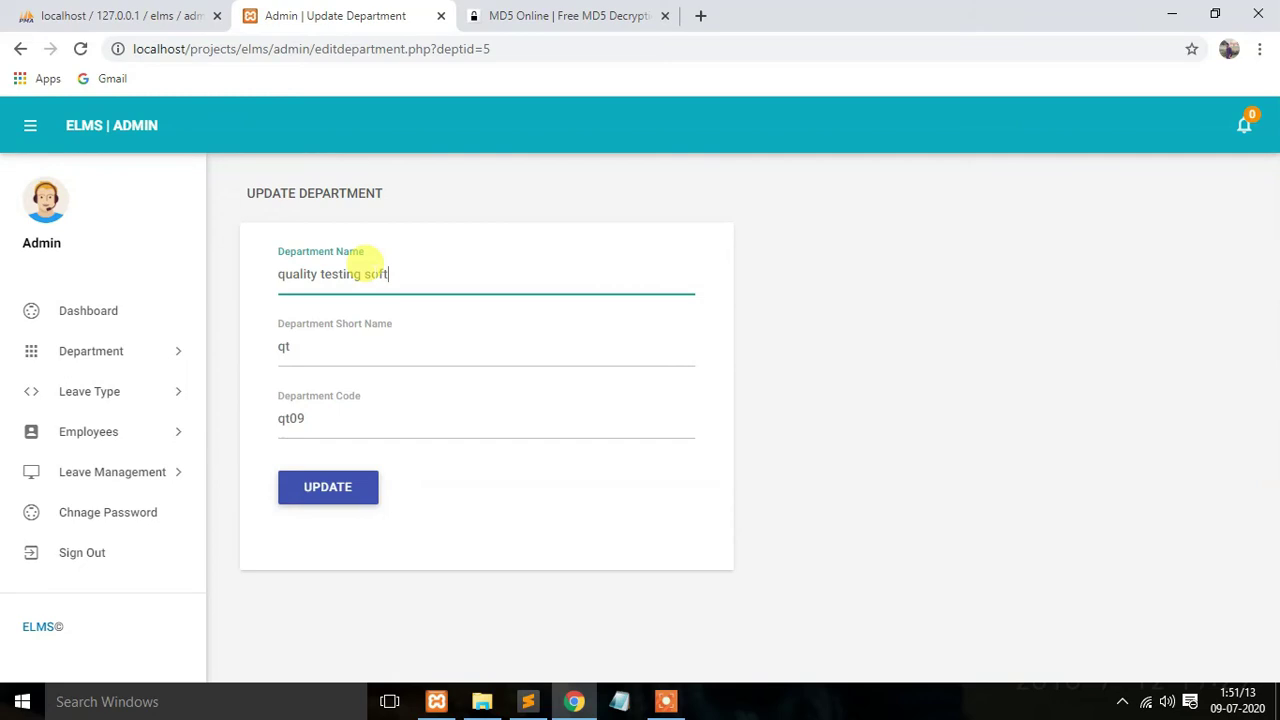
left_click(314, 486)
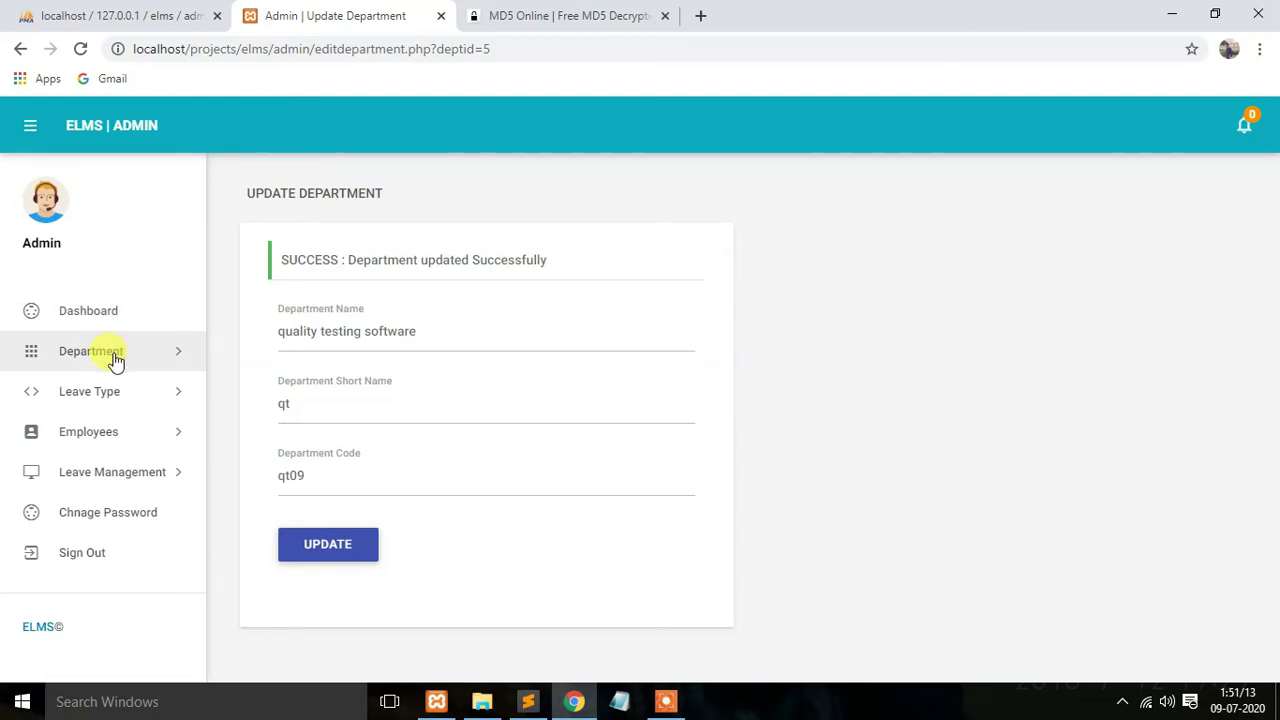
left_click(112, 355)
left_click(118, 418)
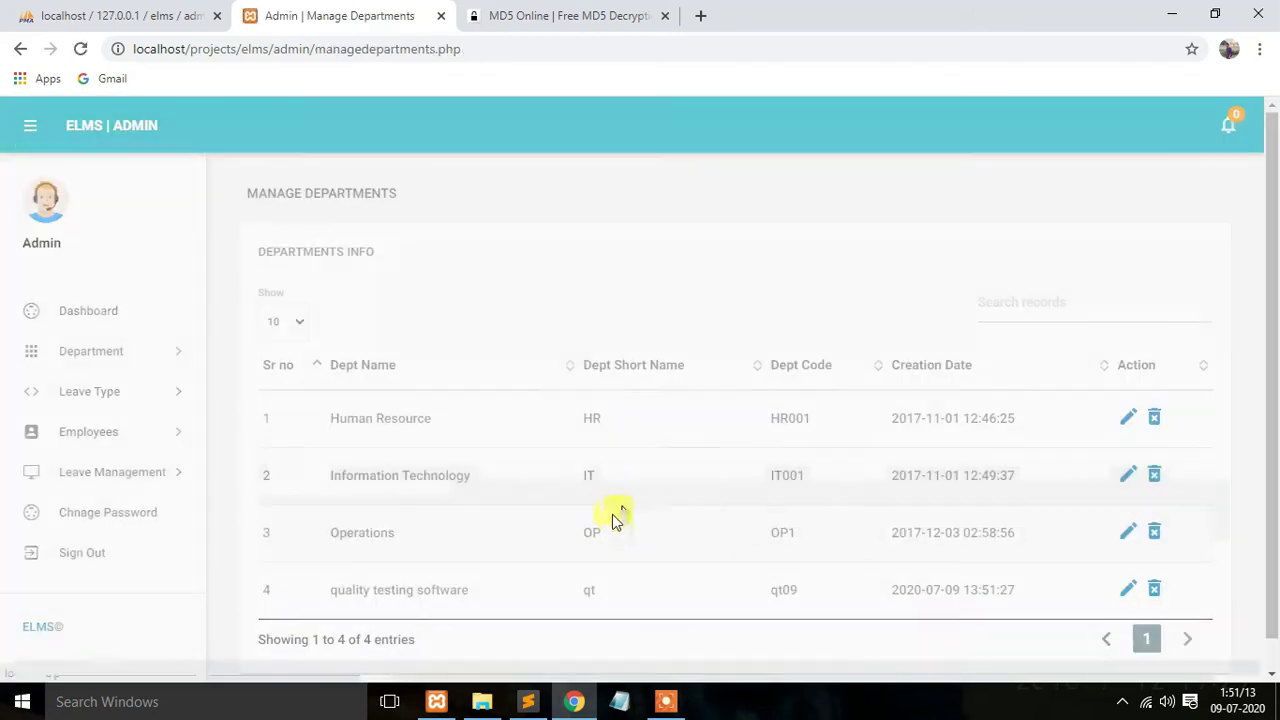
left_click(76, 392)
Step: Add a leave type 'function leave' with the description 'function'
left_click(101, 440)
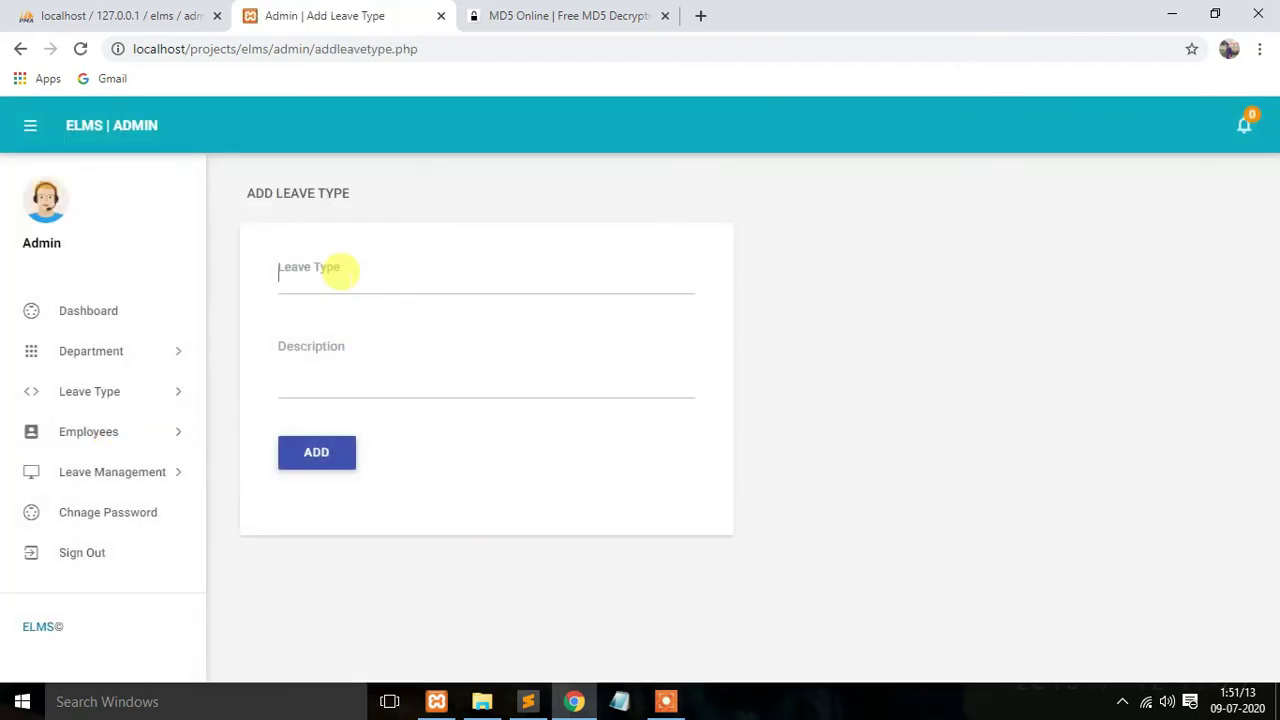
left_click(339, 271)
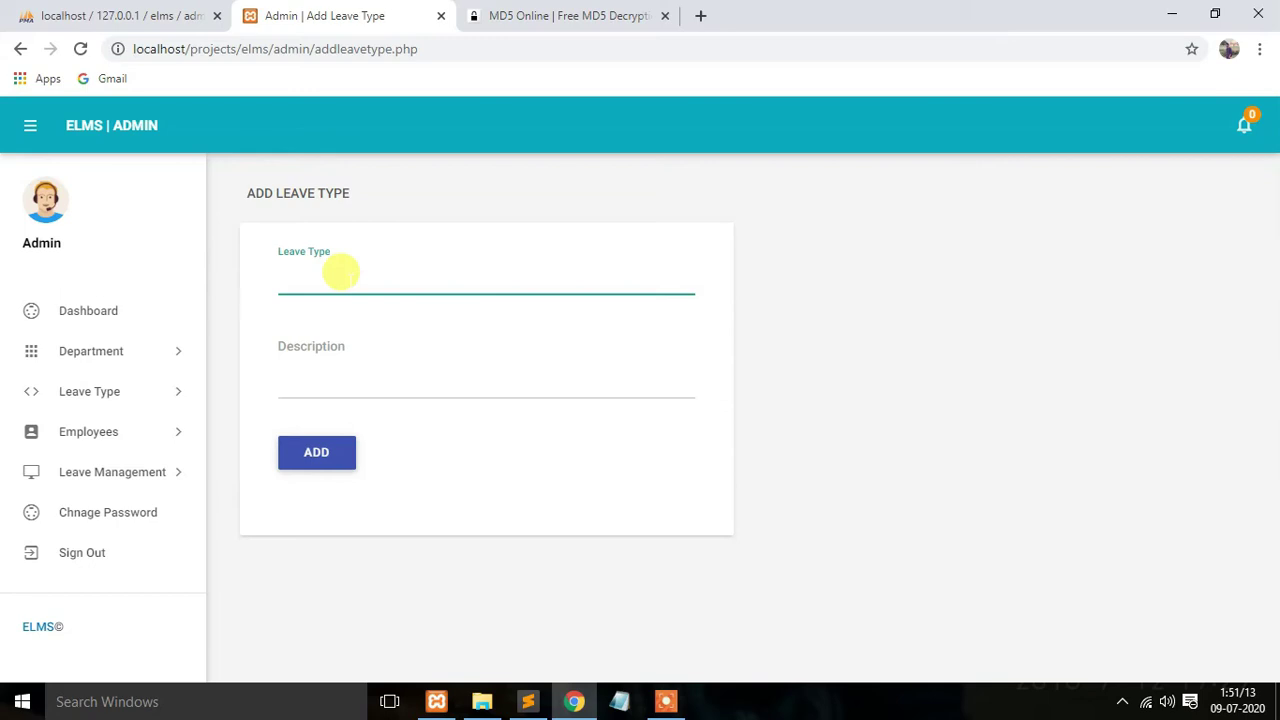
type("function leave")
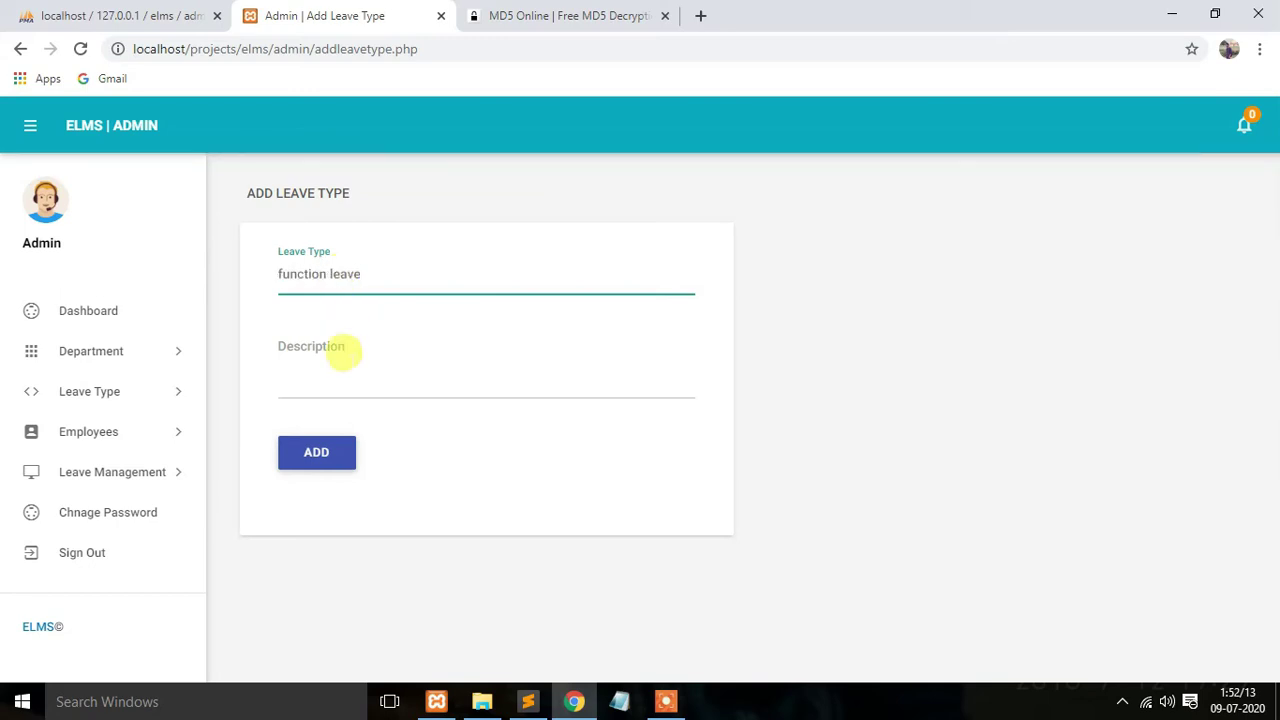
left_click(348, 366)
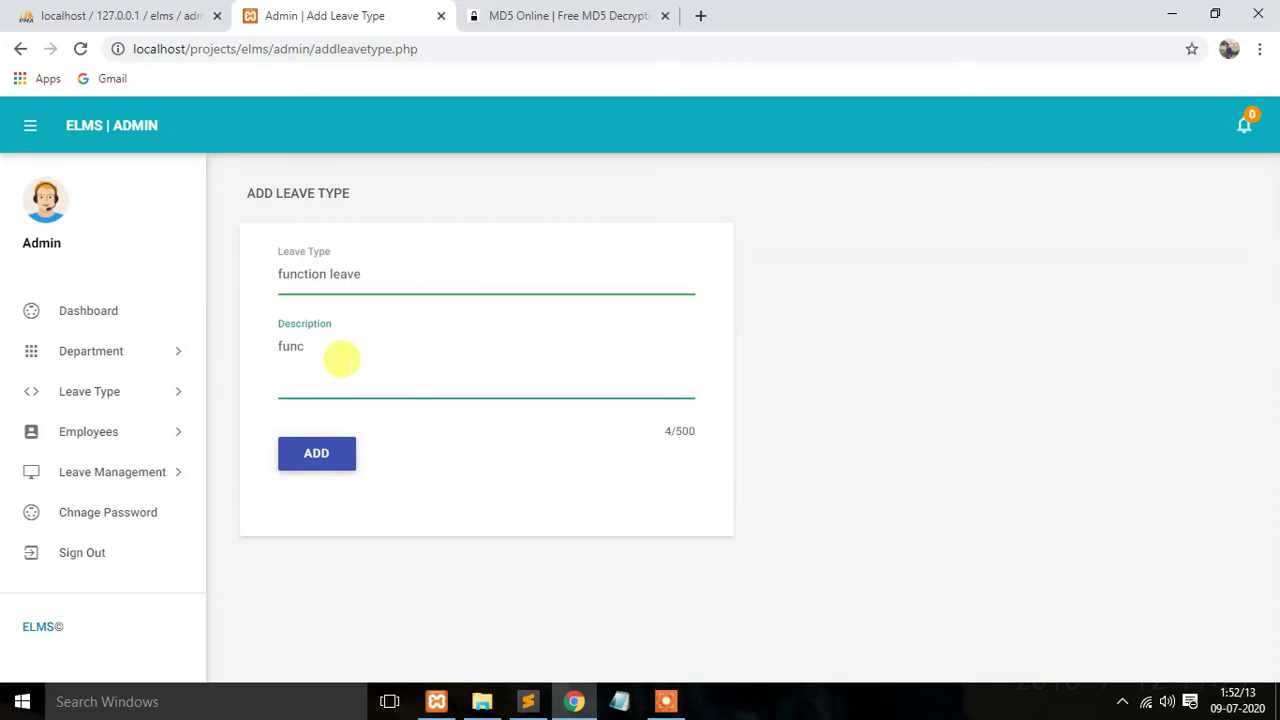
type("tion")
left_click(310, 456)
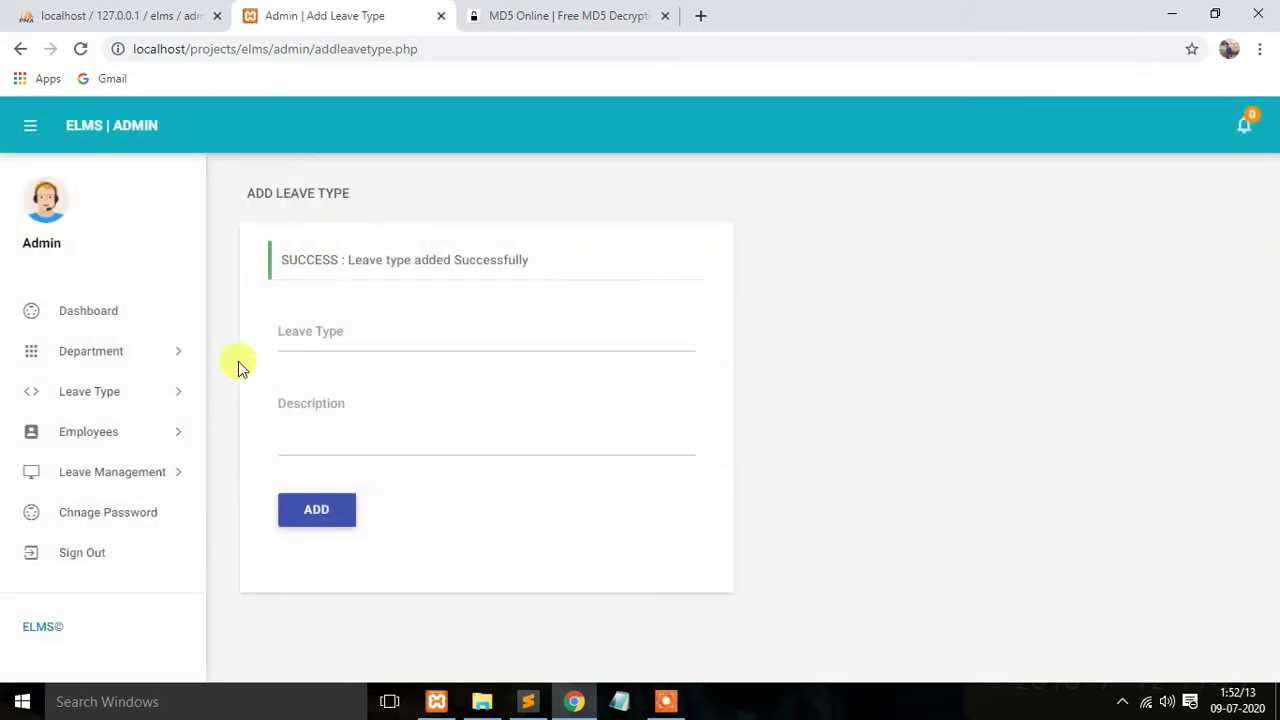
Step: Delete the function leave type from the Manage Leave Type list
left_click(123, 395)
left_click(123, 463)
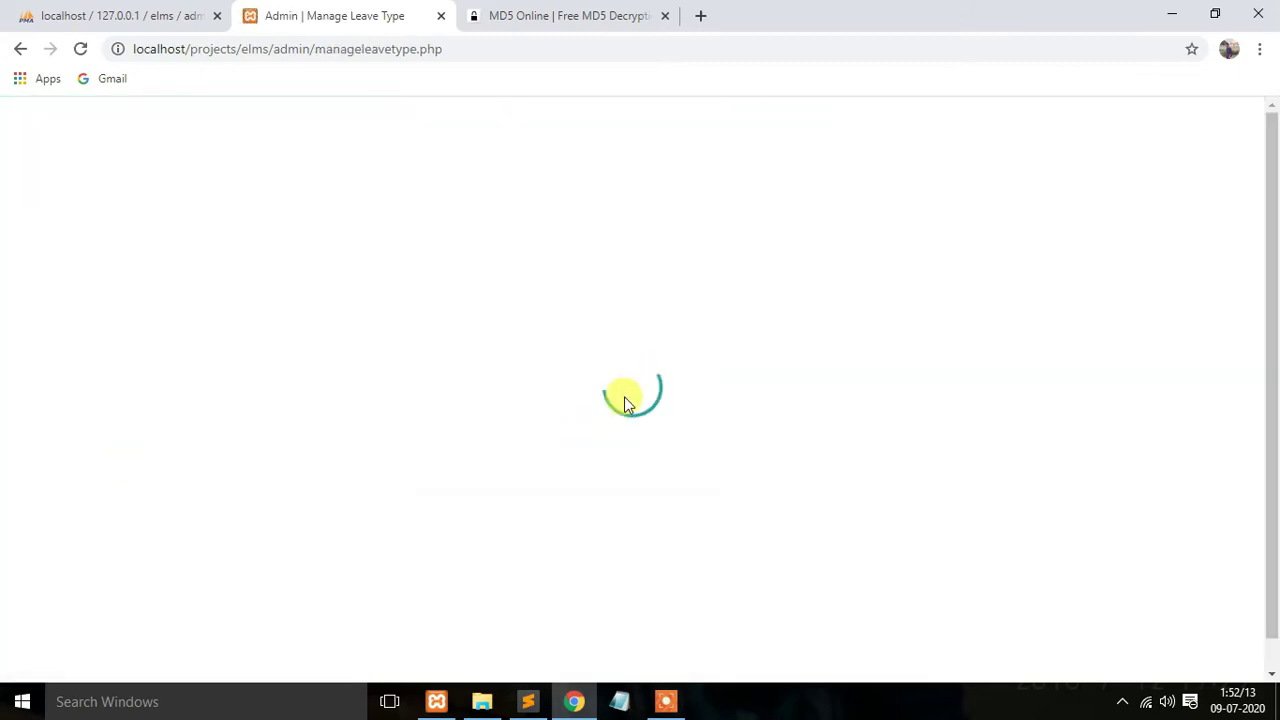
scroll(623, 400, "down", 1)
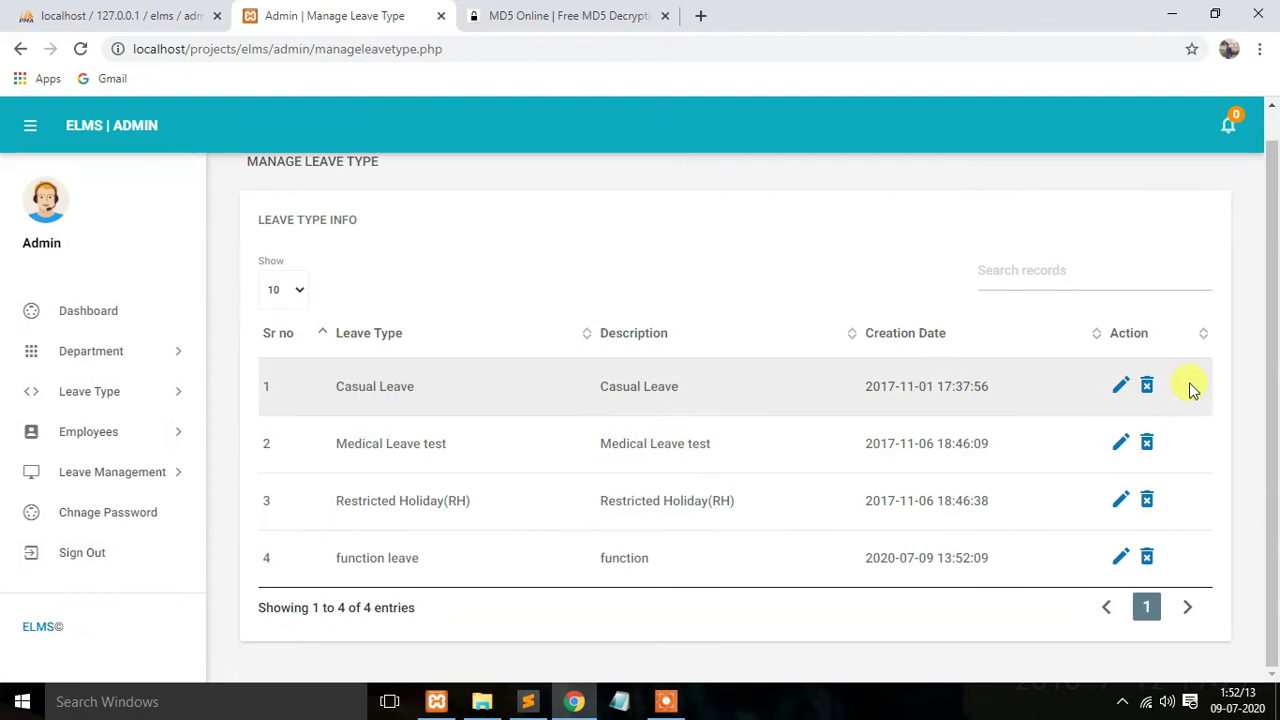
left_click(1147, 558)
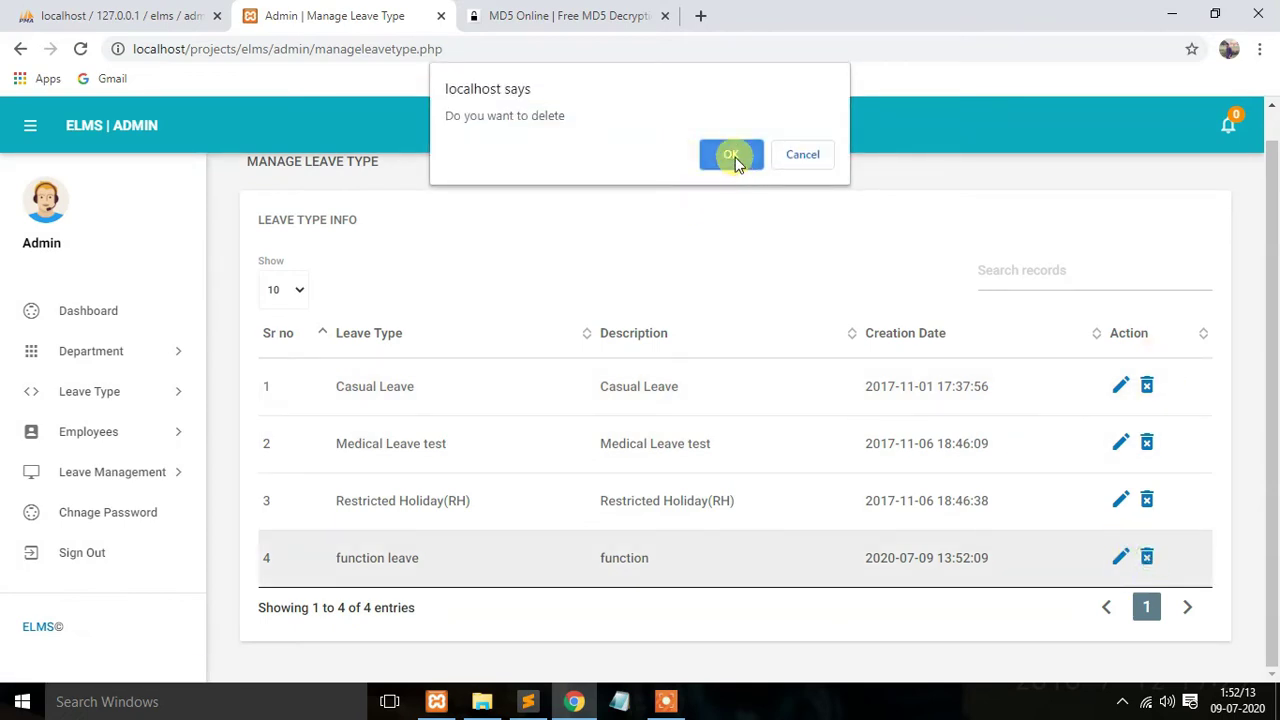
left_click(731, 155)
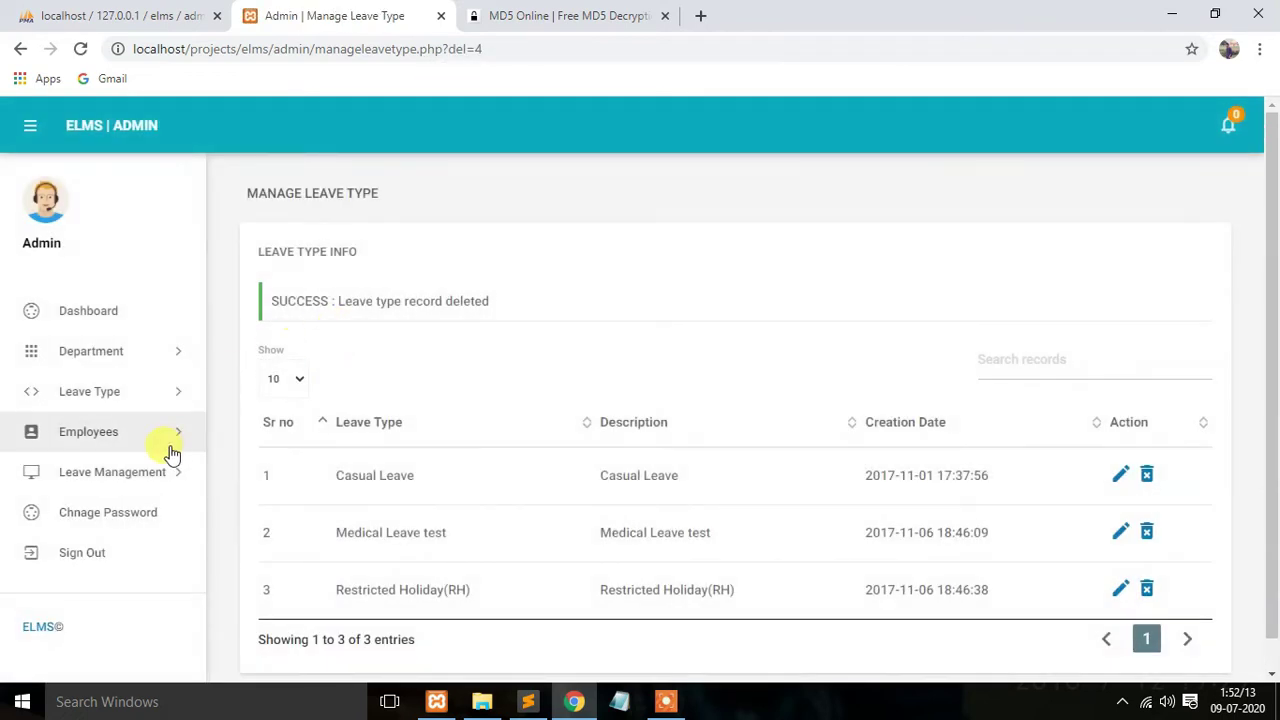
Step: Start a new employee record with the employee code and name
left_click(117, 440)
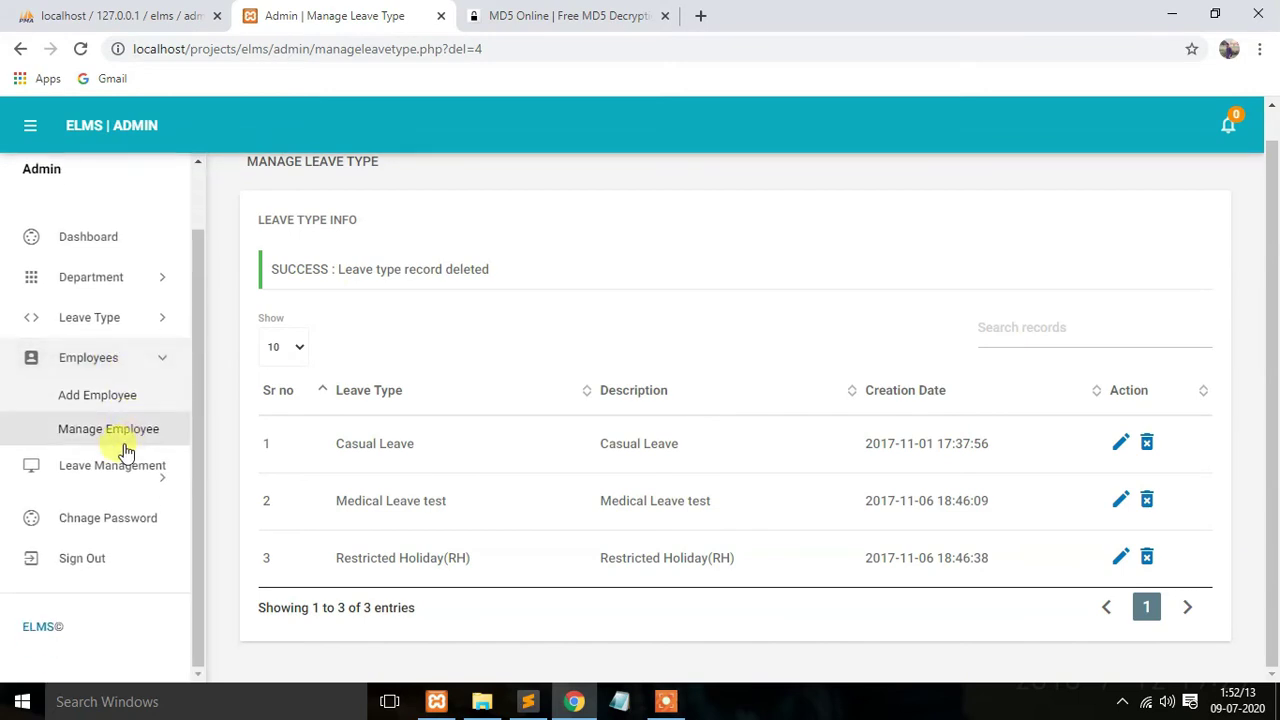
left_click(108, 397)
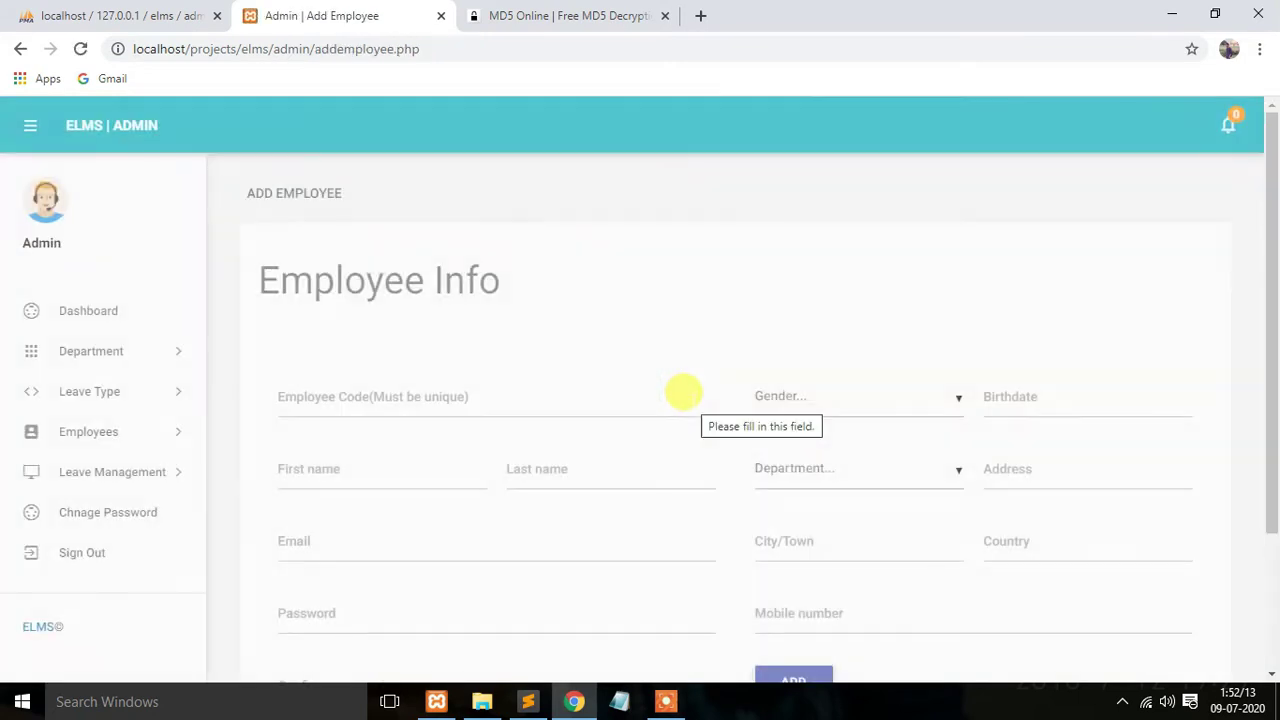
scroll(500, 350, "down", 1)
left_click(360, 308)
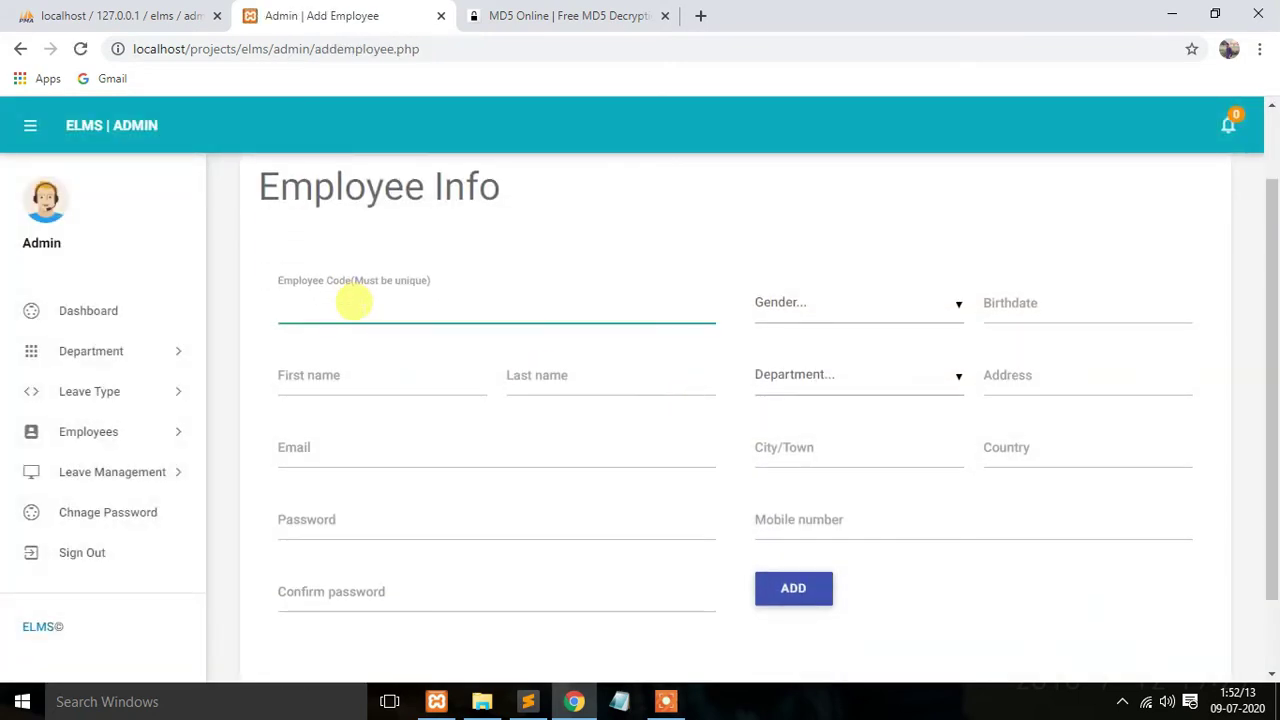
type("ramesh")
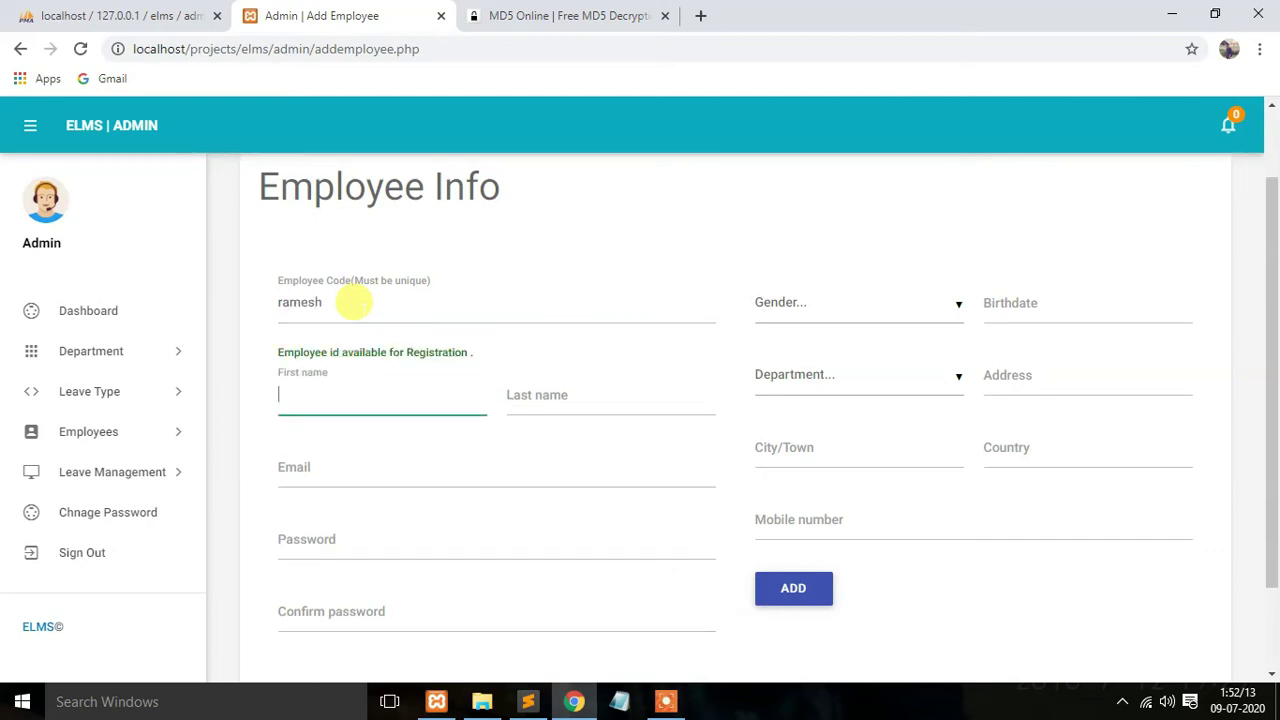
key("Tab")
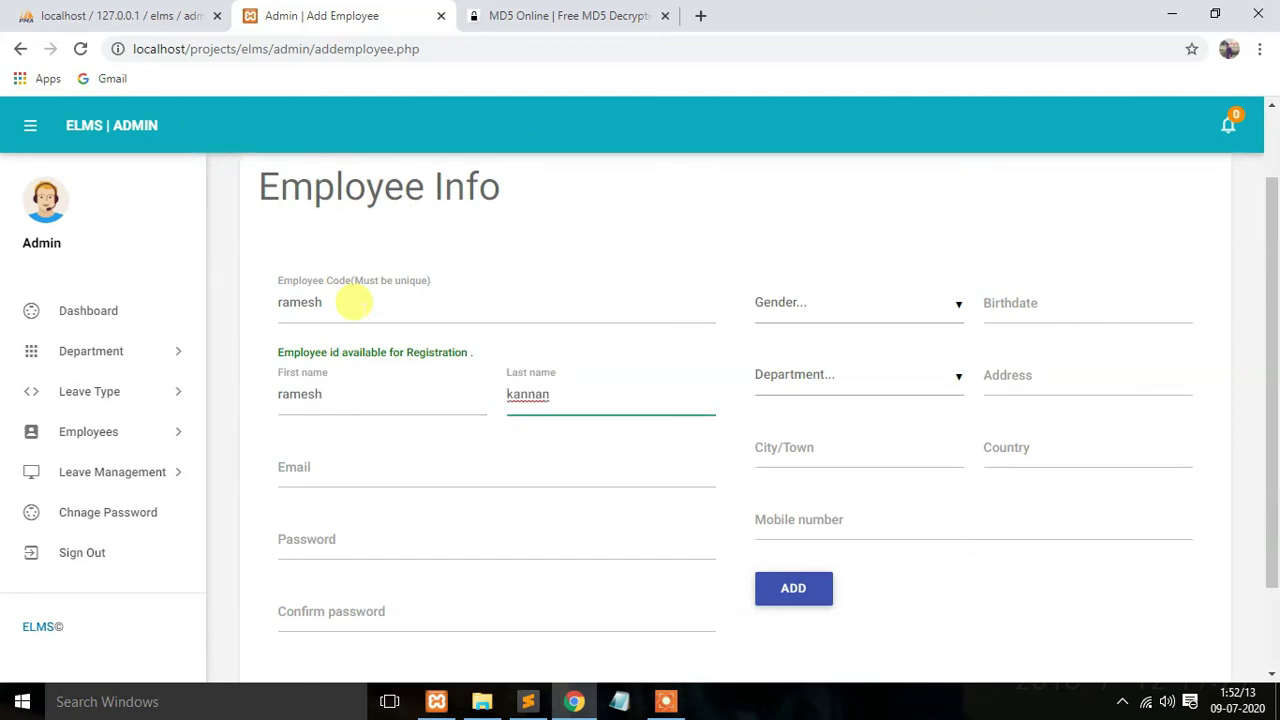
Step: Set the employee's gender to Male and birthdate to 2 July 2013
left_click(814, 323)
left_click(837, 349)
scroll(1080, 305, "up", 1)
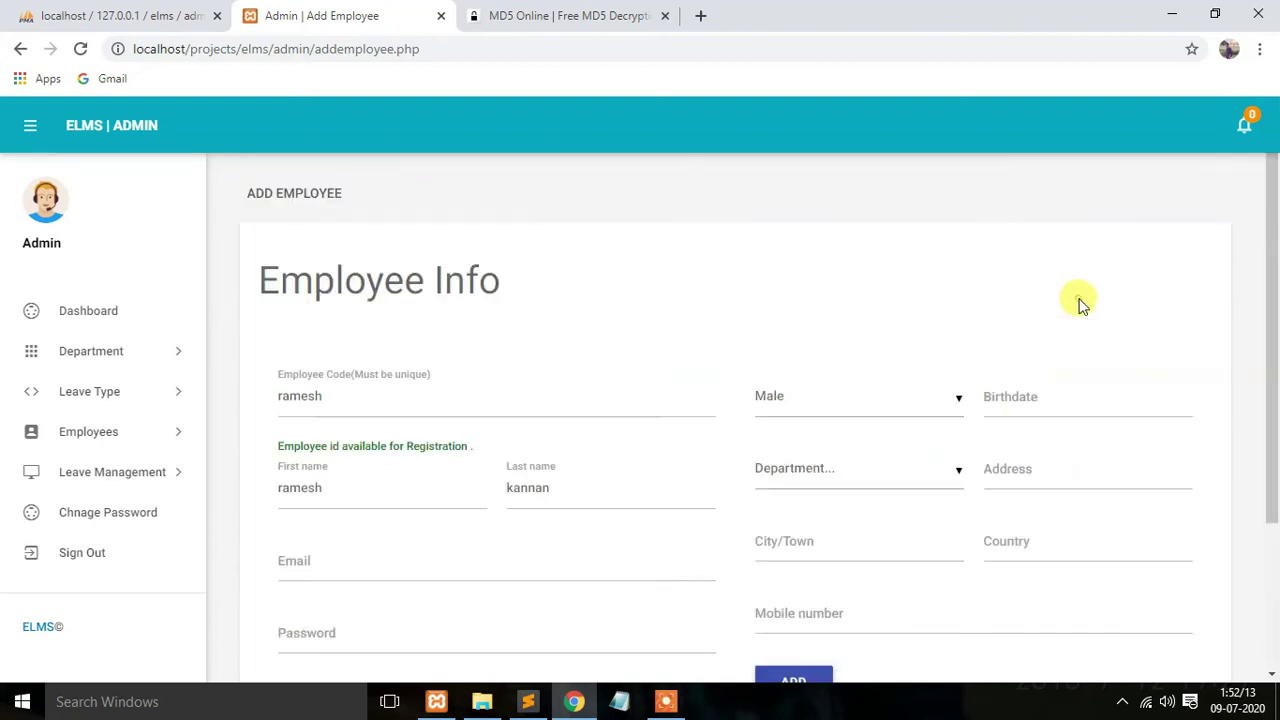
left_click(1040, 398)
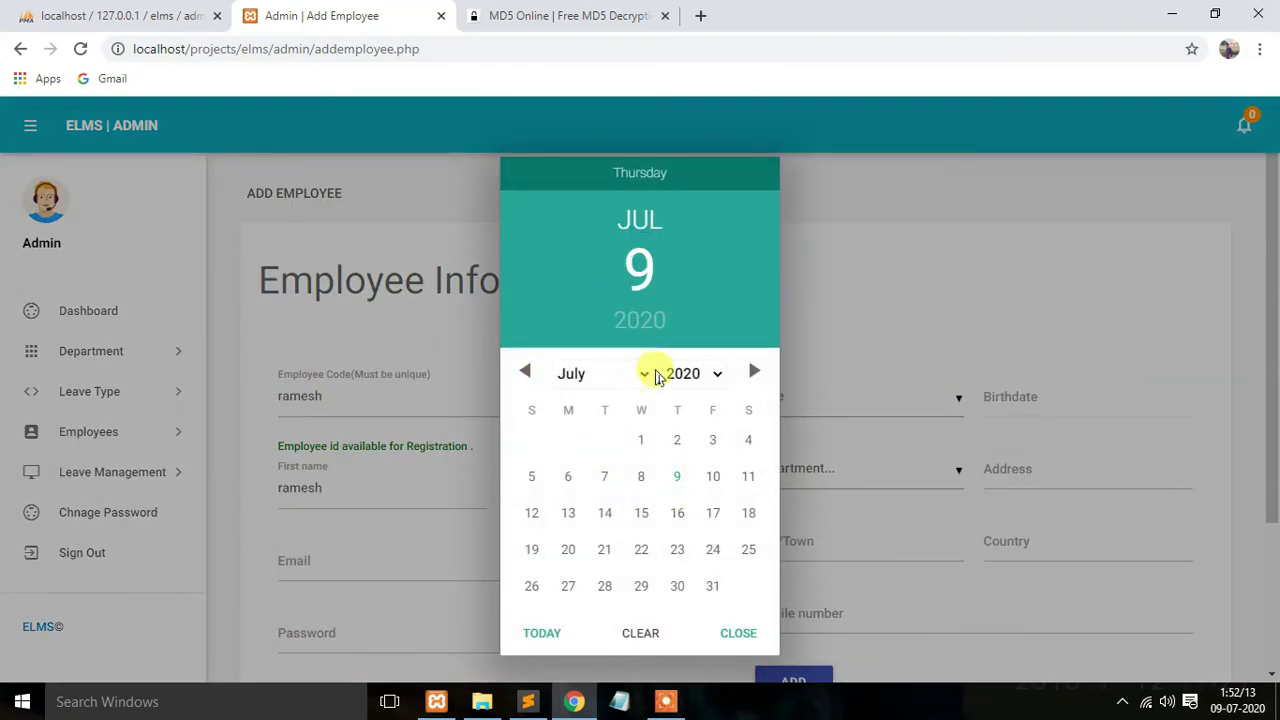
left_click(662, 375)
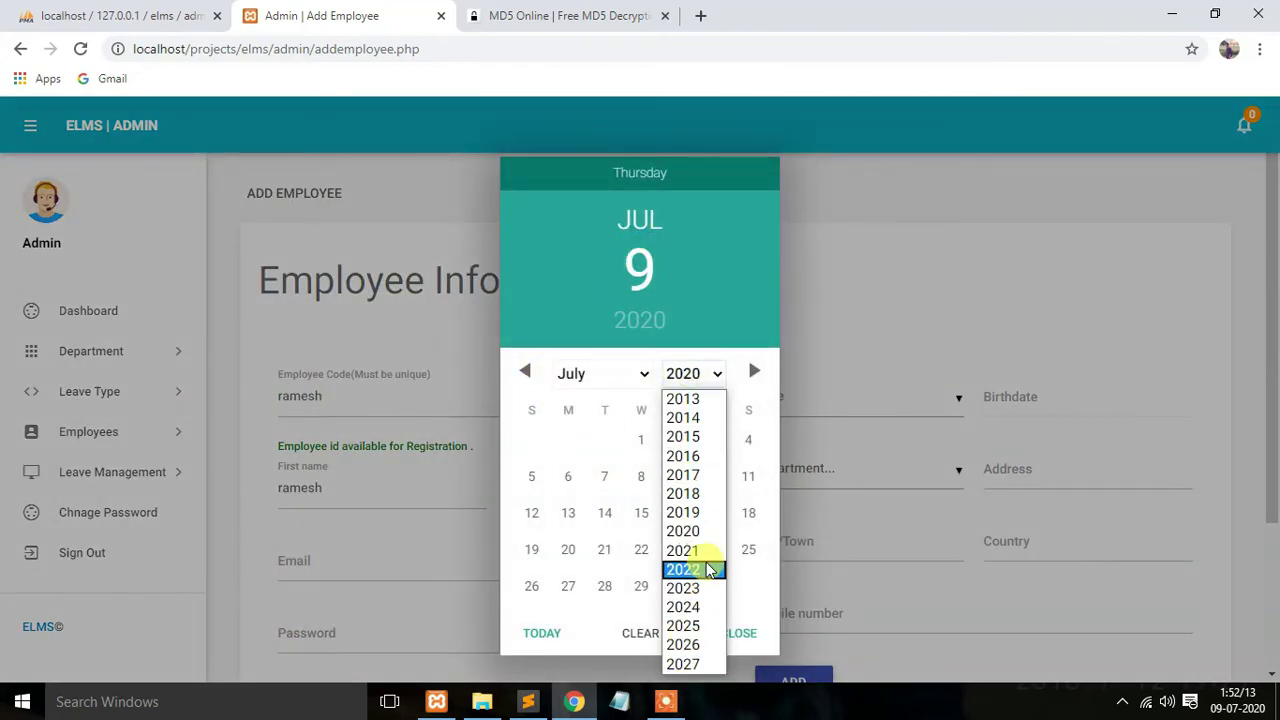
left_click(680, 399)
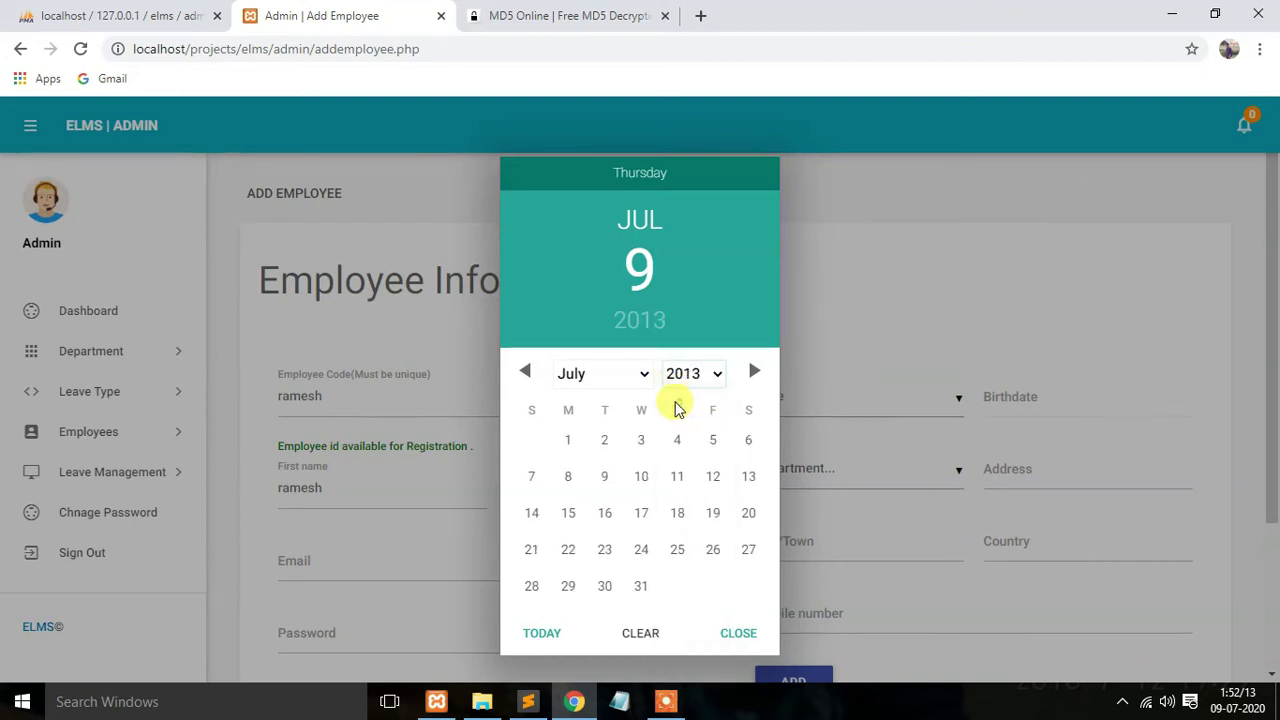
left_click(606, 442)
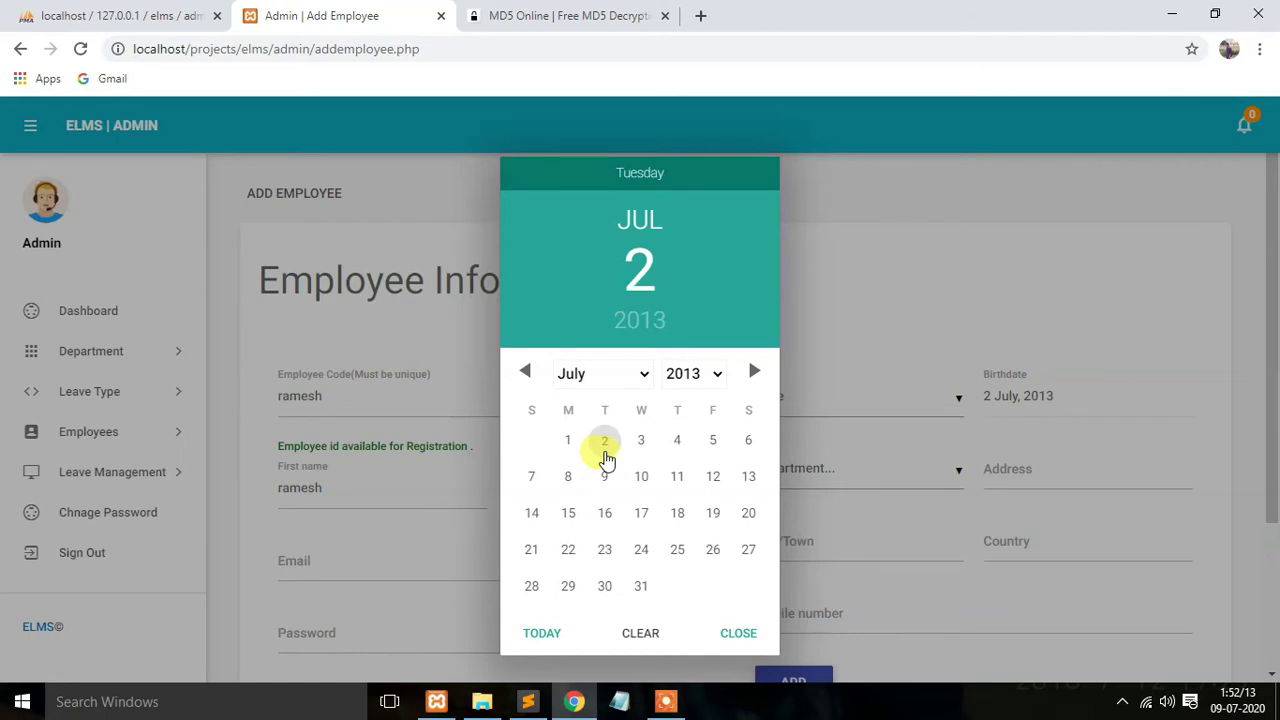
left_click(737, 638)
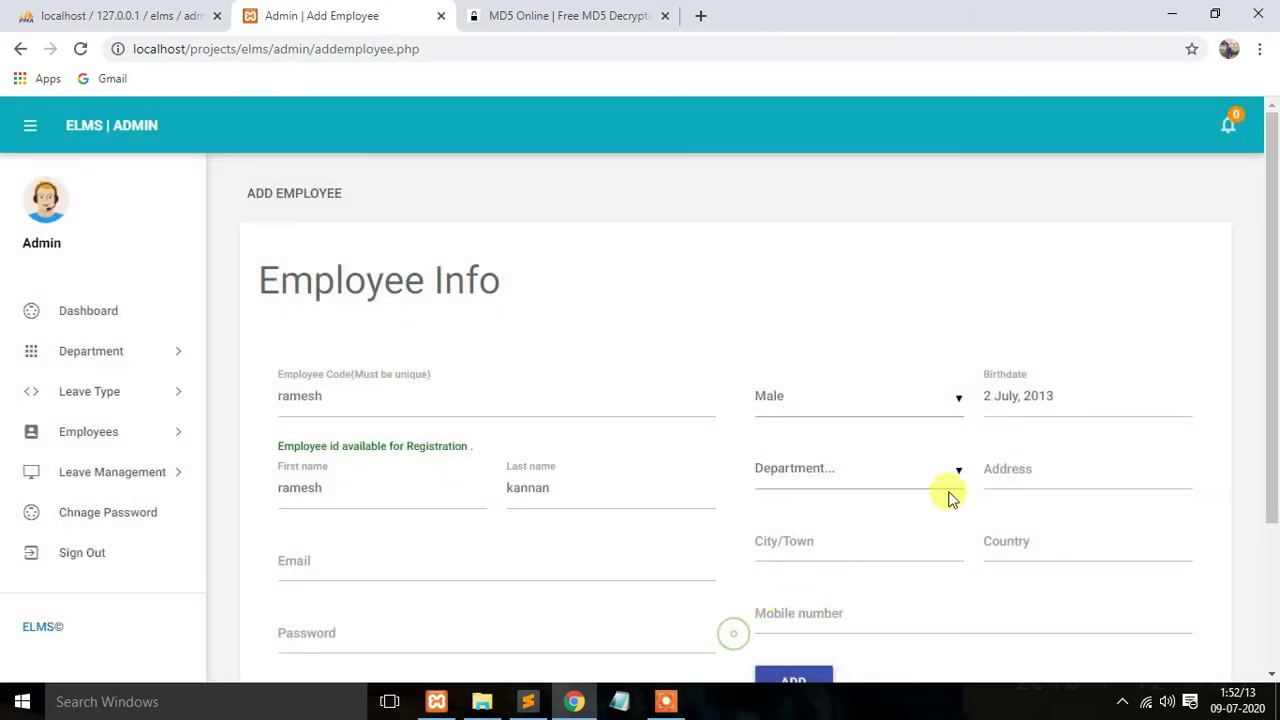
Step: Choose the quality testing software department and fill in address, email, city and country
scroll(563, 463, "down", 1)
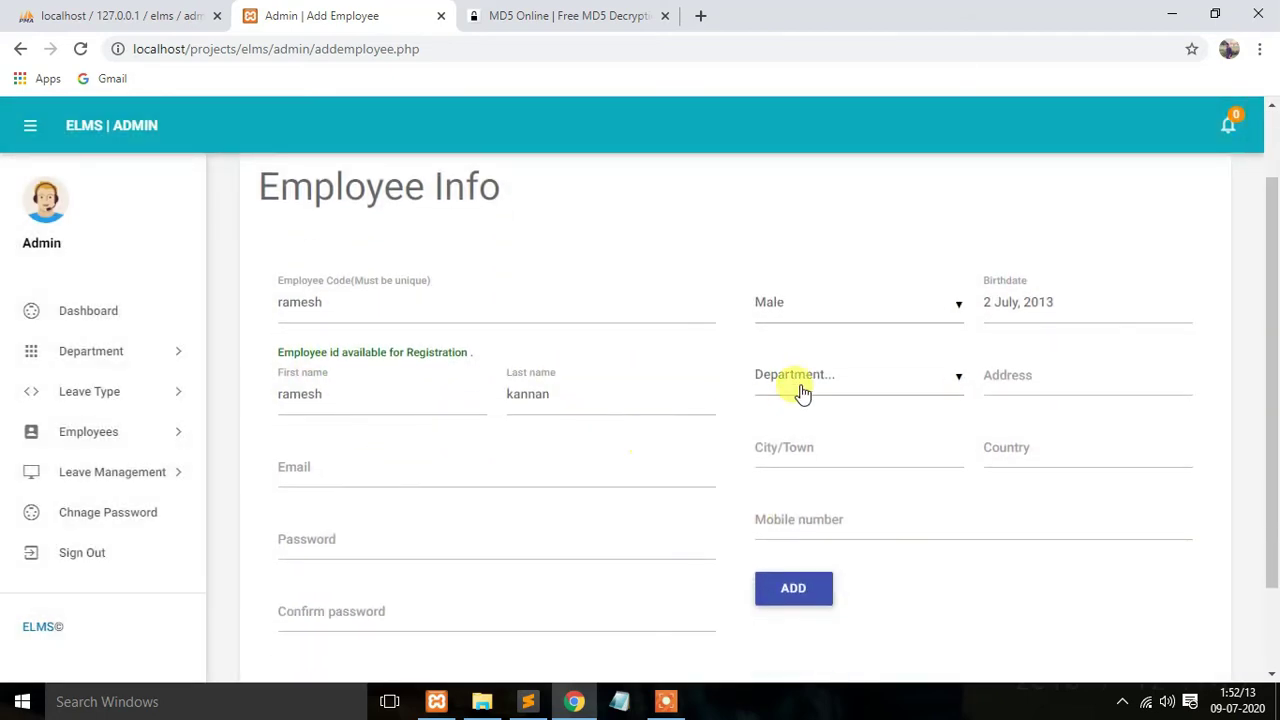
left_click(805, 385)
left_click(815, 512)
left_click(1000, 375)
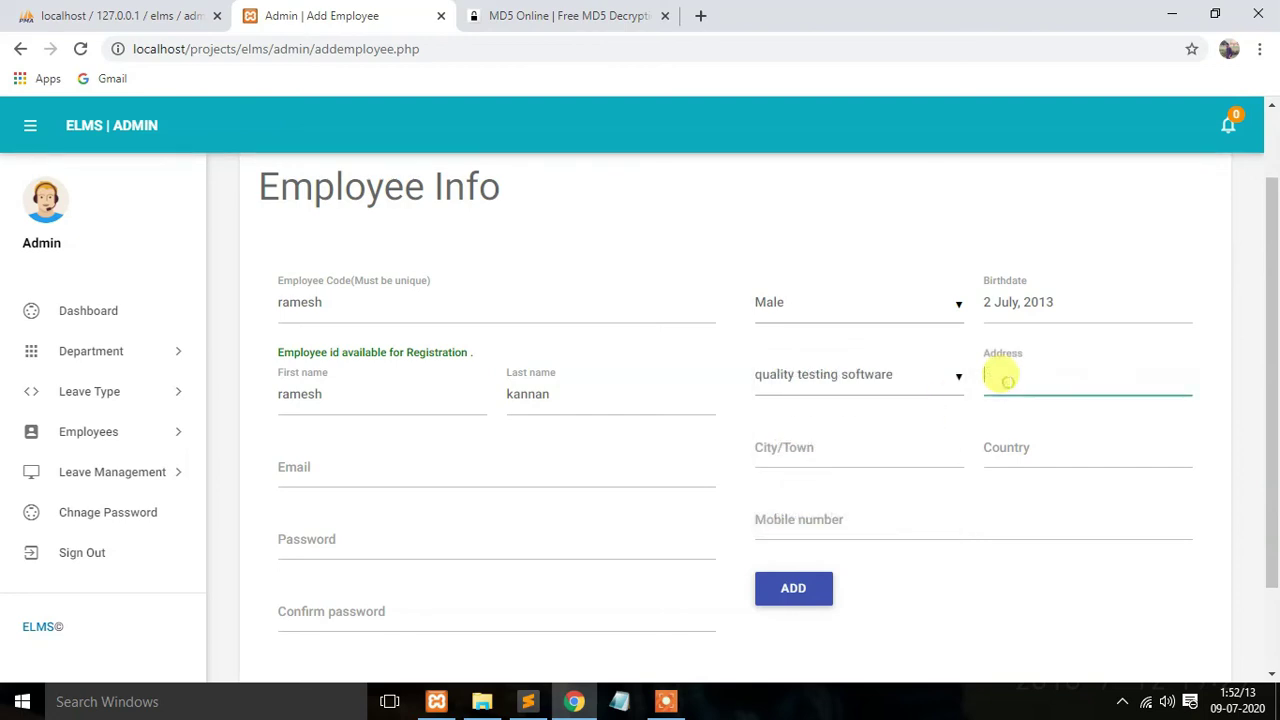
type("no ")
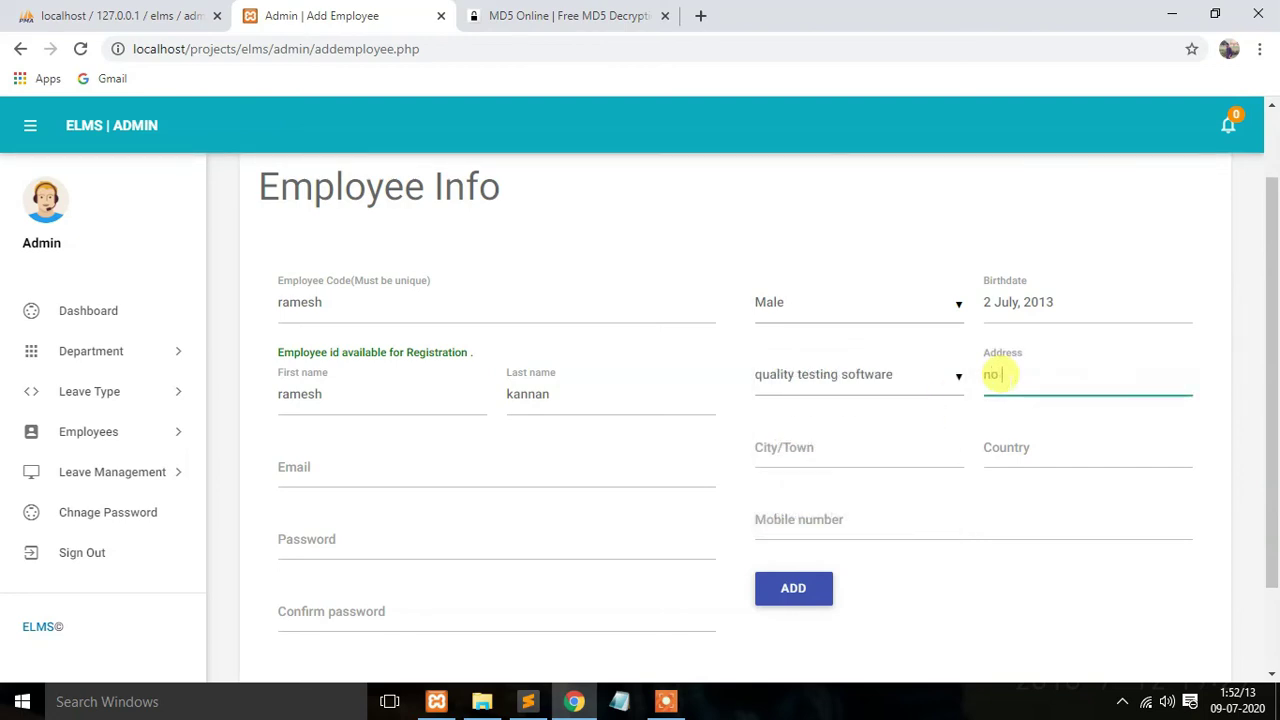
type("4 India")
left_click(481, 452)
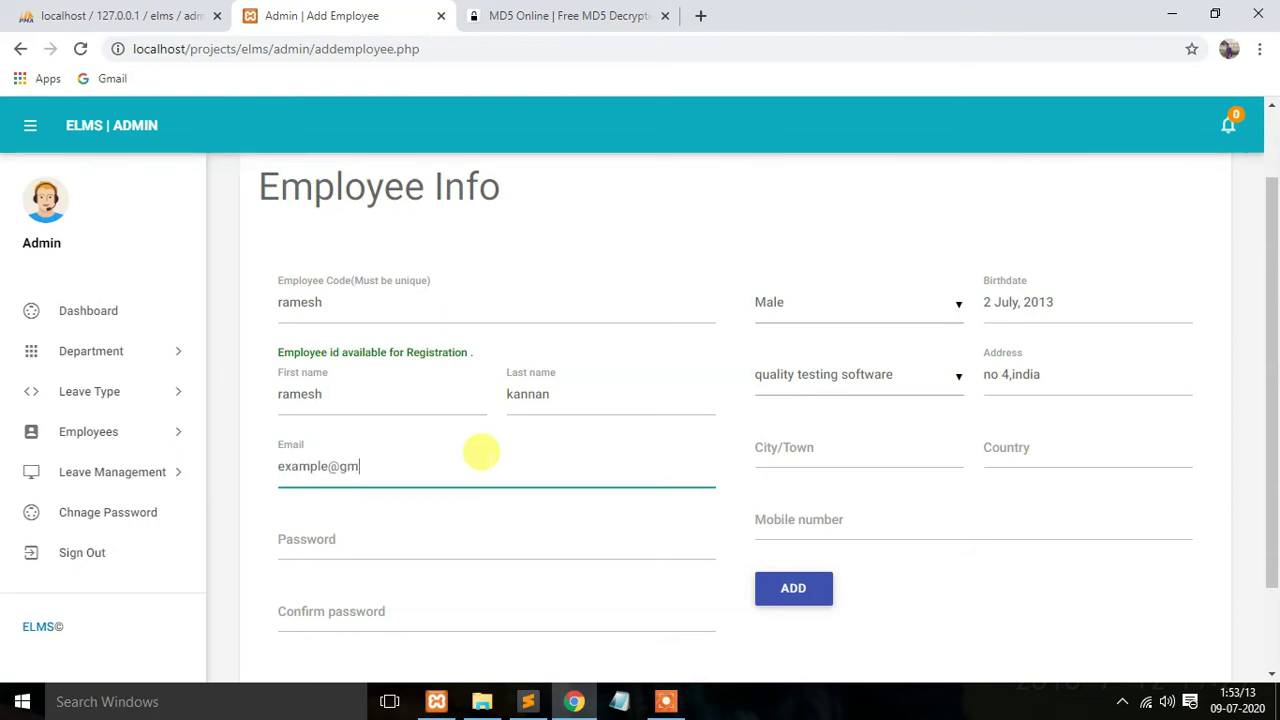
key("ctrl+a")
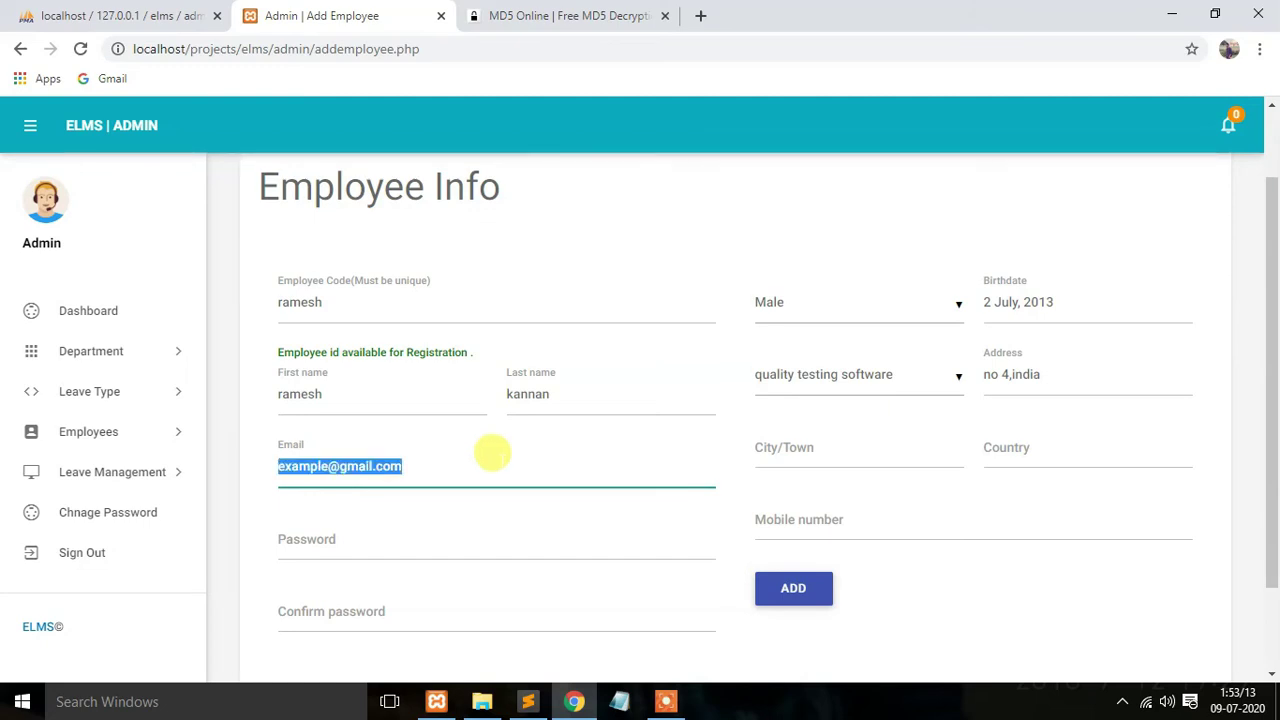
left_click(880, 448)
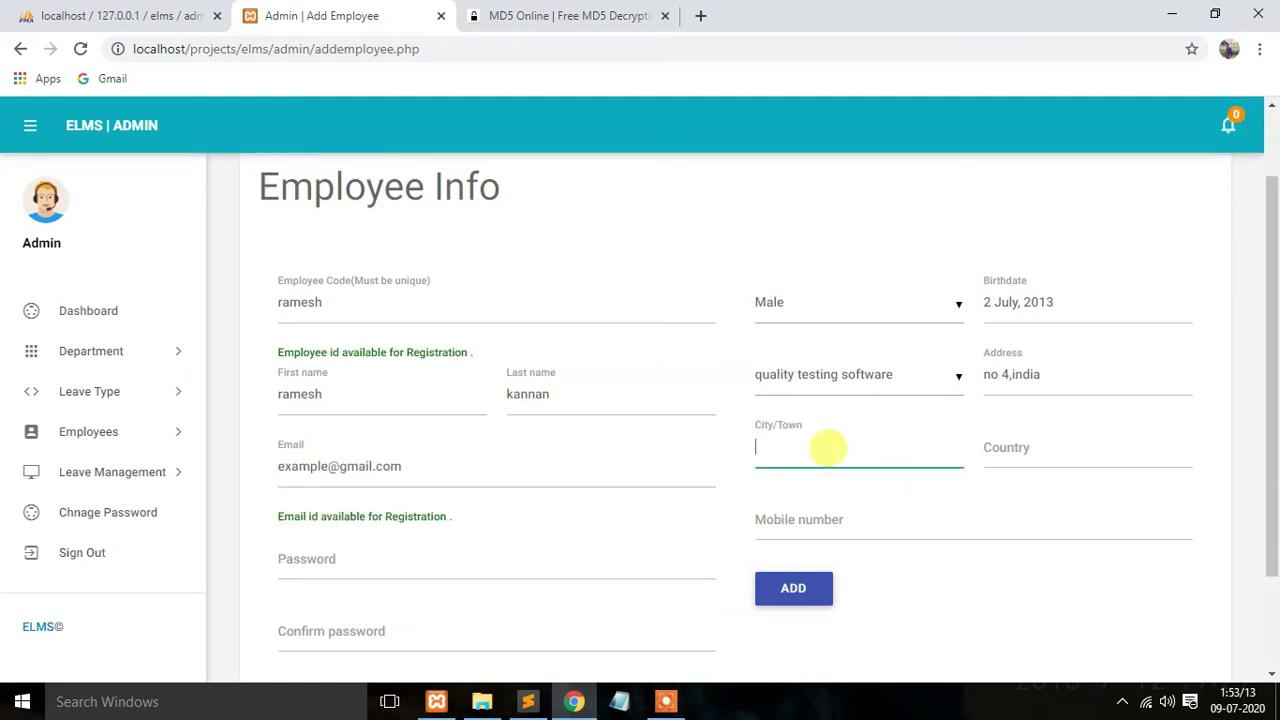
left_click(1058, 448)
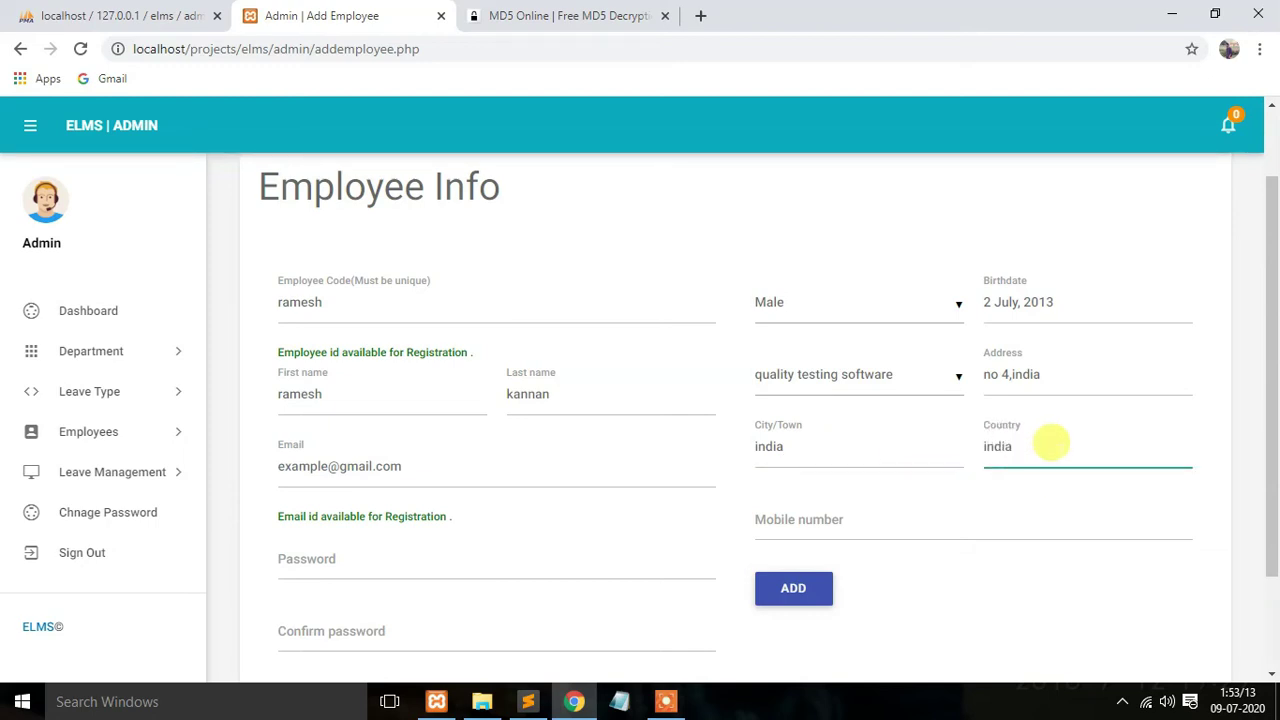
left_click(402, 550)
Step: Write a new employee password below the admin login details in Sublime Text and select it
scroll(380, 603, "down", 1)
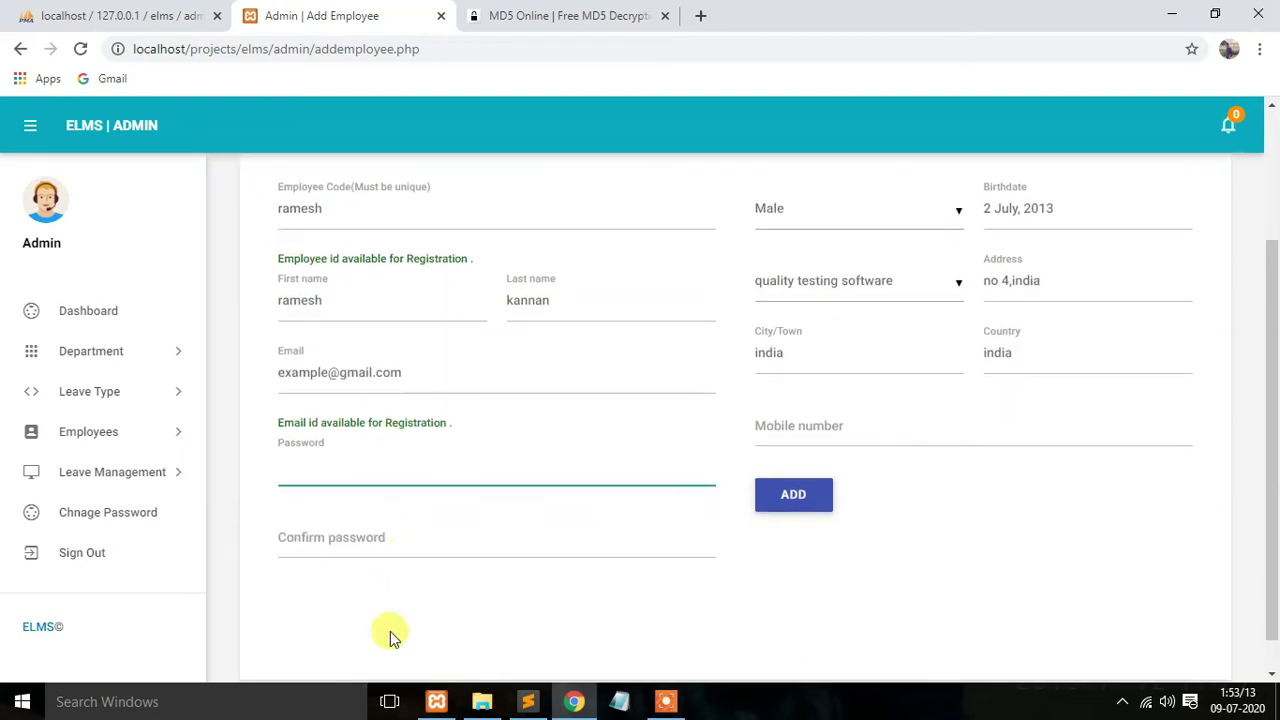
left_click(530, 697)
scroll(248, 500, "down", 2)
left_click(363, 335)
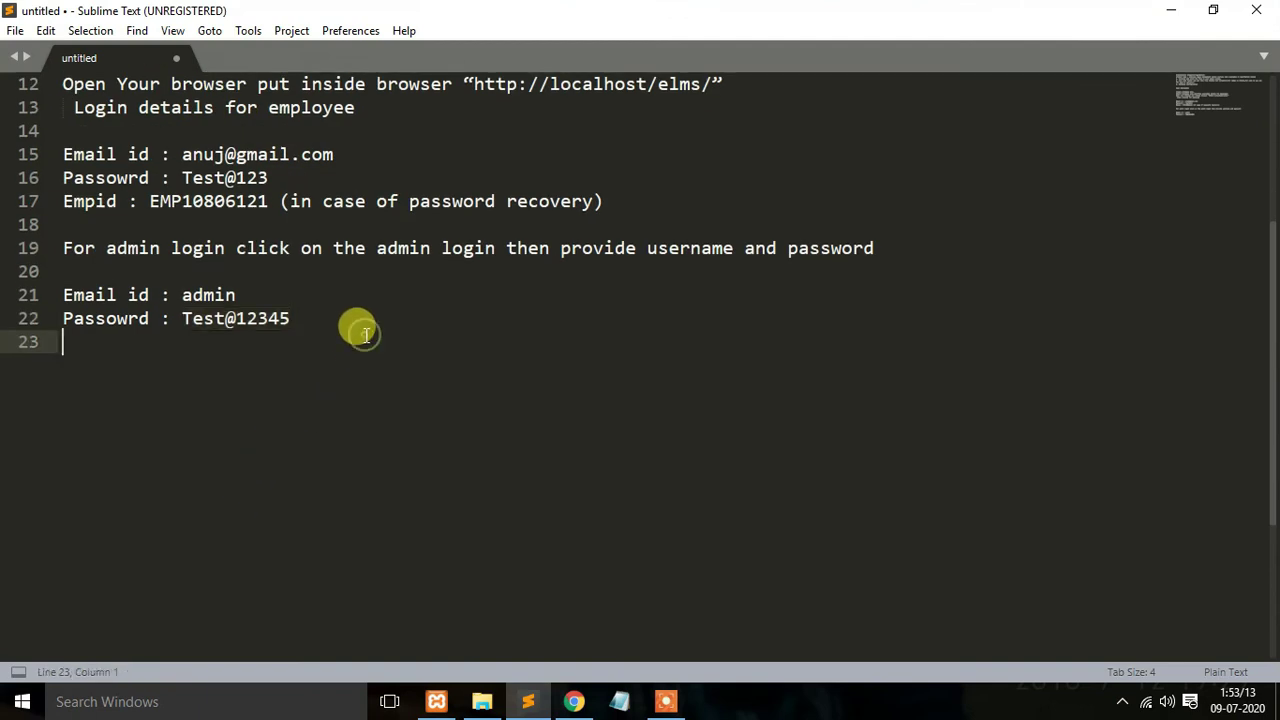
key("Return")
key("Return")
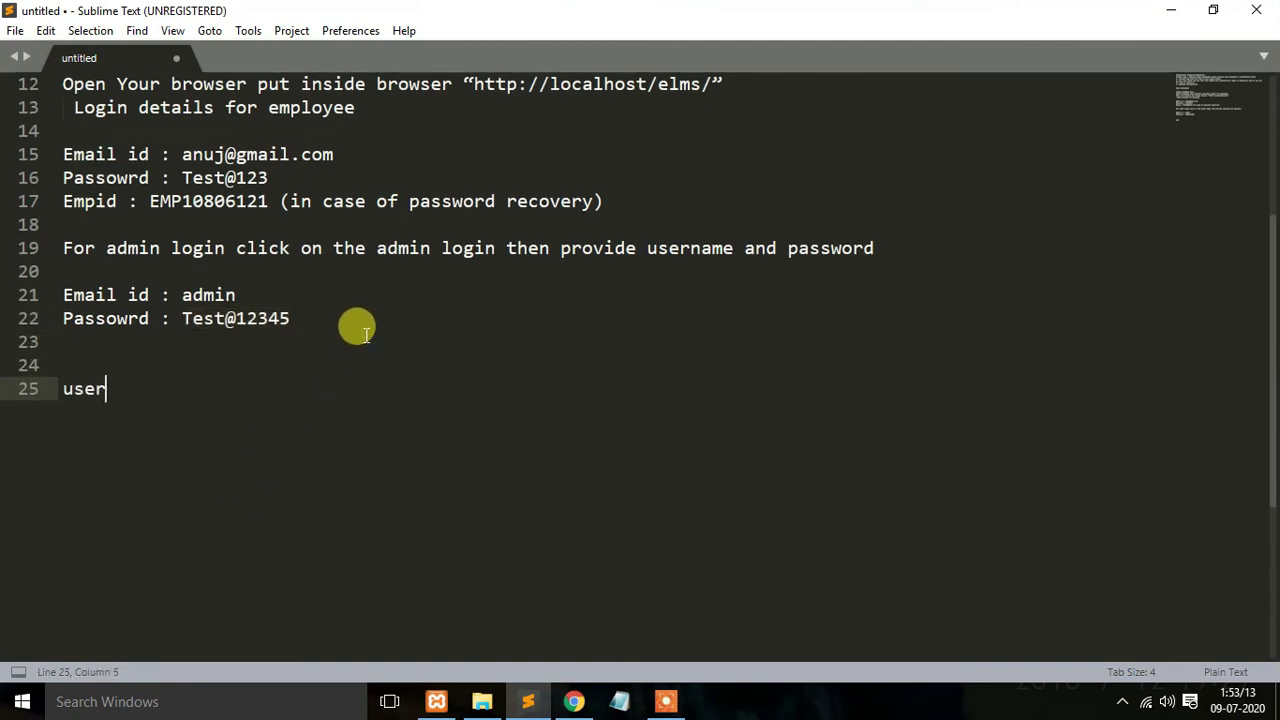
type("user@123")
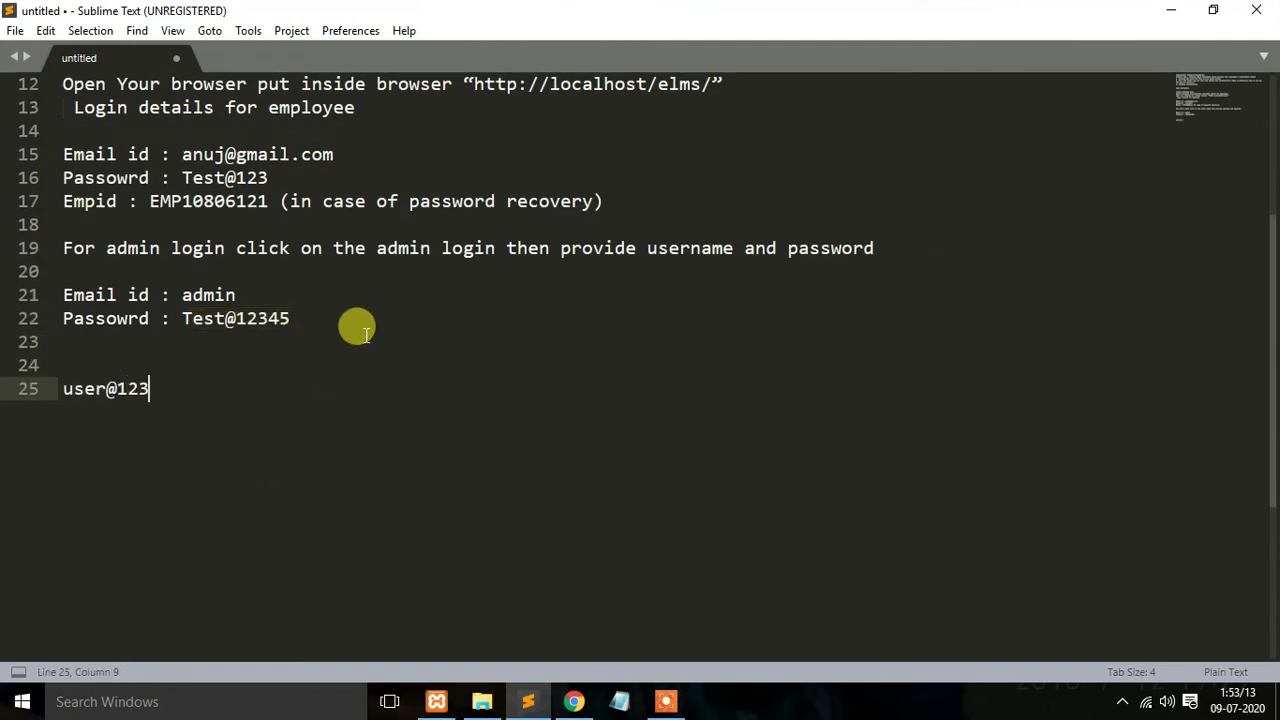
type("4")
left_click_drag(62, 388, 161, 388)
Step: Paste the copied password into the password fields, add the mobile number and save the employee
key("ctrl+c")
left_click(574, 701)
left_click(480, 527)
key("ctrl+v")
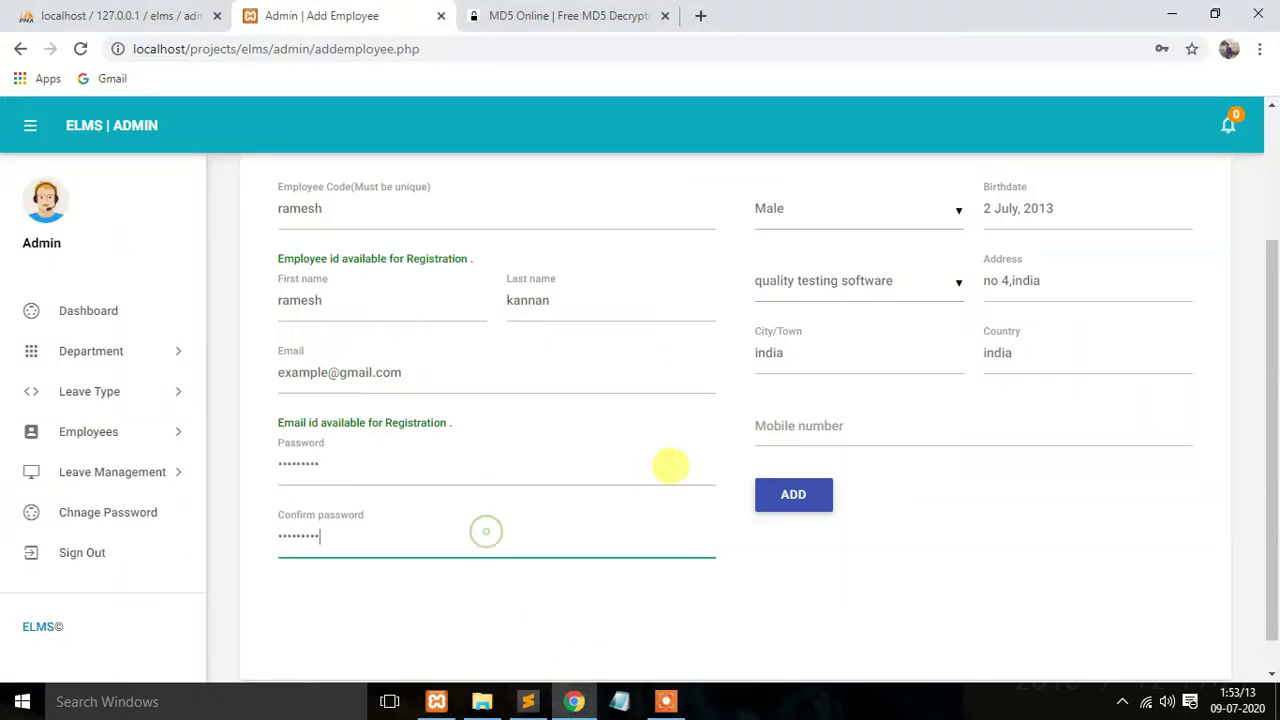
left_click(797, 420)
type("7896541230")
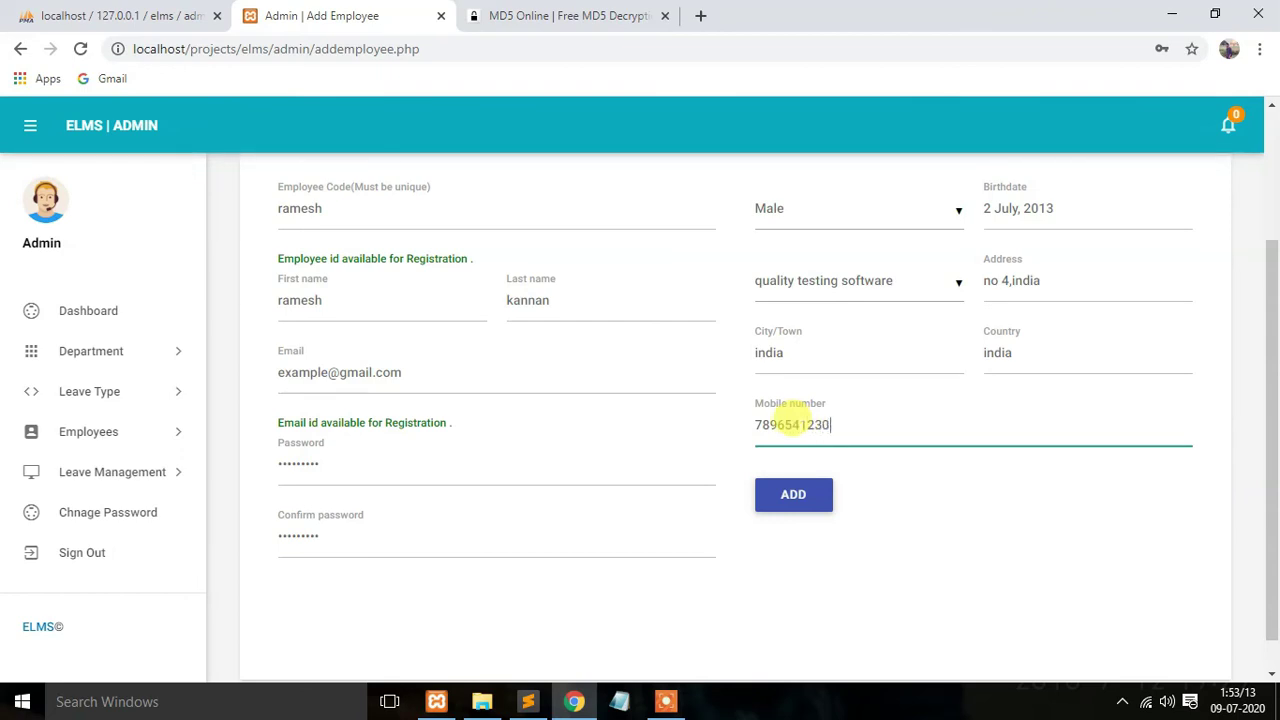
left_click(793, 500)
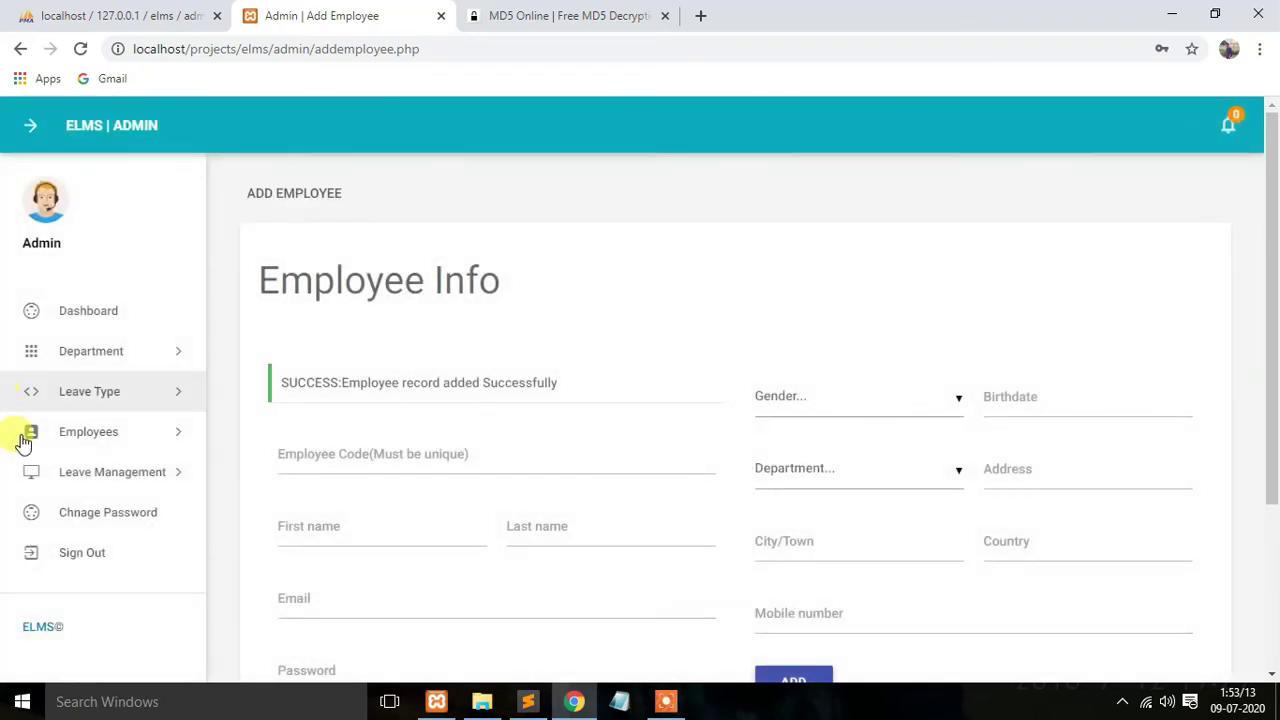
Step: Review the leave types and the employee list, where the new employee shows as active
scroll(10, 405, "down", 2)
left_click_drag(342, 195, 558, 195)
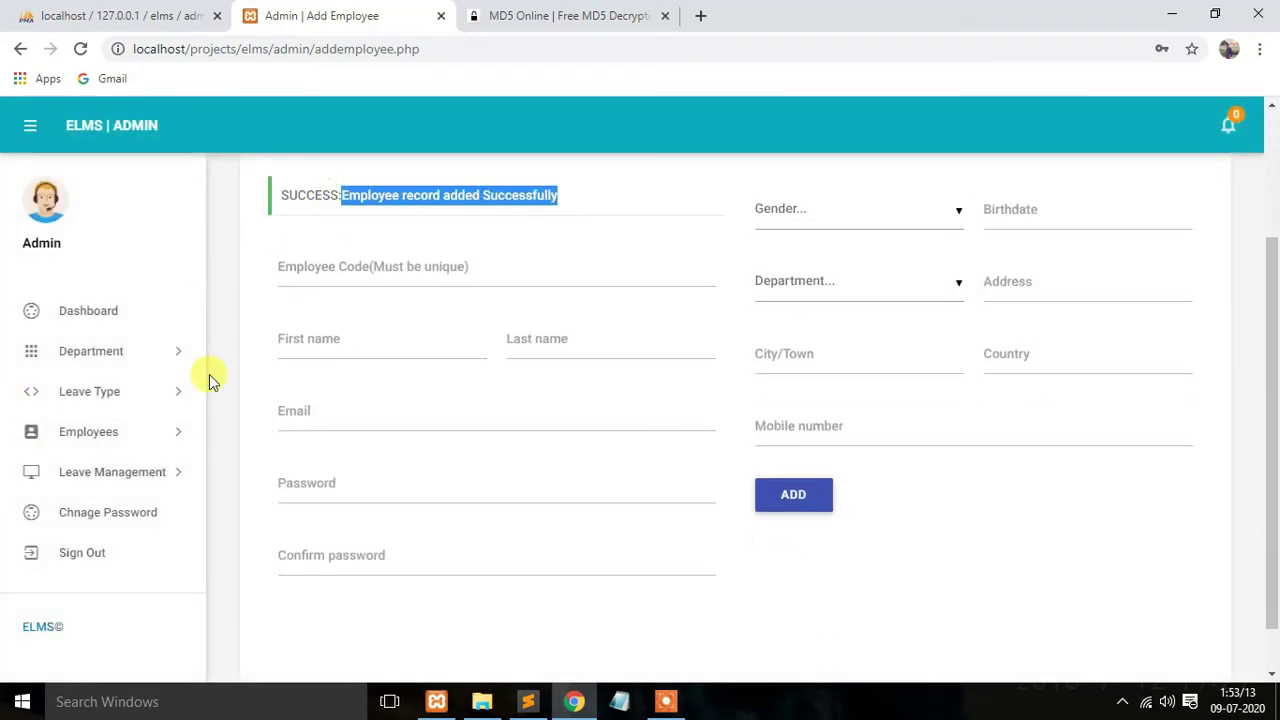
left_click(89, 391)
left_click(114, 462)
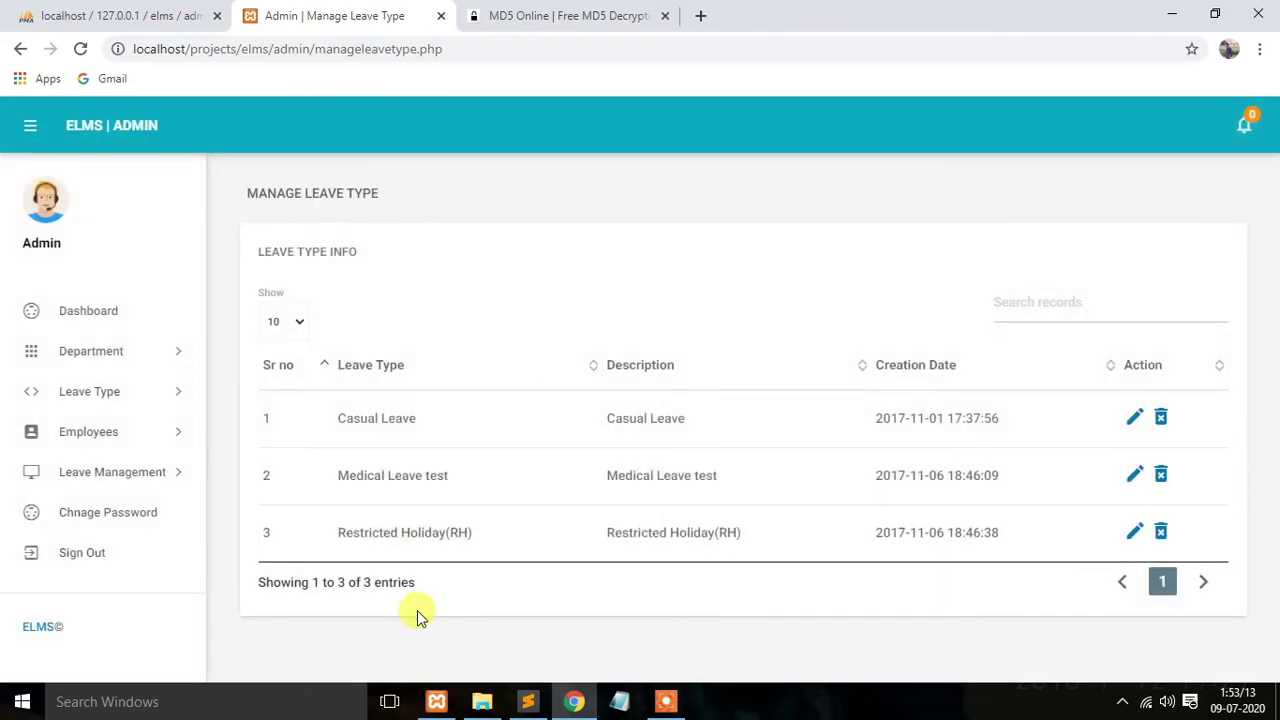
left_click(80, 471)
left_click(90, 433)
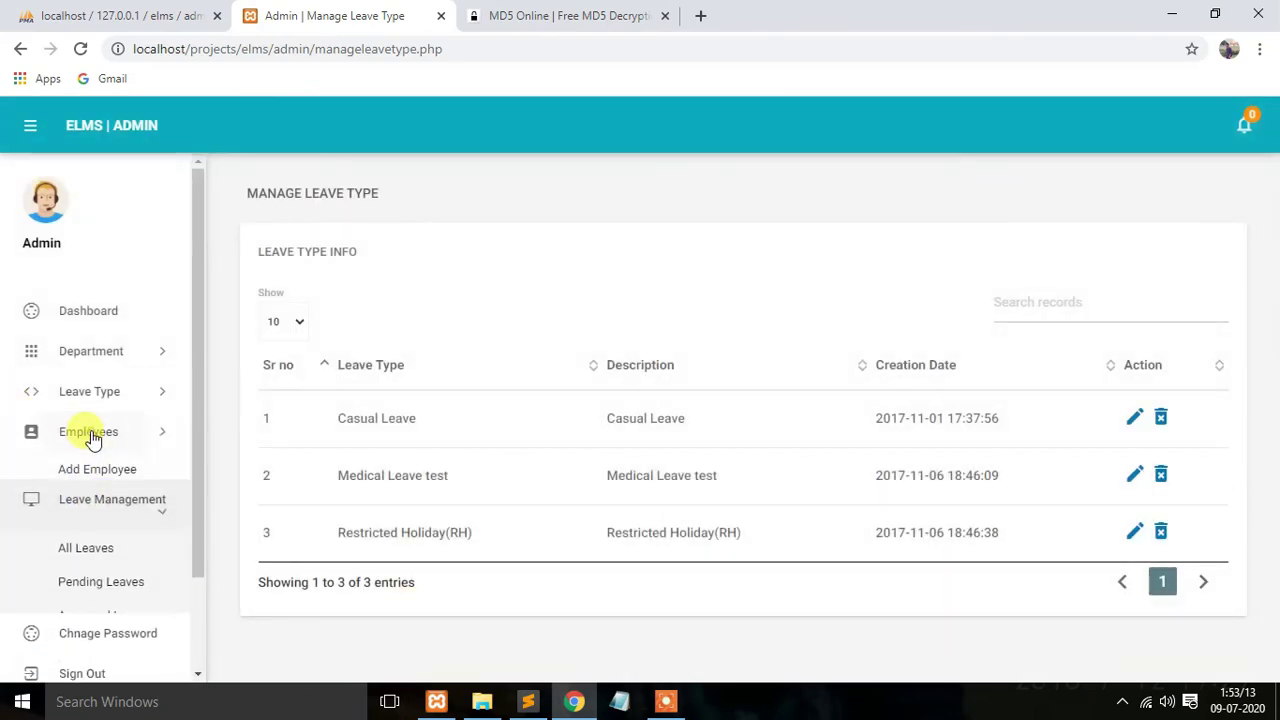
left_click(88, 504)
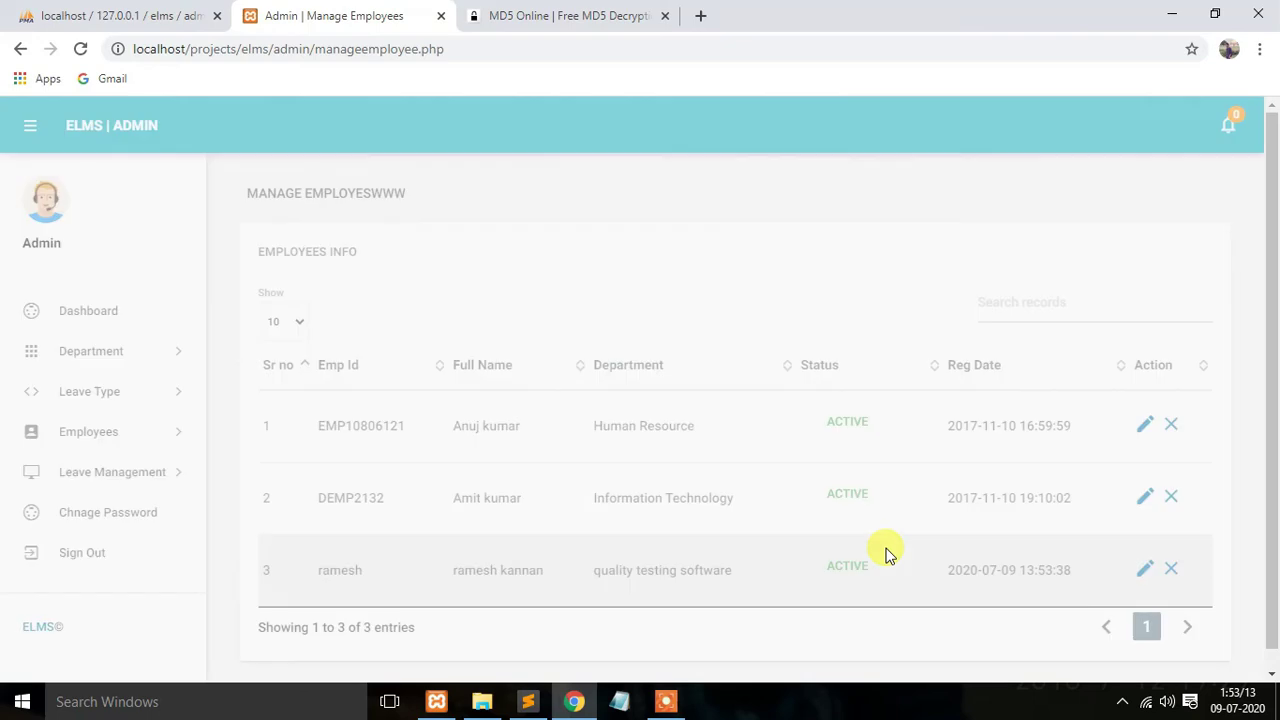
scroll(600, 560, "down", 1)
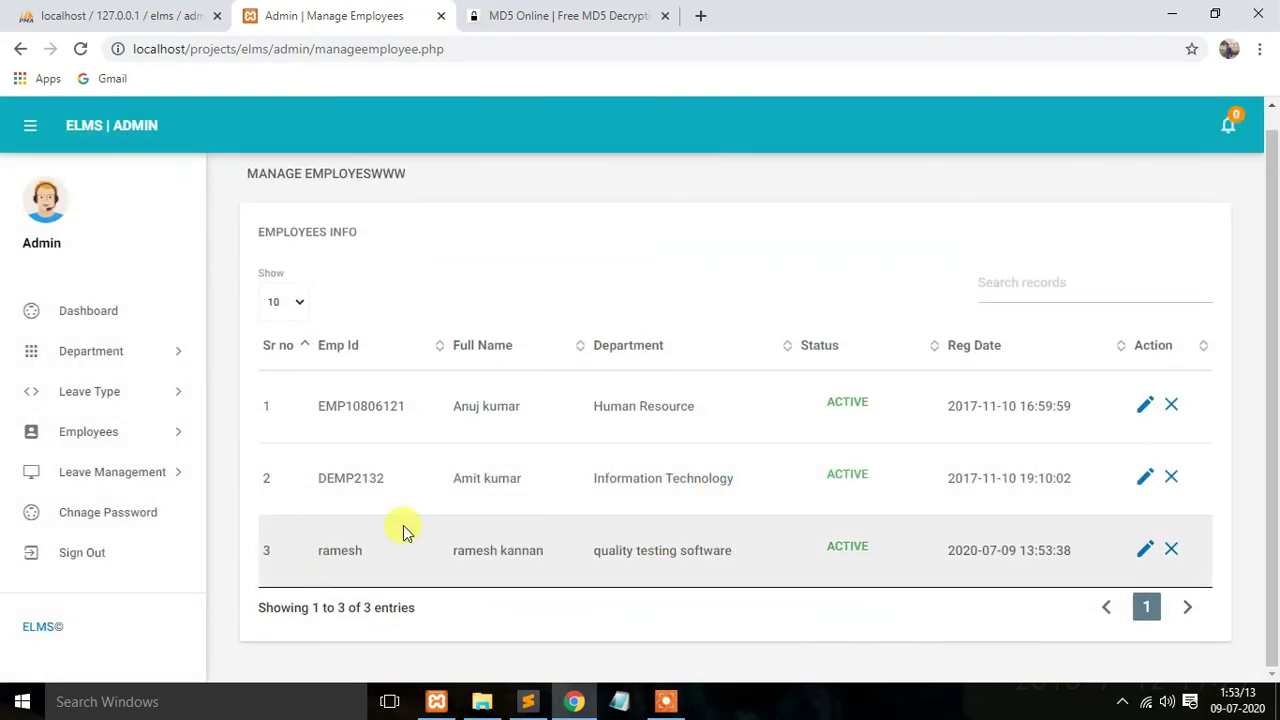
left_click(138, 476)
Step: Approve the waiting medical leave request with remark 'sedfds', then sign out of admin
left_click(143, 526)
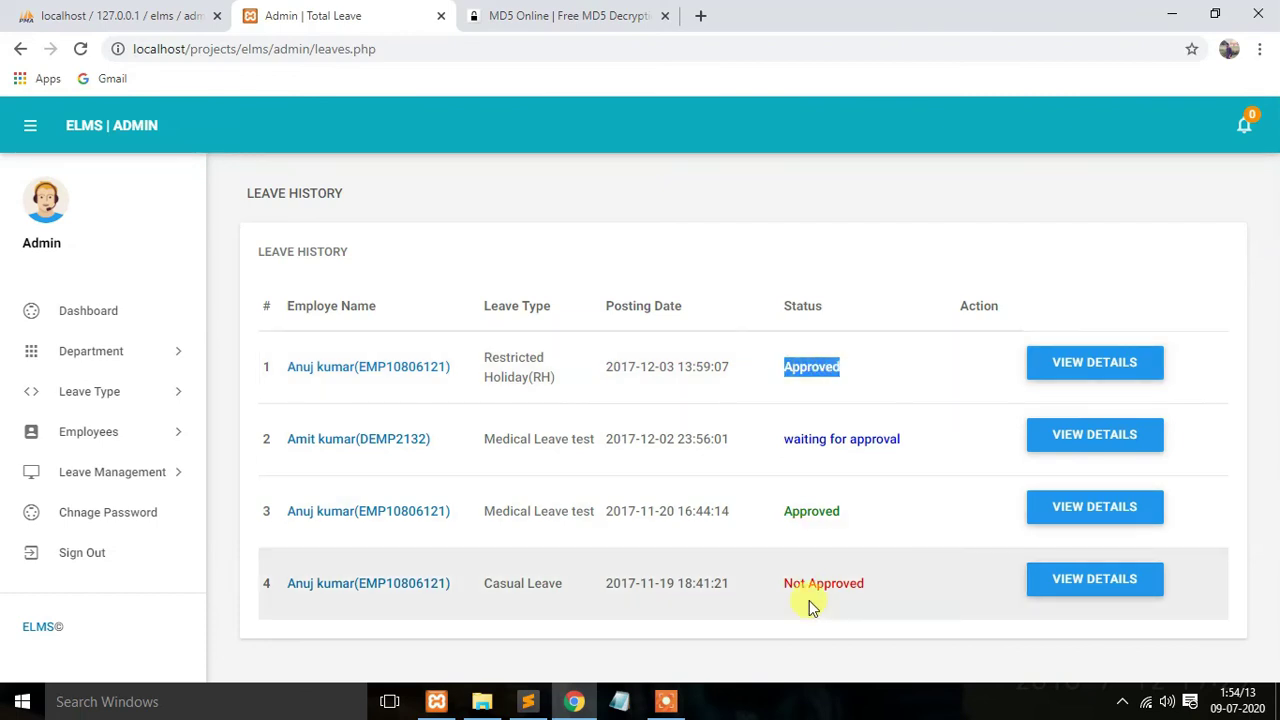
left_click(1089, 437)
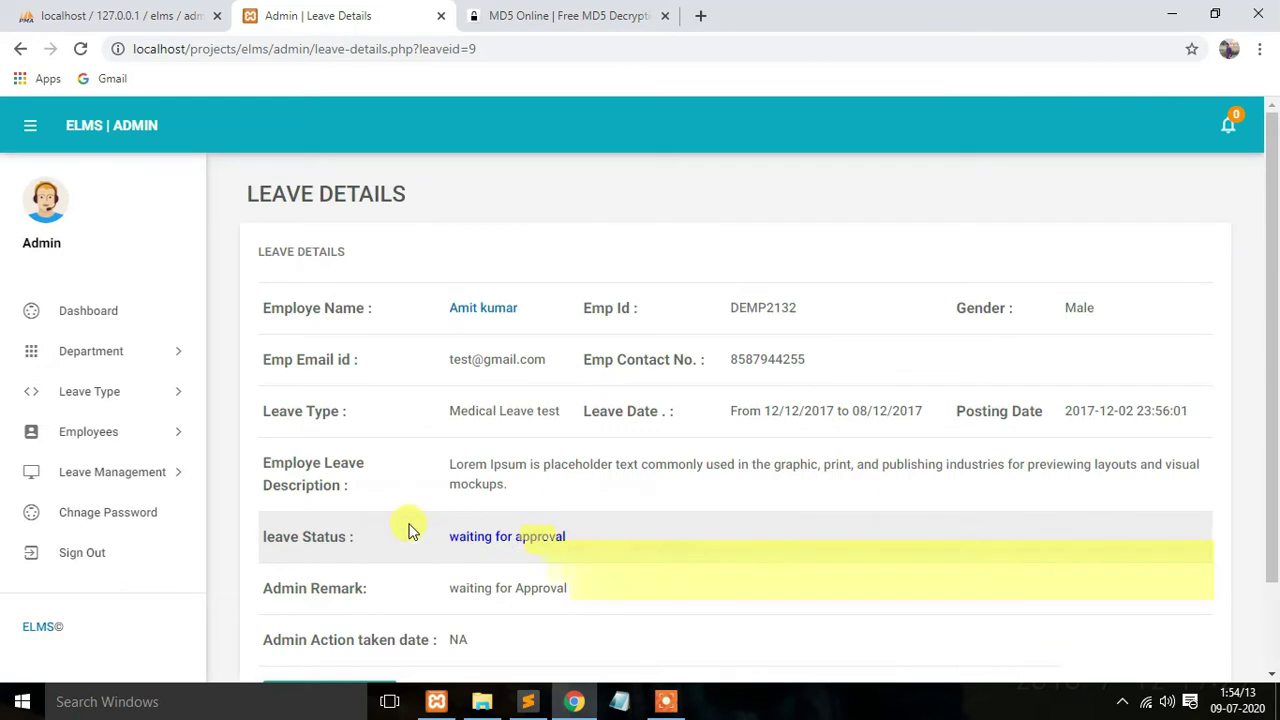
scroll(420, 540, "down", 1)
left_click(378, 590)
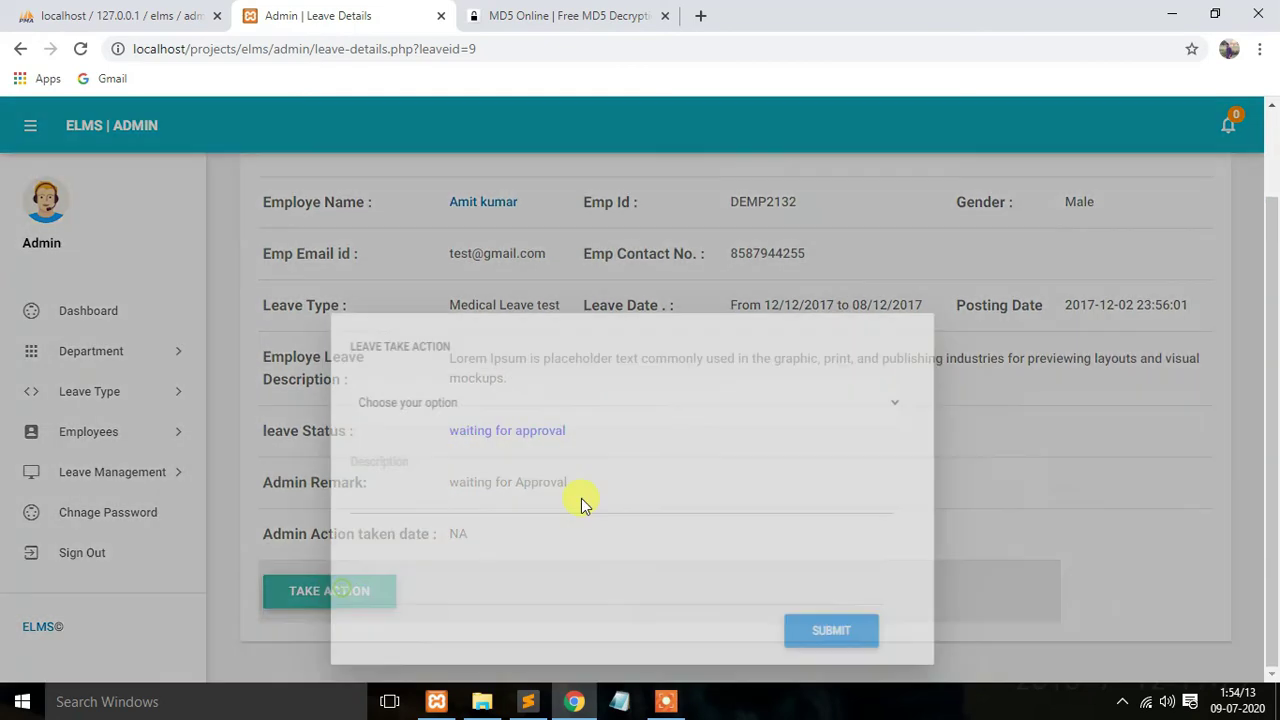
left_click(562, 250)
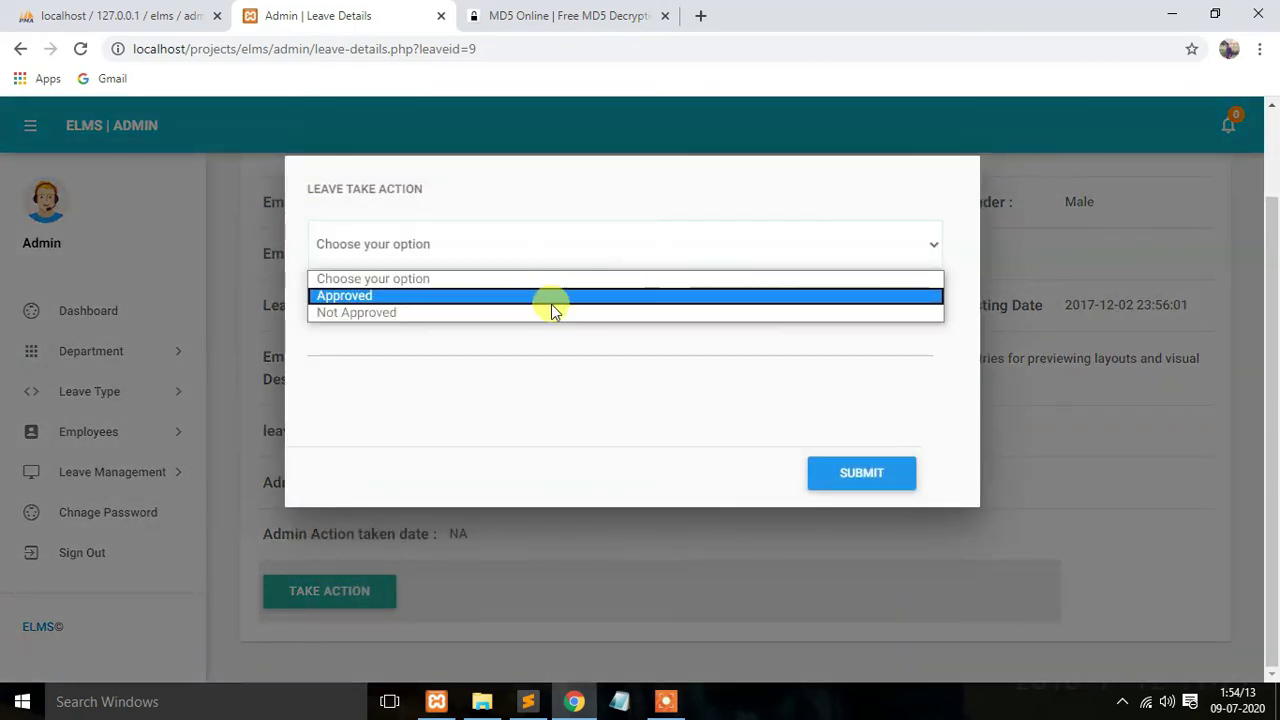
left_click(552, 297)
left_click(840, 476)
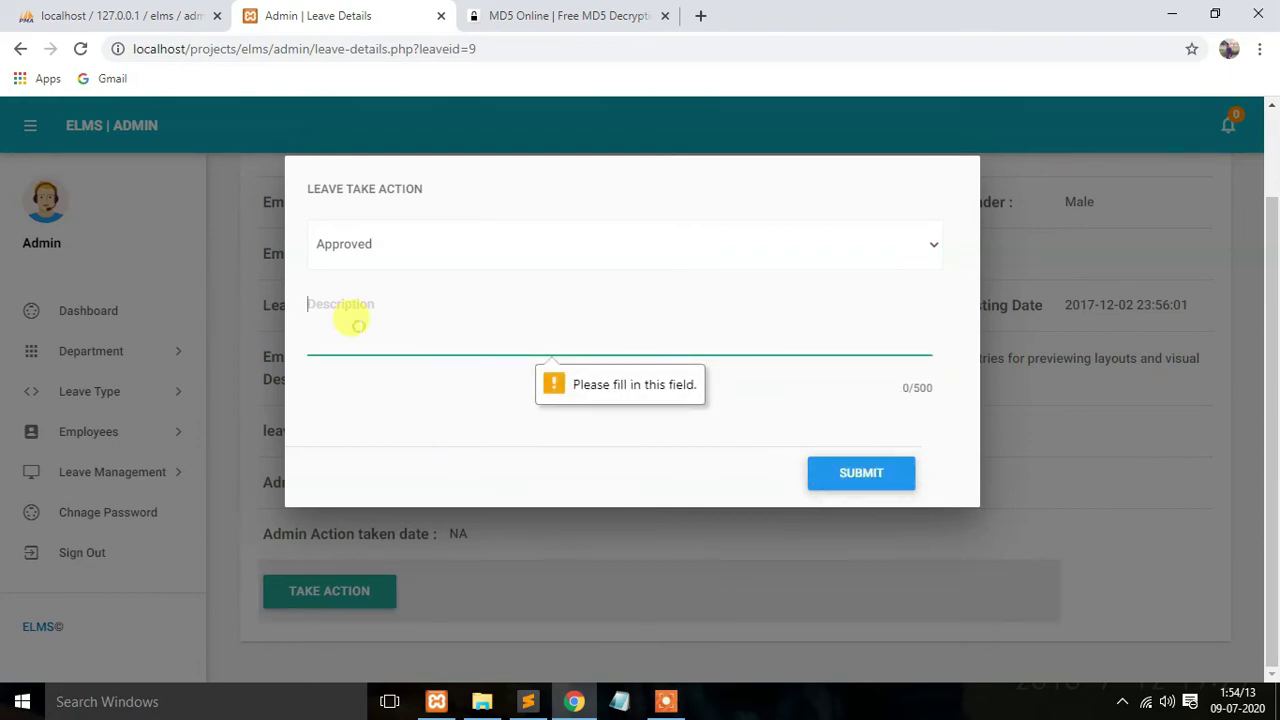
type("sedfds")
left_click(862, 475)
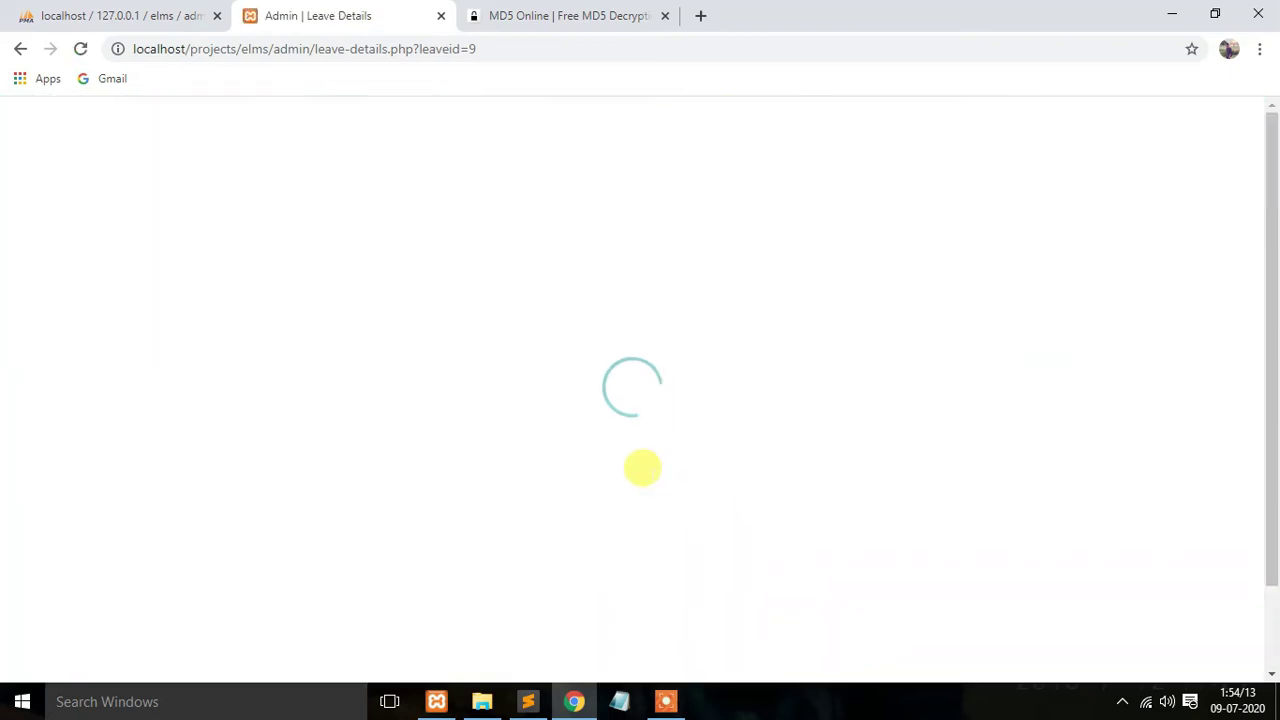
scroll(446, 437, "down", 1)
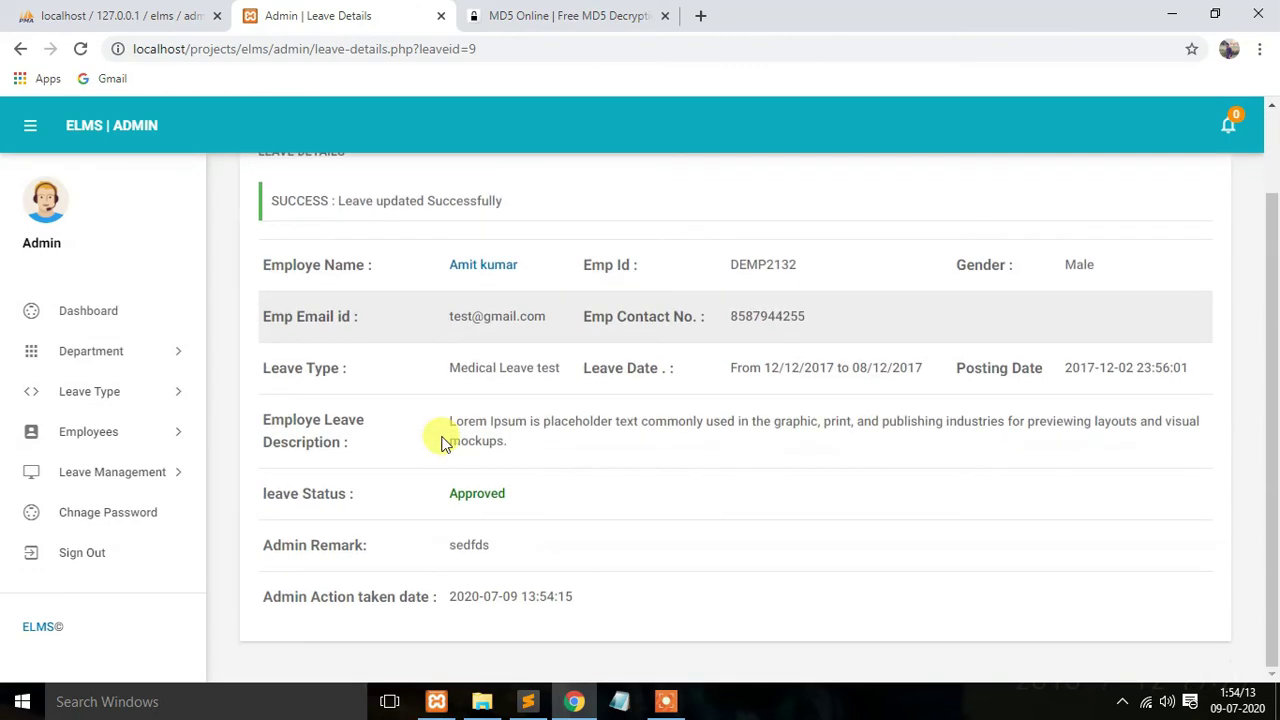
left_click(105, 553)
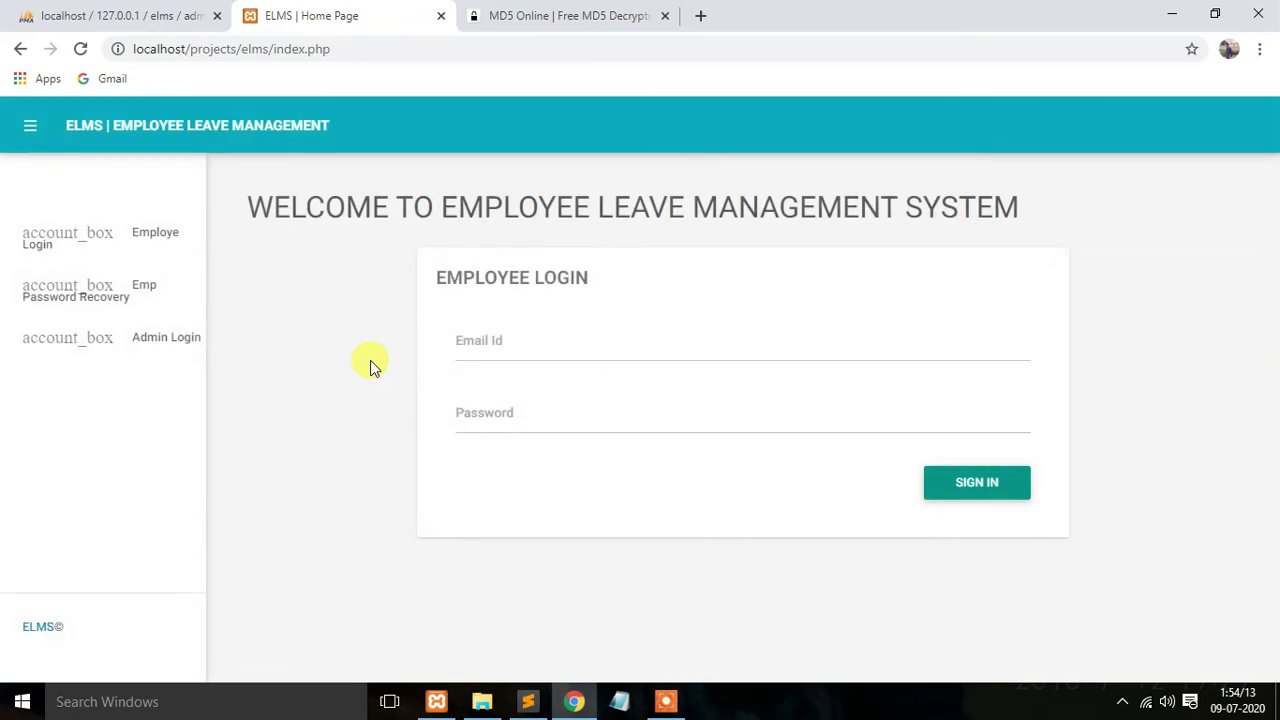
Step: Copy the third employee's EmailId from phpMyAdmin's tblemployees into the ELMS login email field
left_click(108, 240)
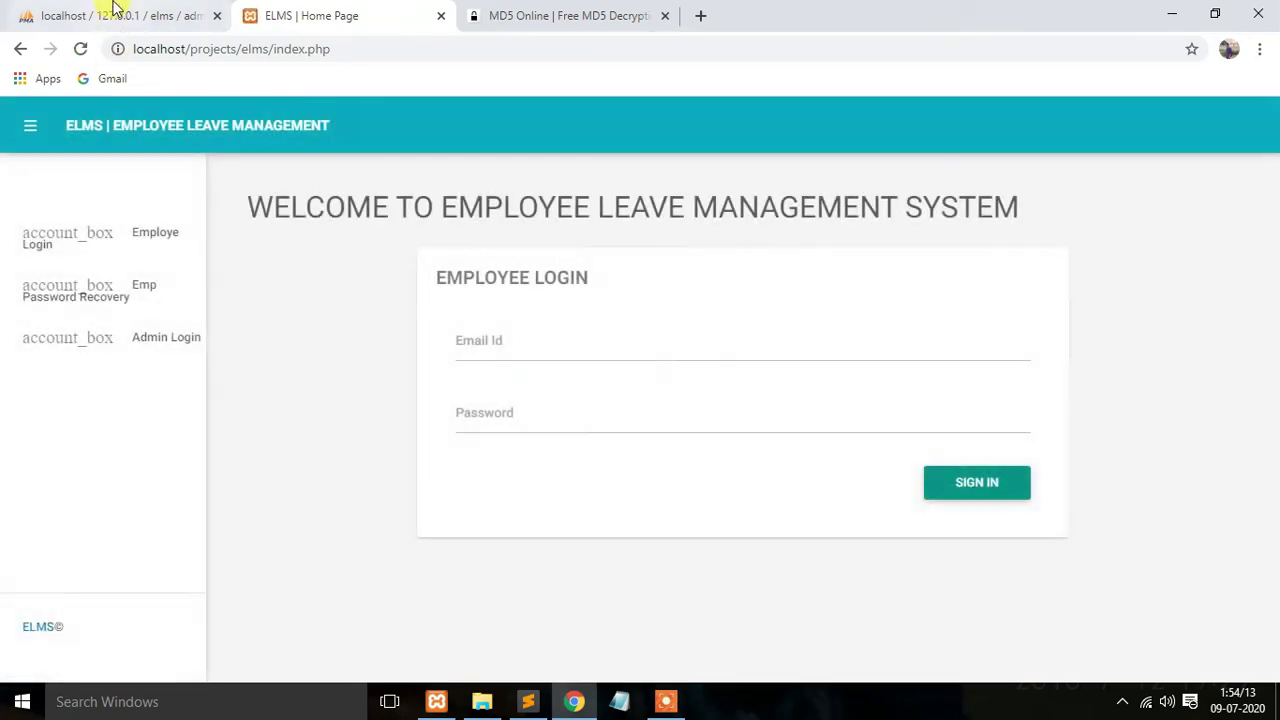
left_click(115, 12)
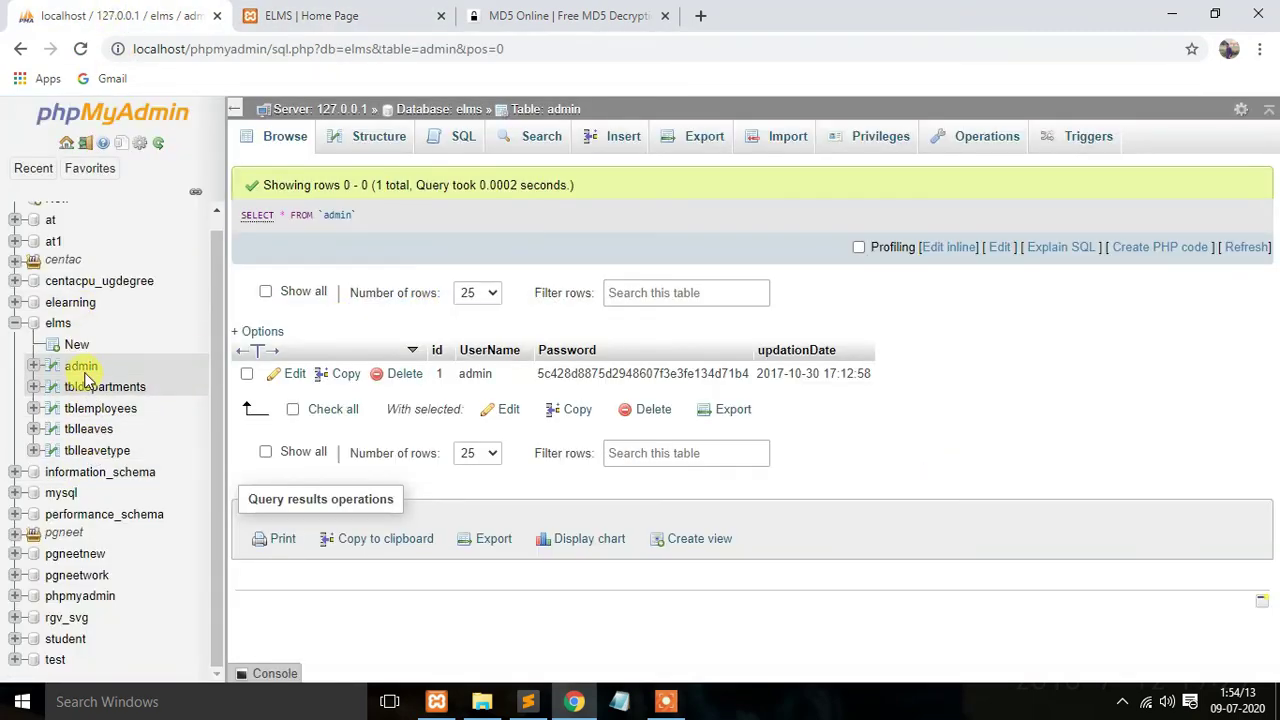
left_click(92, 410)
scroll(672, 449, "down", 1)
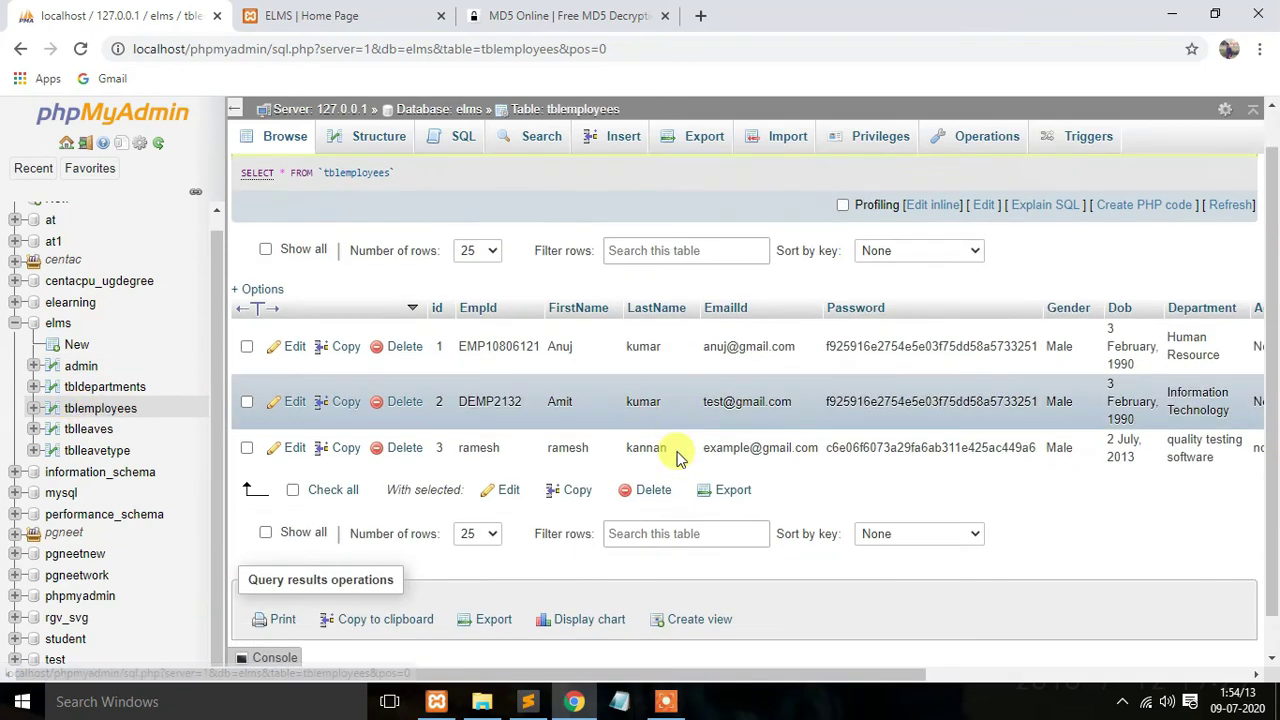
double_click(725, 404)
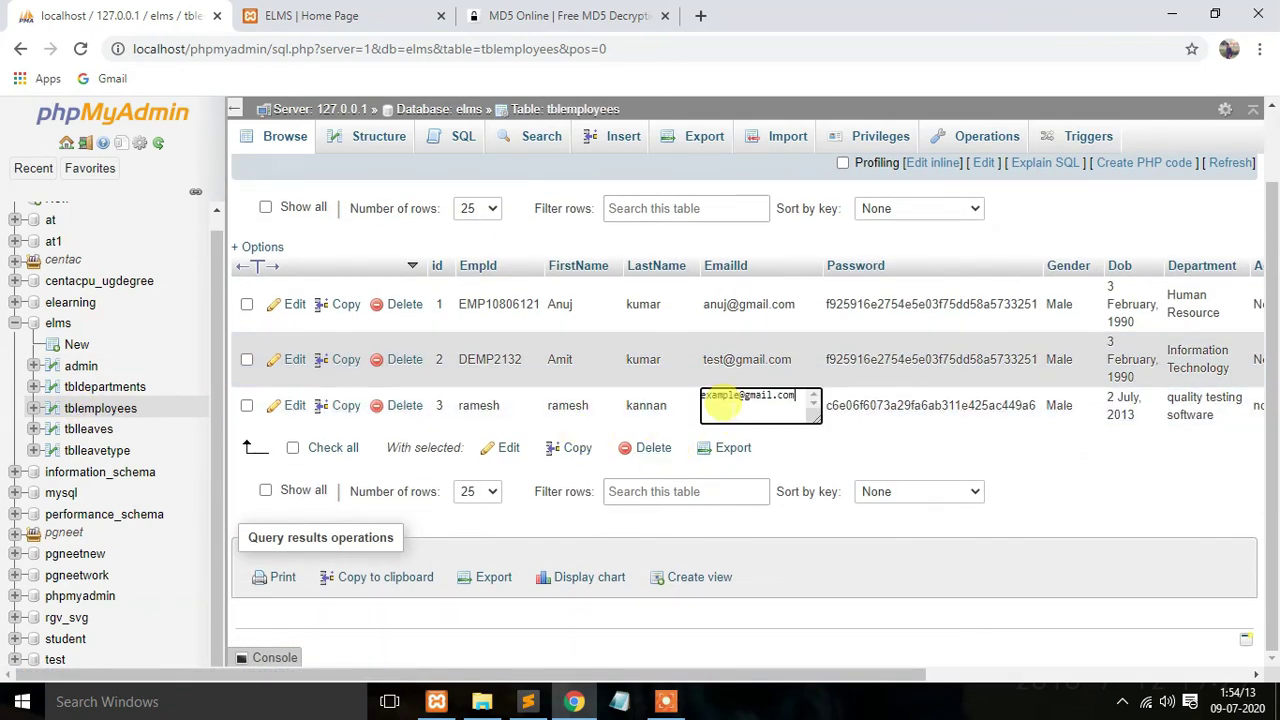
left_click(1029, 467)
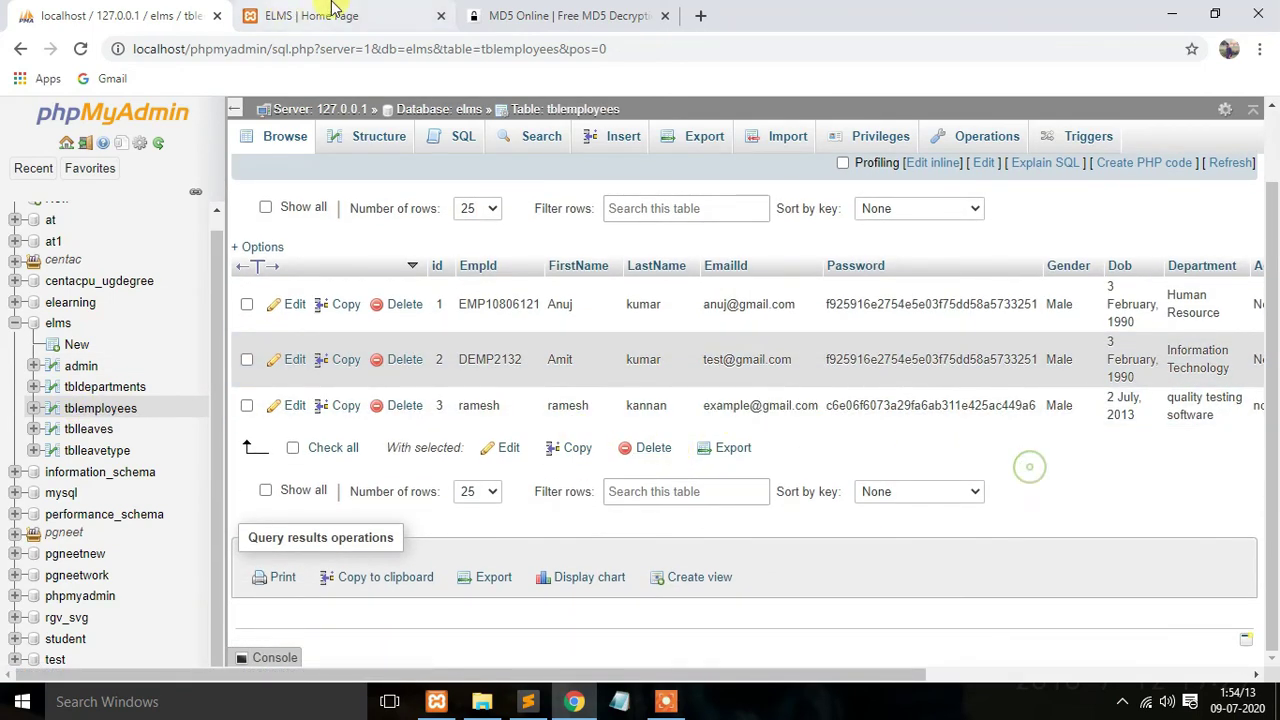
left_click(310, 15)
left_click(535, 328)
key("ctrl+v")
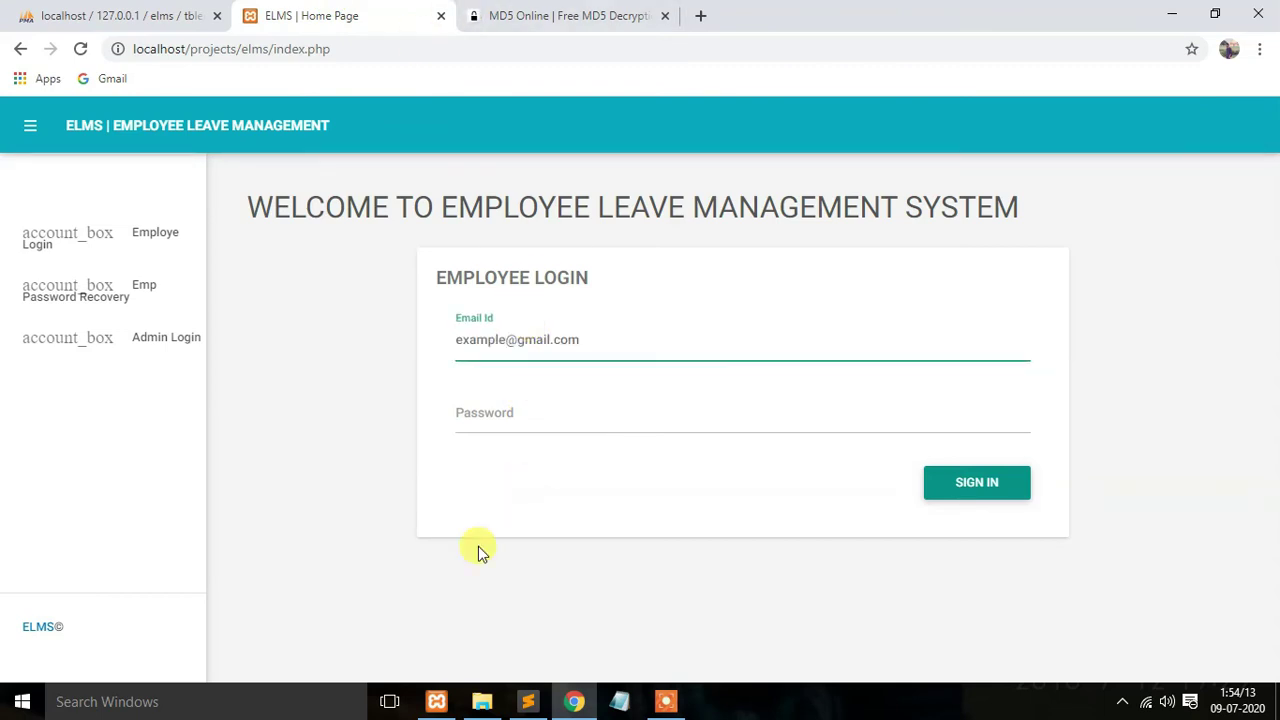
Step: Sign in as the new employee using the password copied from the notes
left_click(527, 701)
key("ctrl+c")
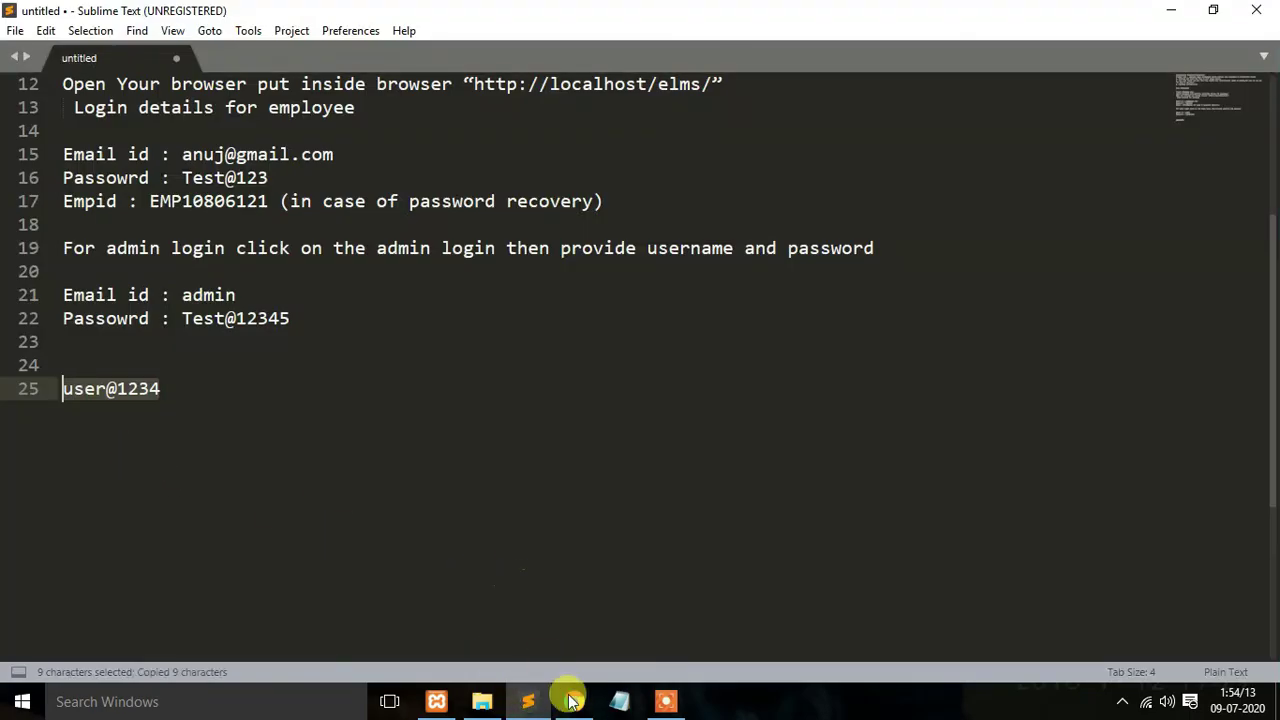
left_click(571, 699)
left_click(537, 411)
key("ctrl+v")
left_click(977, 484)
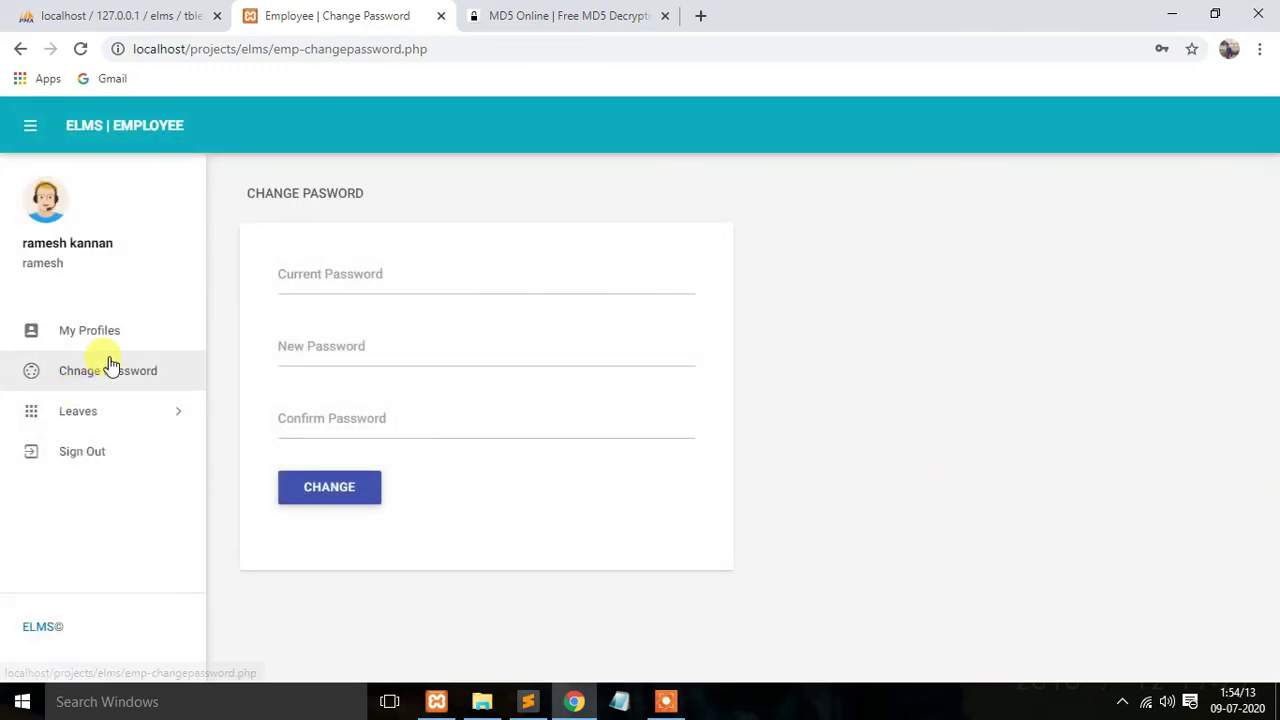
Step: Open the Apply Leave form from the Leaves menu
left_click(109, 368)
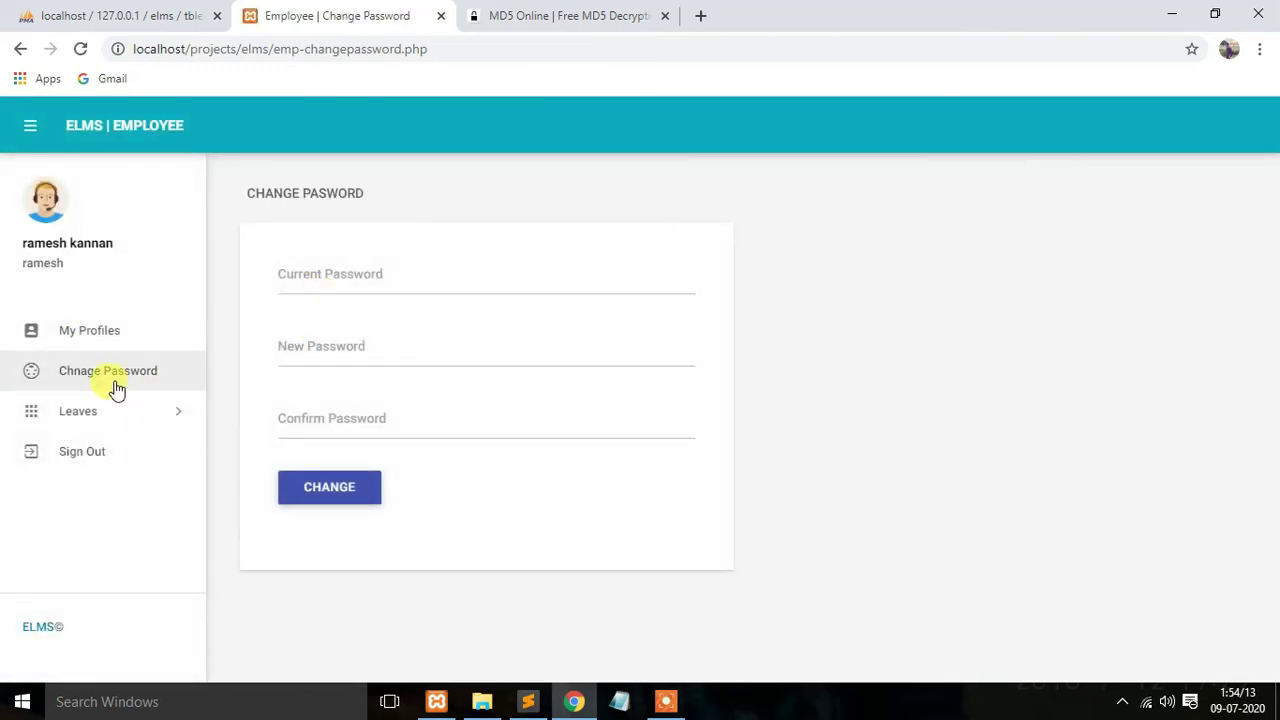
left_click(114, 410)
left_click(120, 455)
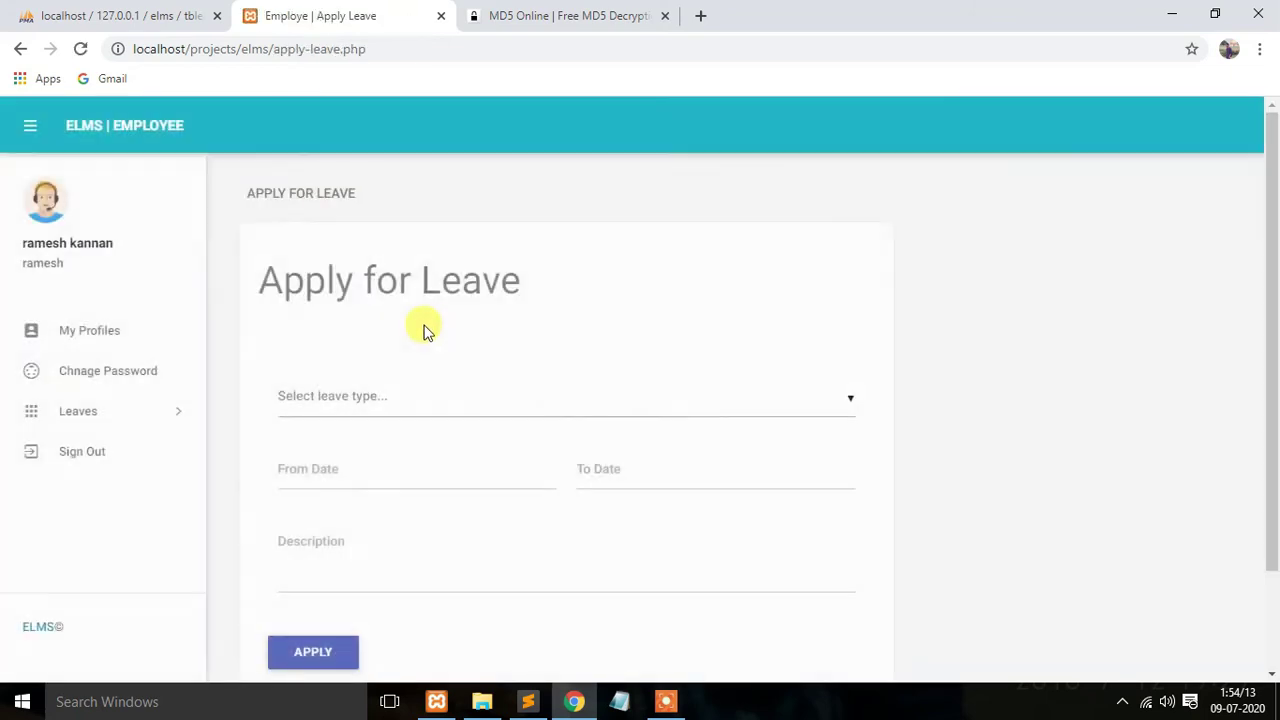
Step: Apply for Casual Leave from 09/07/2020 to 10/07/2020 with description 'dsfdsf'
left_click(411, 393)
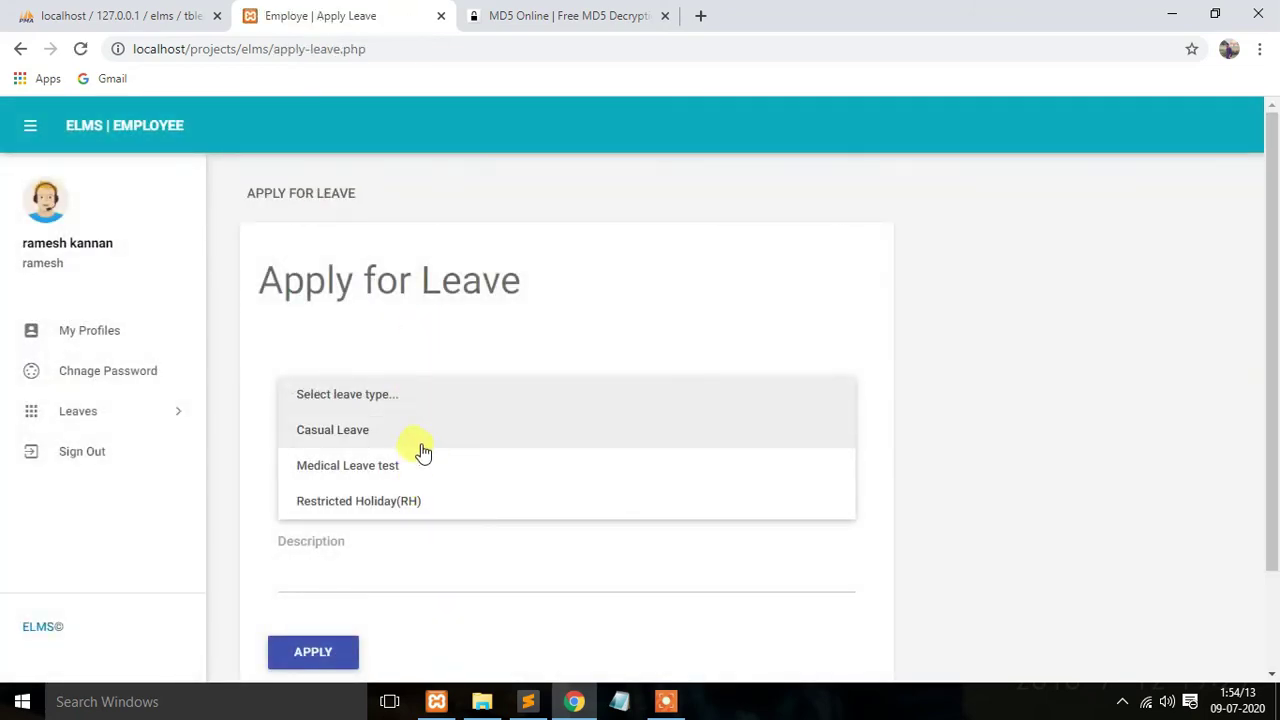
left_click(418, 436)
left_click(357, 462)
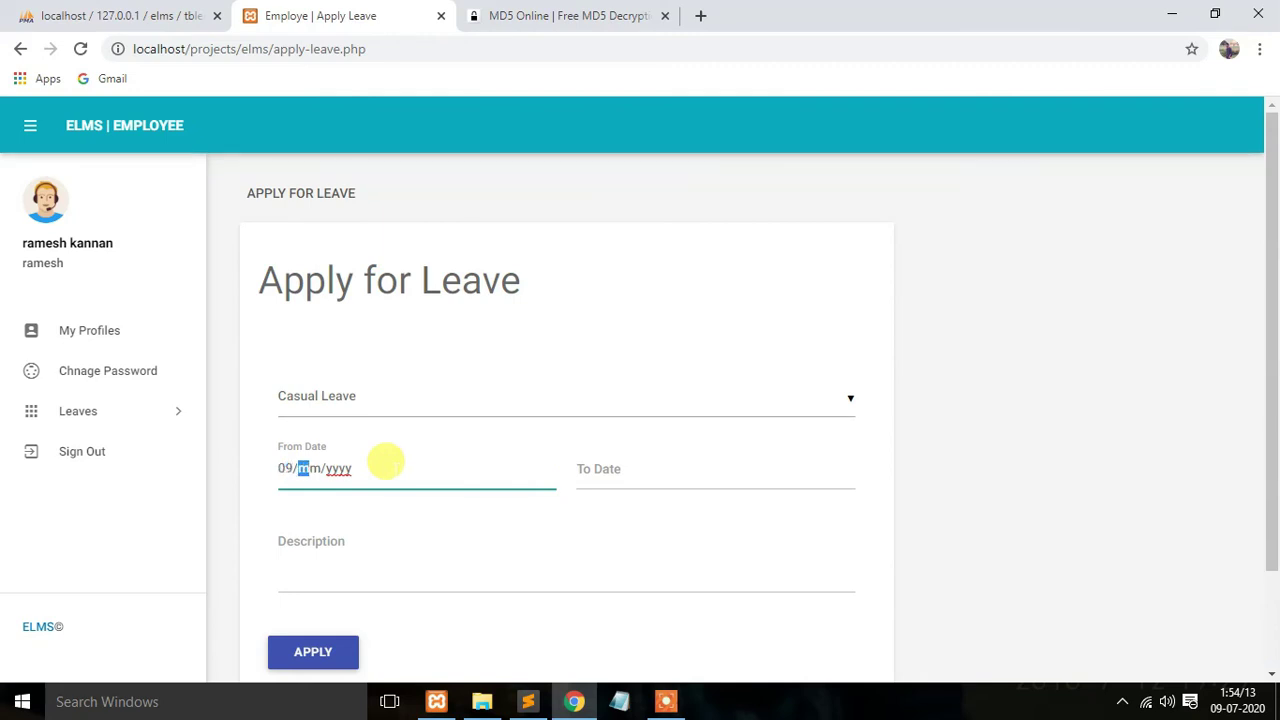
type("7/2020")
left_click(663, 462)
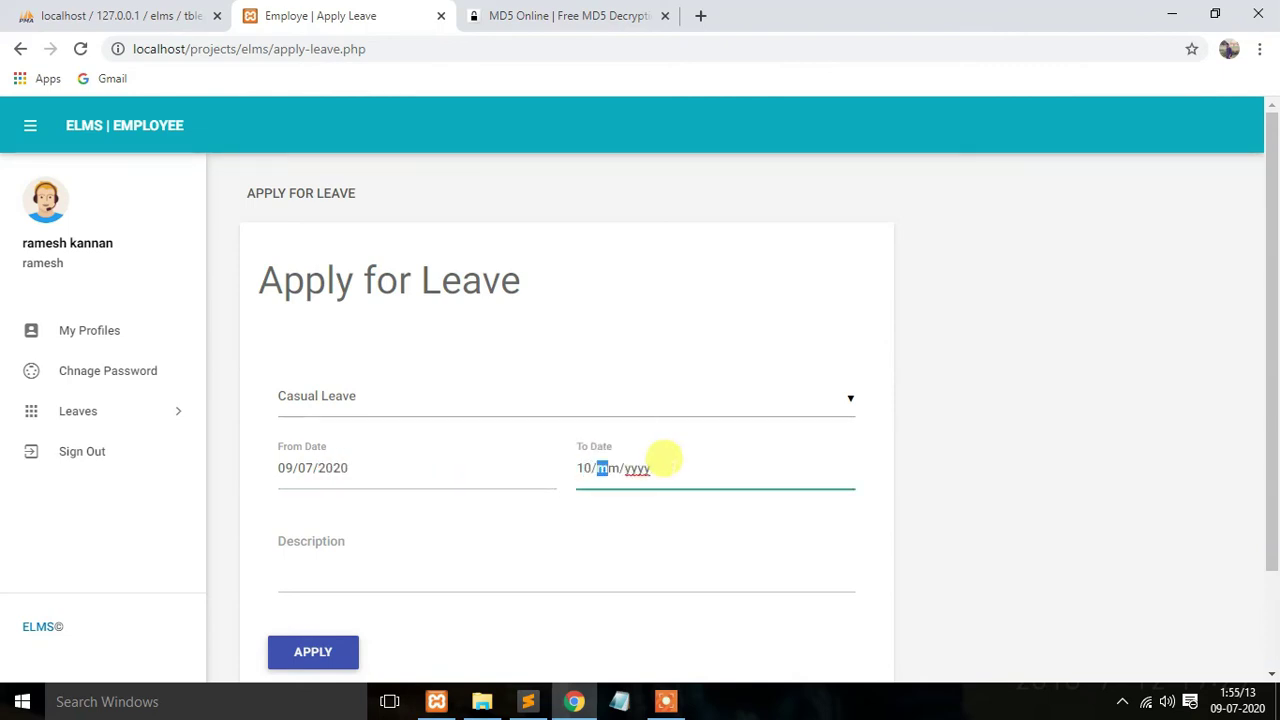
type("10/07/")
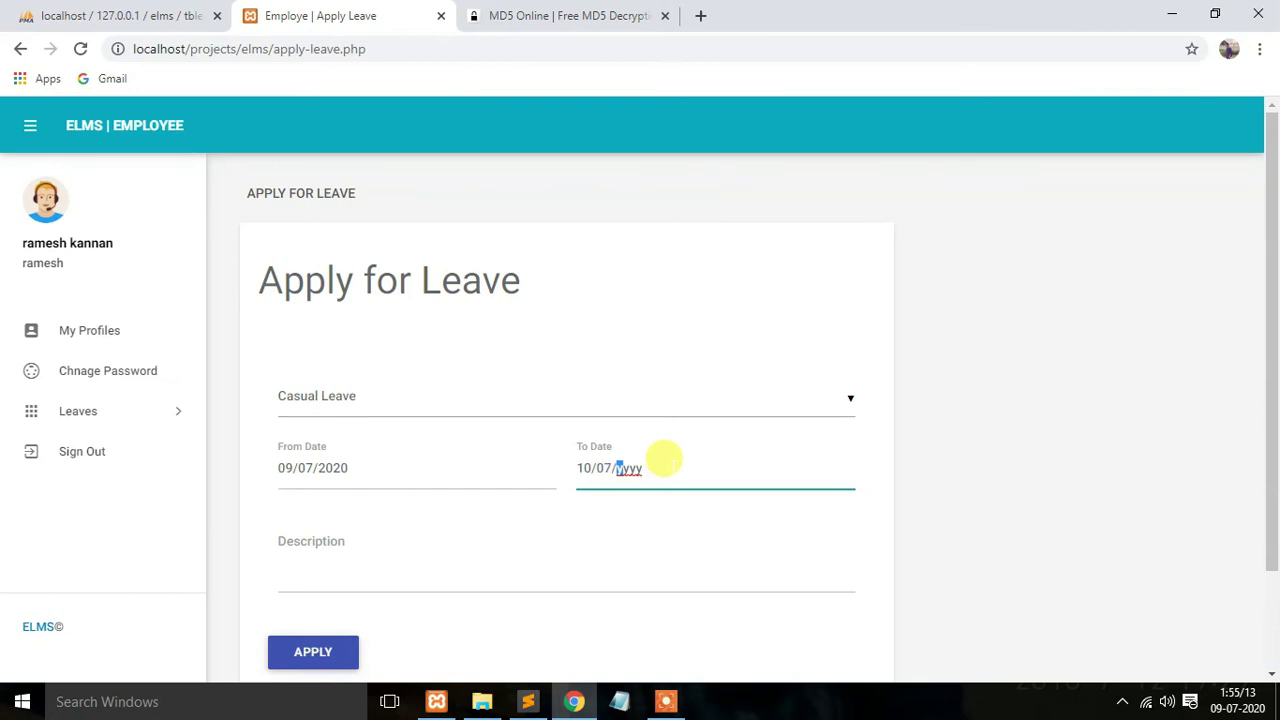
type("2020")
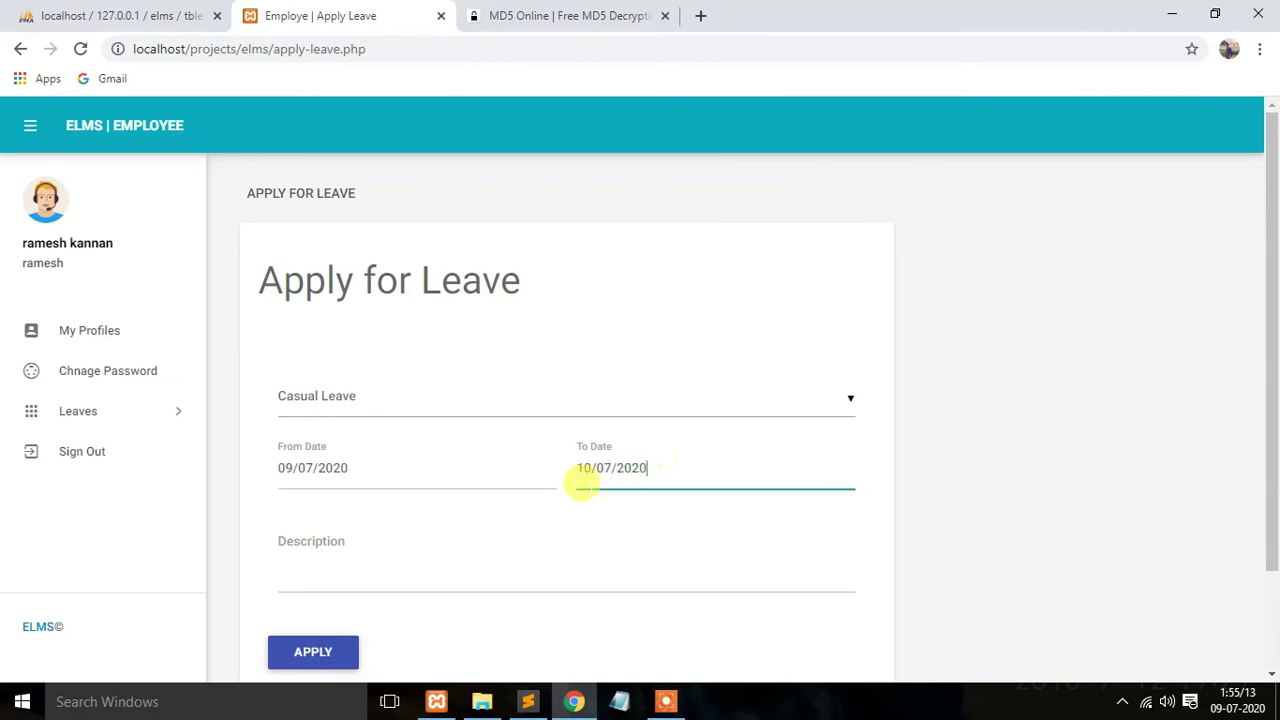
left_click(425, 545)
type("dsfdsf")
left_click(318, 660)
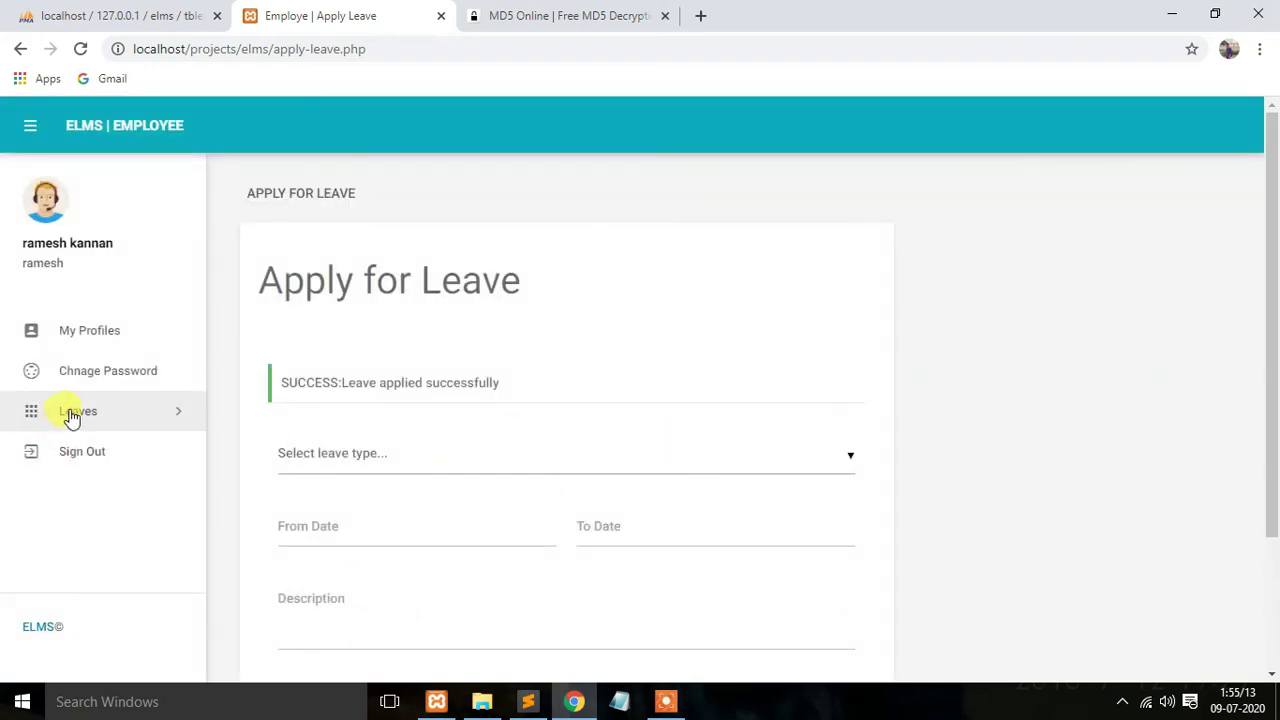
Step: Confirm the Casual Leave request is pending in Leave History, view My Profile, then sign out
left_click(69, 411)
left_click(110, 487)
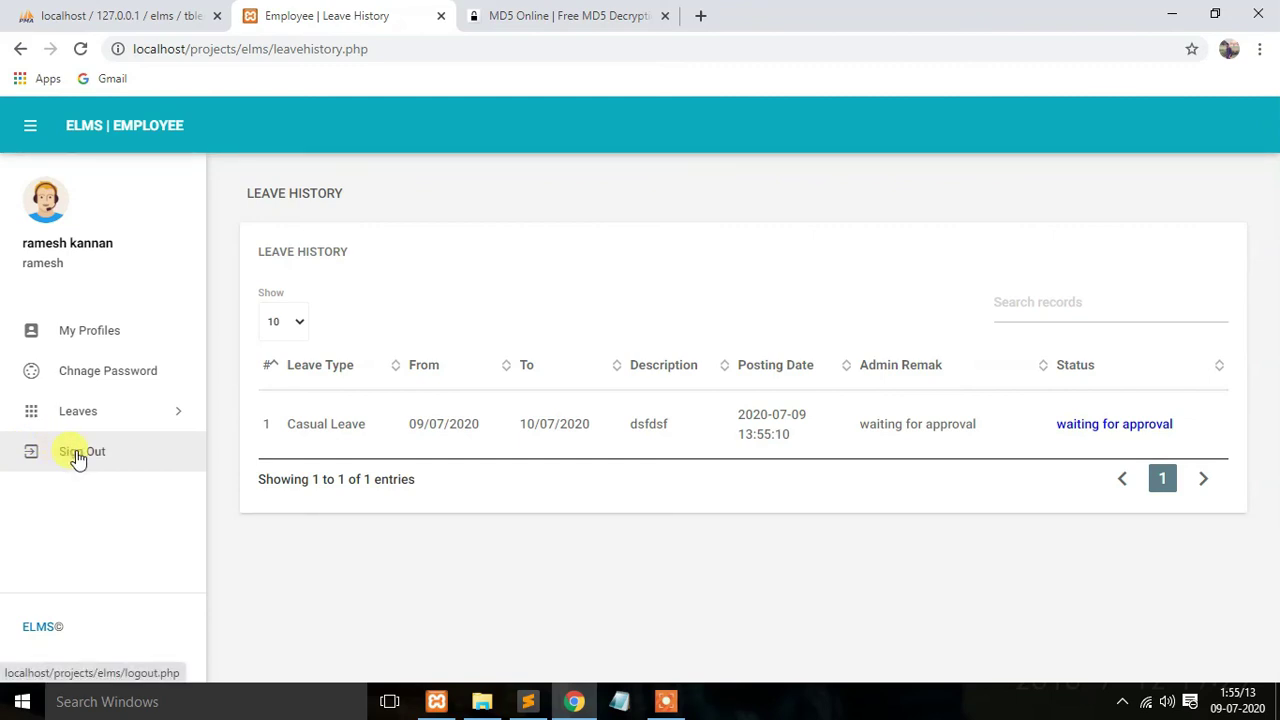
left_click(80, 334)
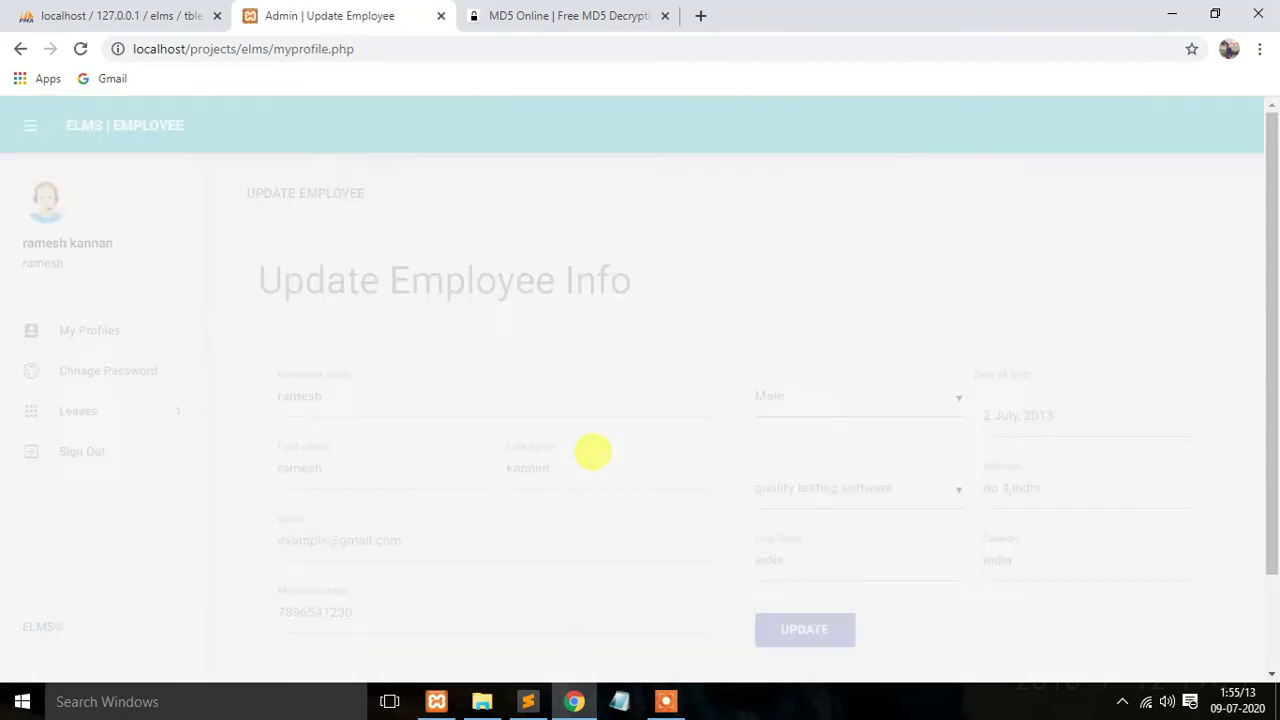
scroll(594, 456, "down", 1)
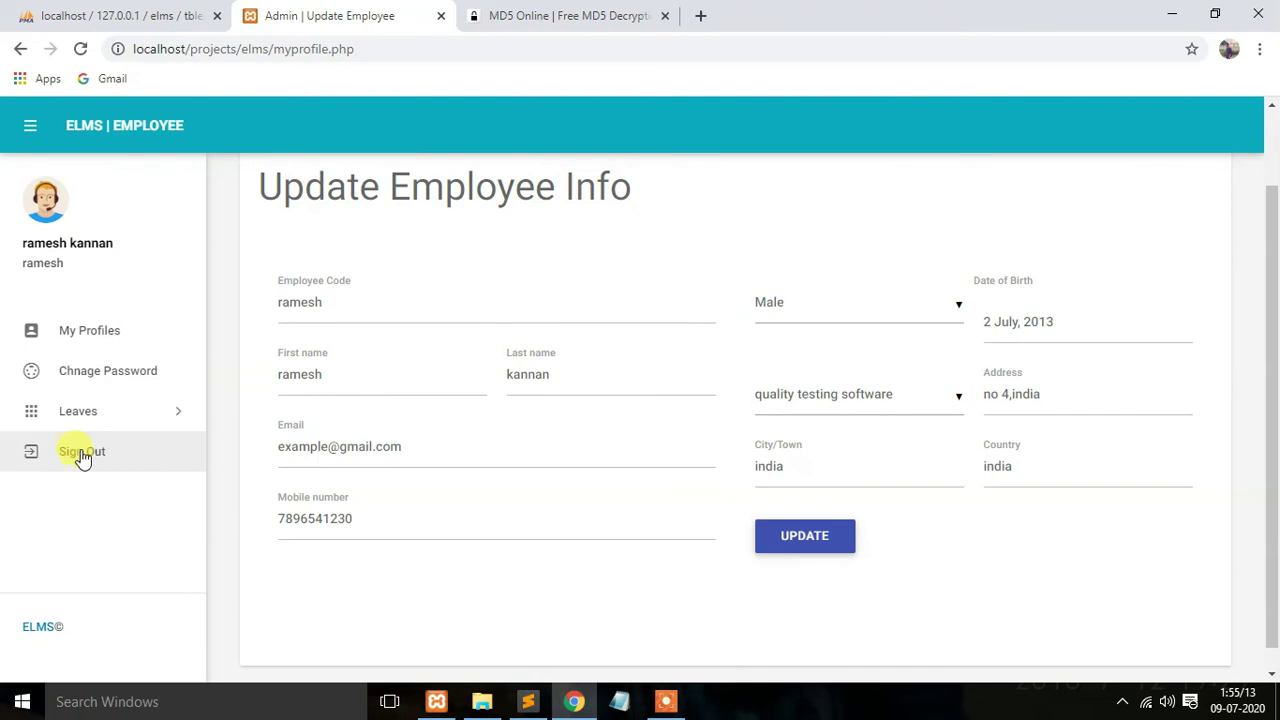
left_click(83, 455)
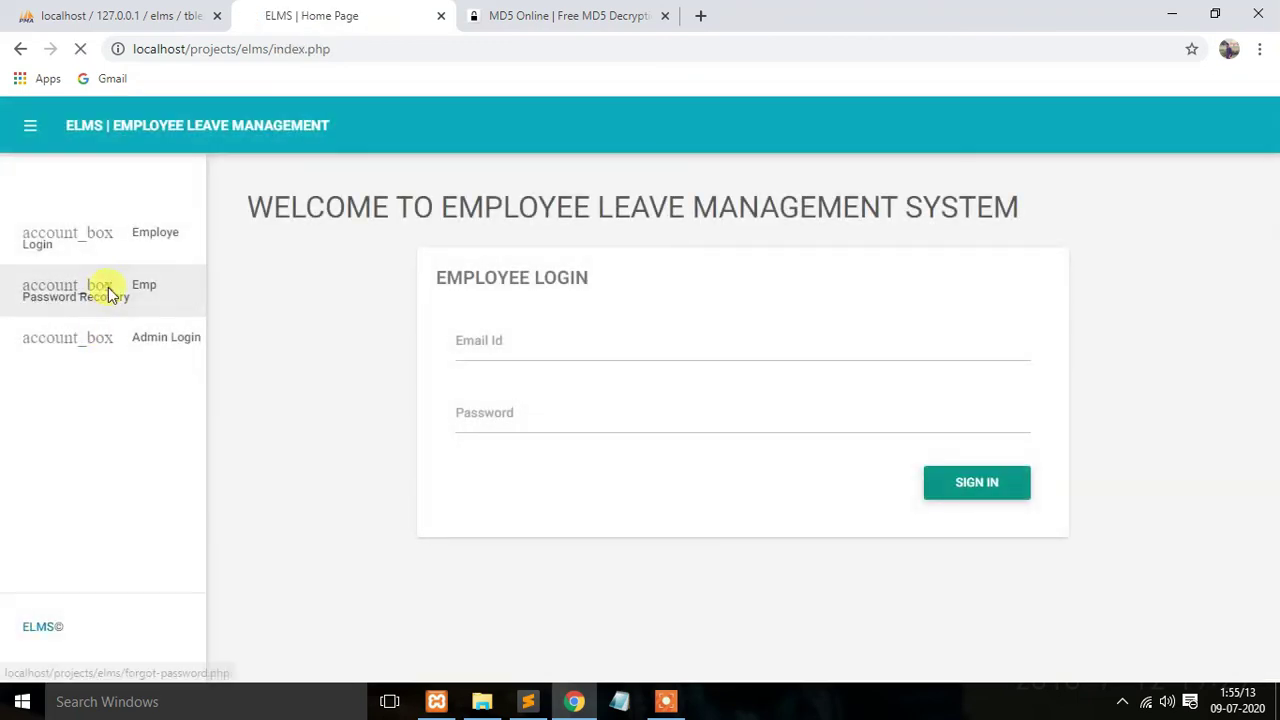
Step: Open employee password recovery and paste the third employee's Emp Id from tblemployees into Employee Id
left_click(110, 292)
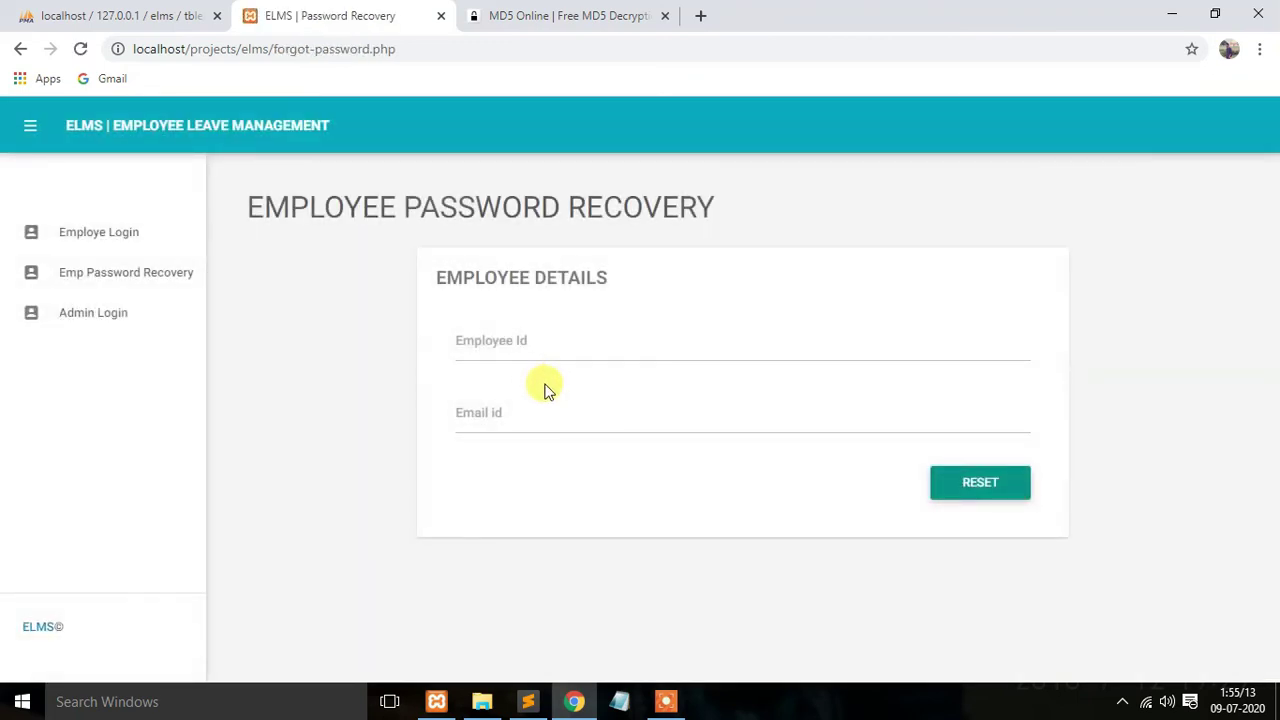
left_click(567, 332)
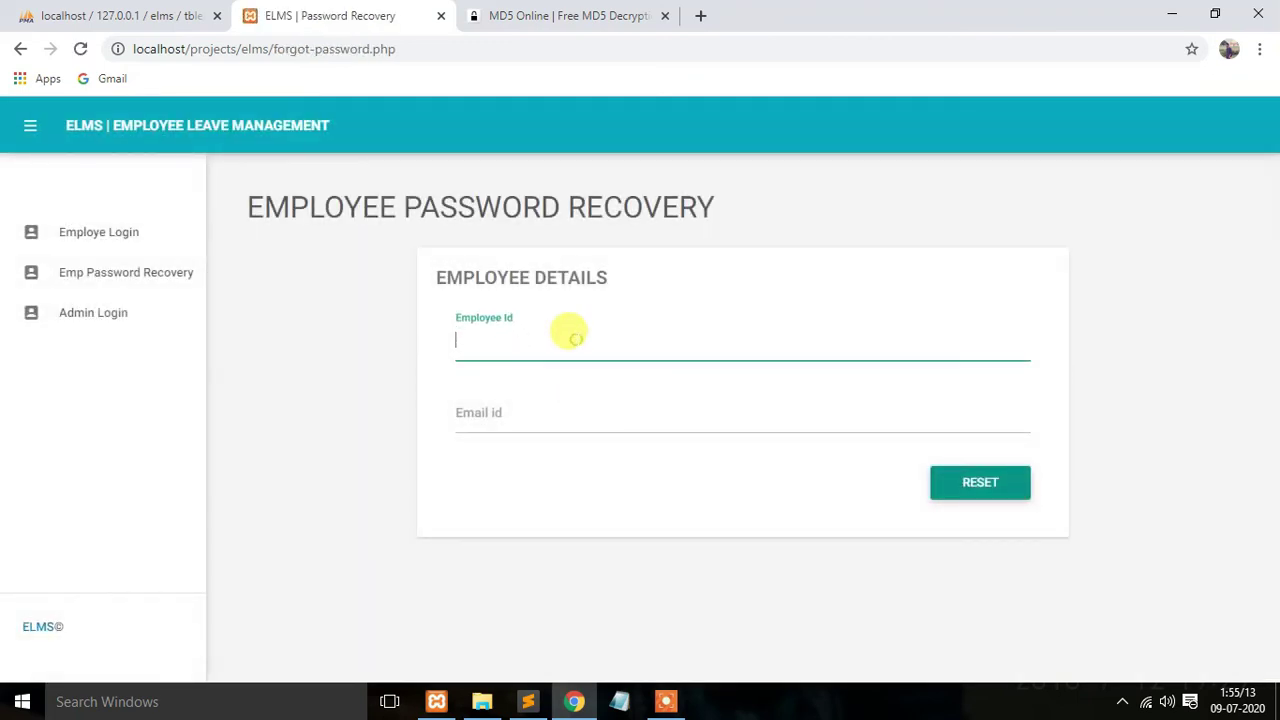
left_click(62, 14)
double_click(484, 404)
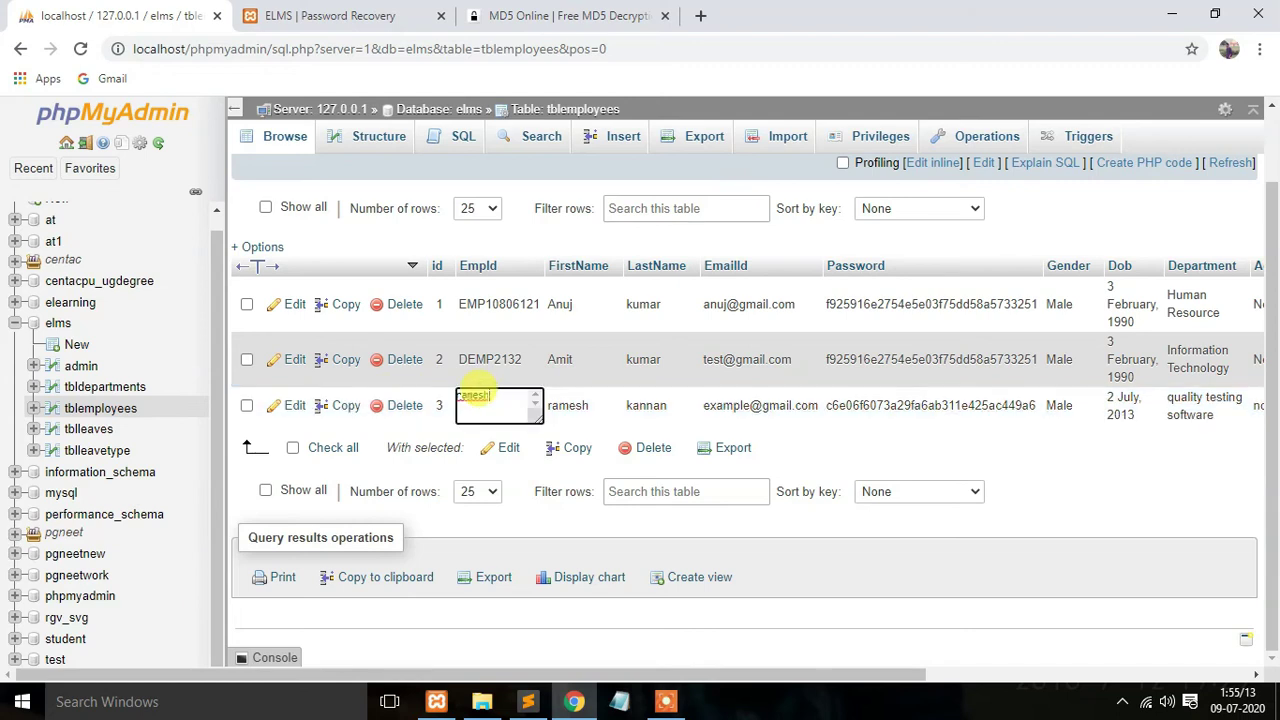
key("ctrl+c")
left_click(330, 15)
key("ctrl+v")
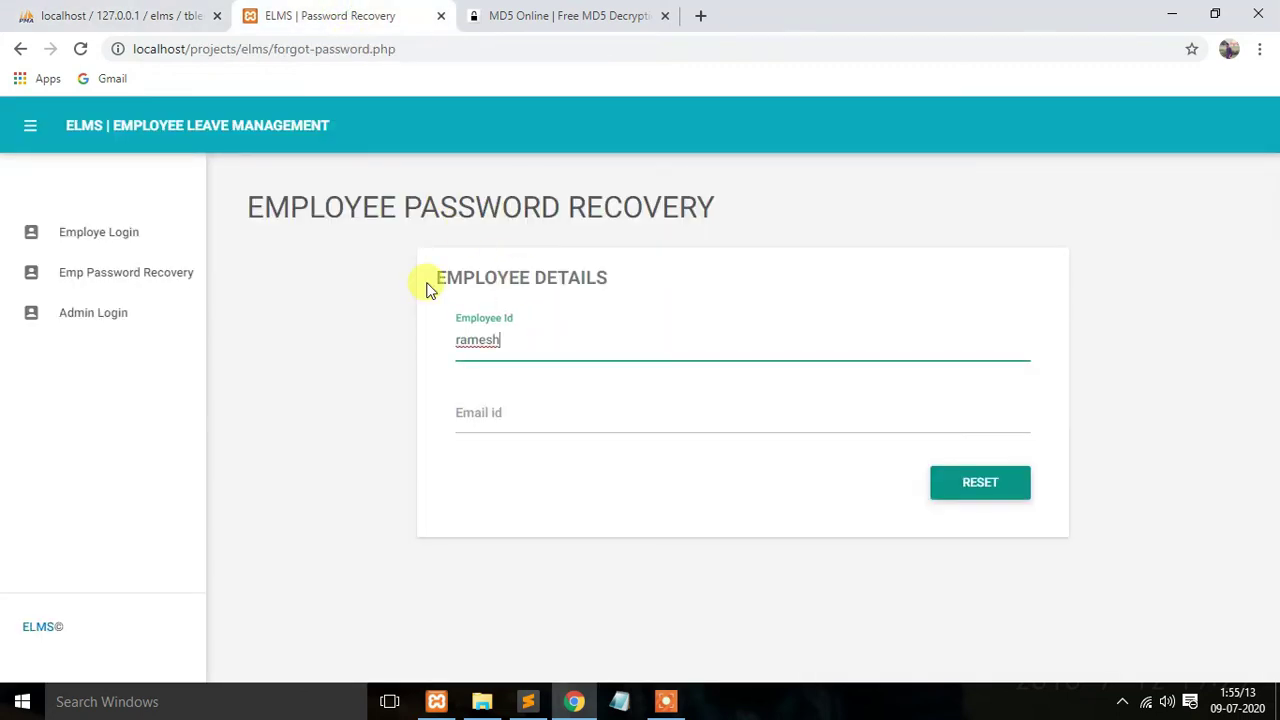
Step: Copy the employee's e-mail from tblemployees into Email id and submit with RESET
left_click(90, 20)
left_click(90, 22)
double_click(722, 405)
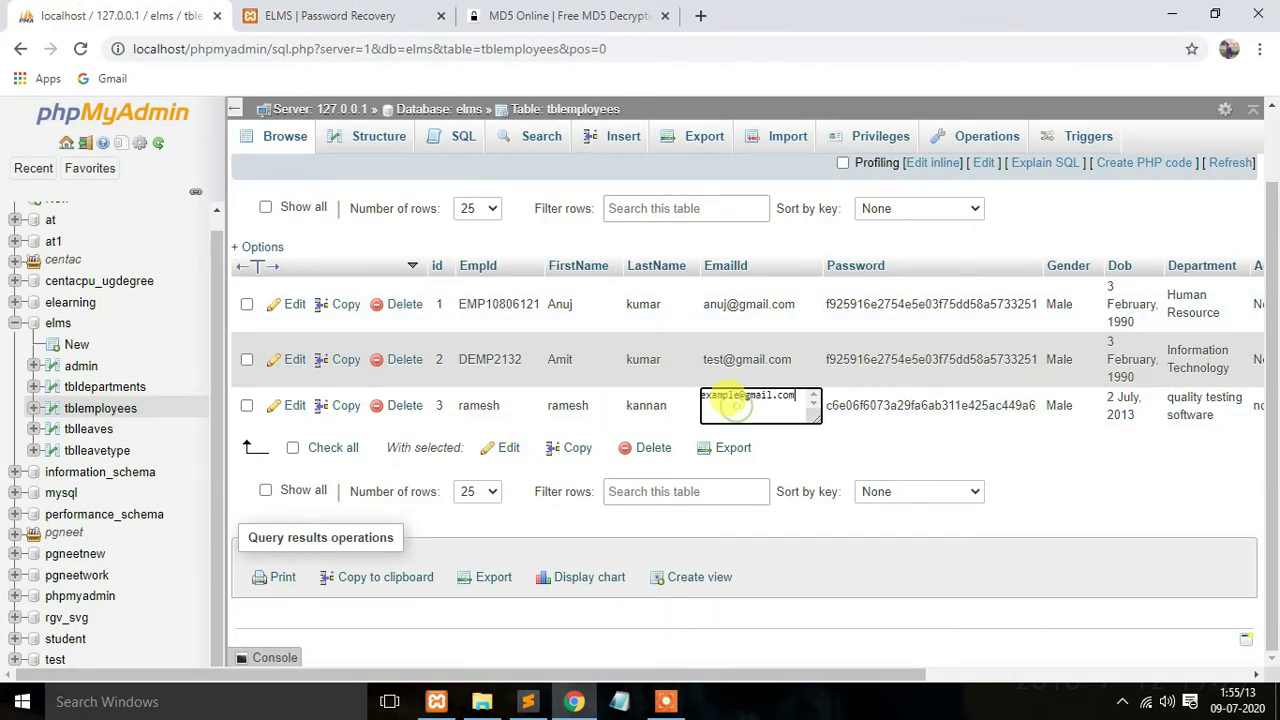
left_click(300, 15)
left_click(534, 422)
key("ctrl+v")
left_click(982, 481)
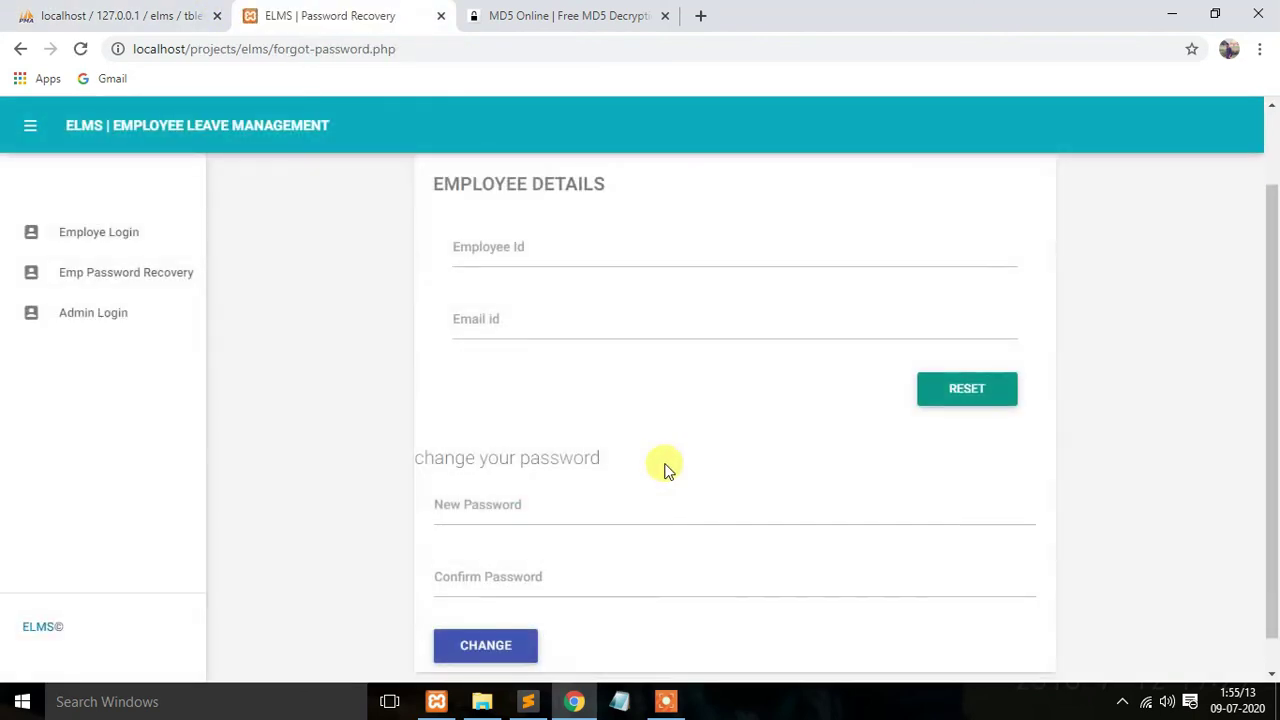
Step: Refill Employee Id and Email id, focus New Password, and place the caret on the notes' password line
left_click(498, 247)
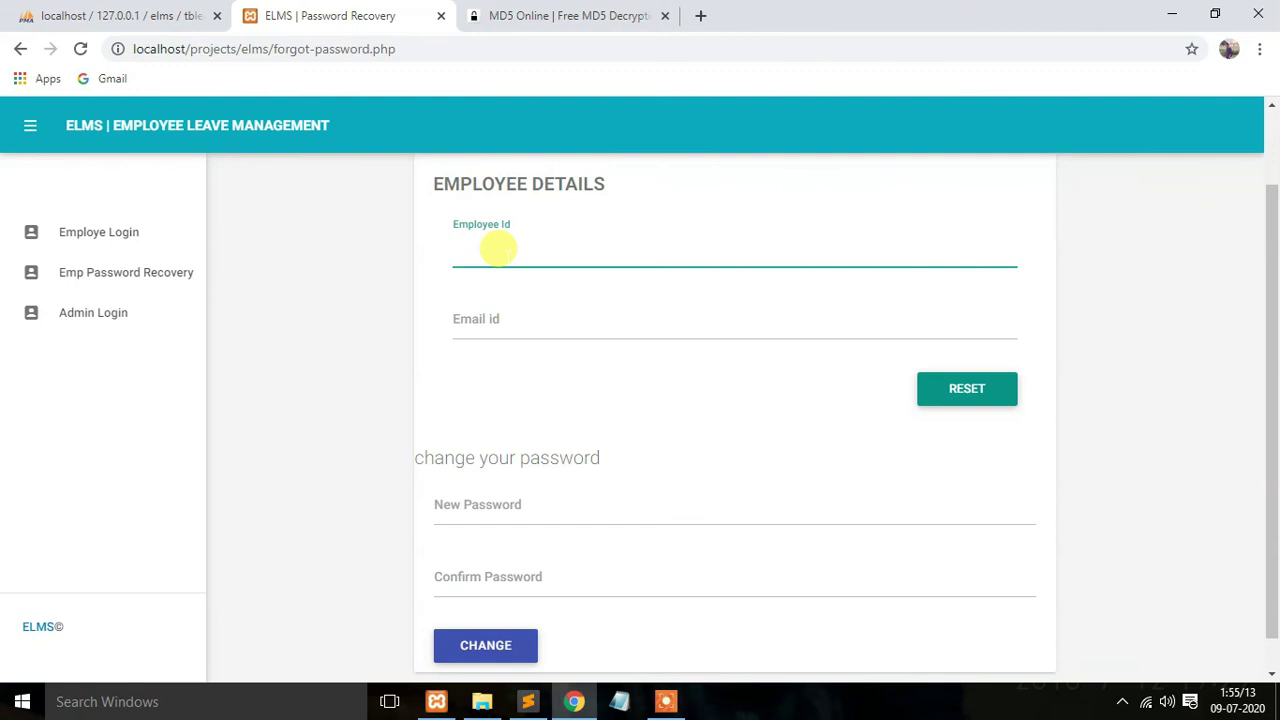
left_click(543, 316)
key("ctrl+v")
scroll(546, 466, "down", 1)
left_click(522, 474)
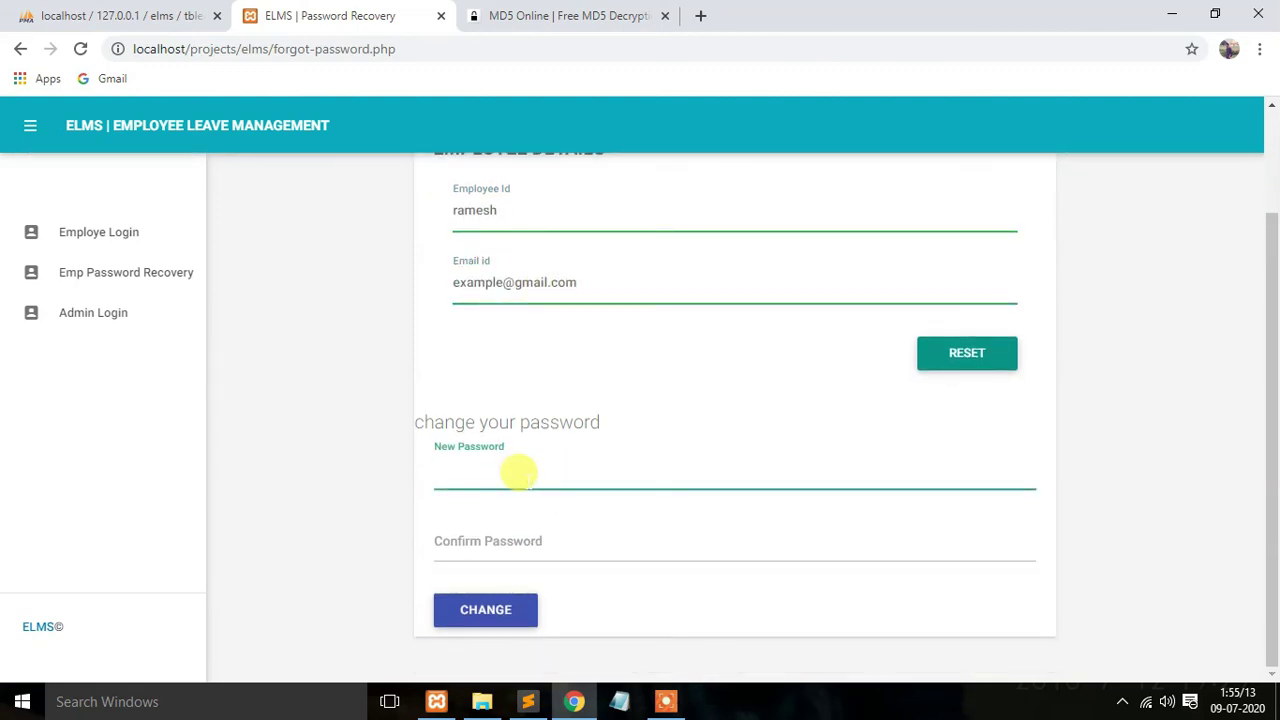
left_click(528, 701)
left_click(250, 388)
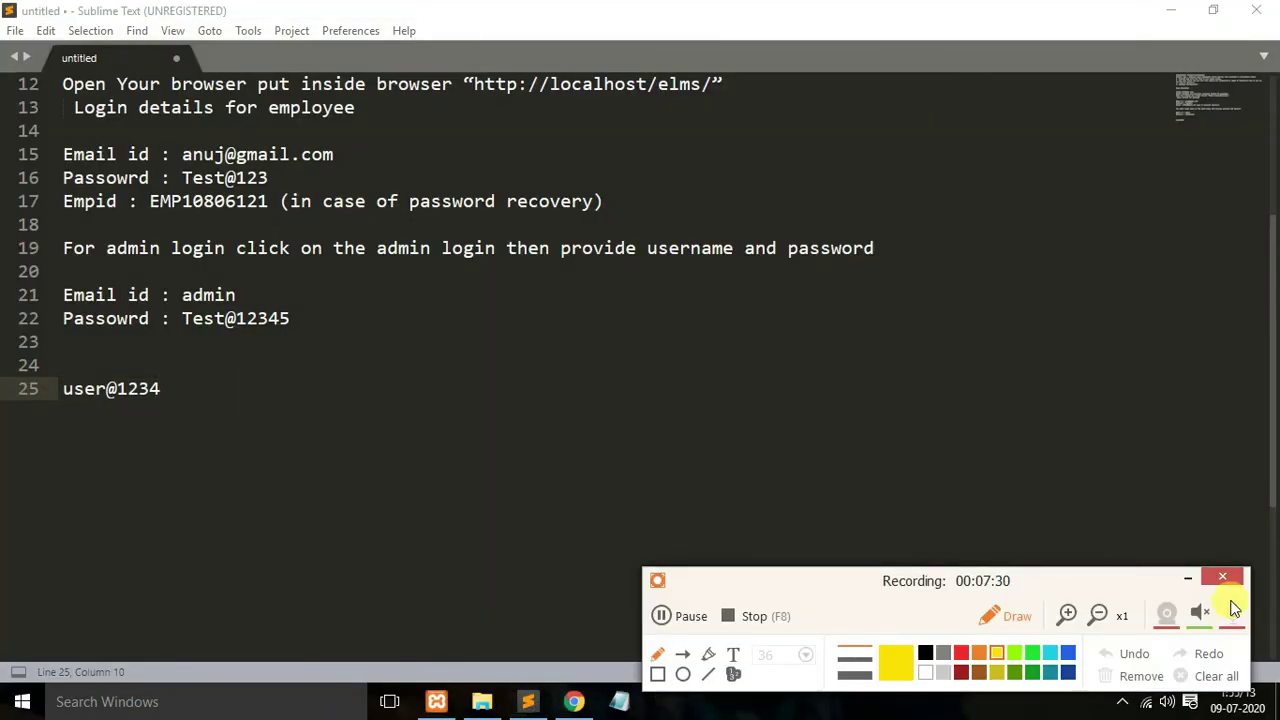
Step: Duplicate the password line in Sublime Text as line 26, edit it, and copy the new password
left_click(1191, 578)
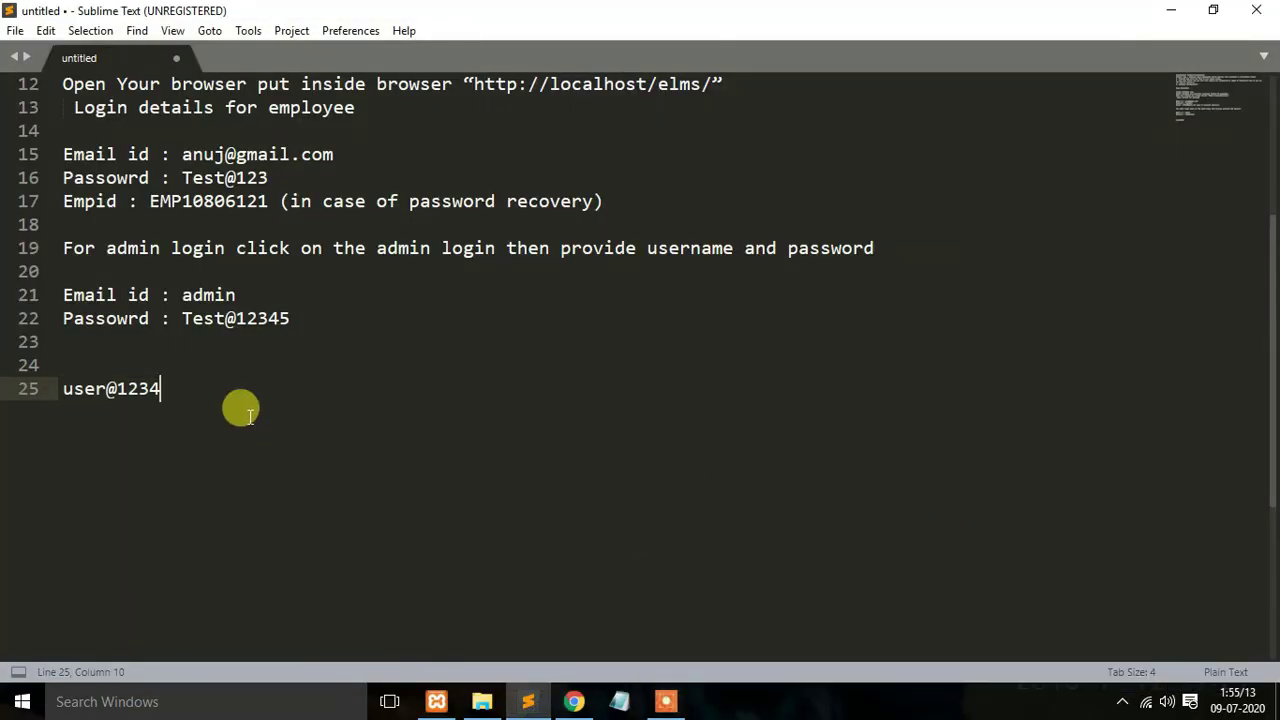
key("End")
key("Return")
key("ctrl+v")
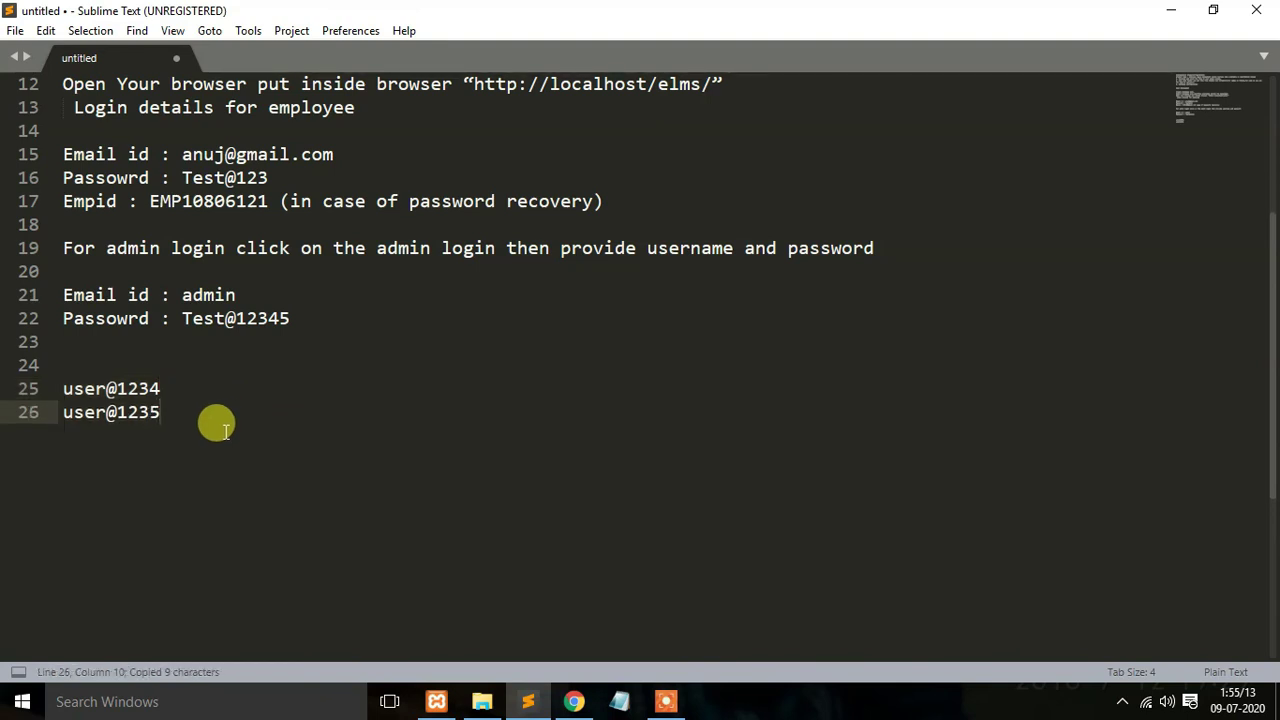
left_click(60, 411, "shift")
key("ctrl+c")
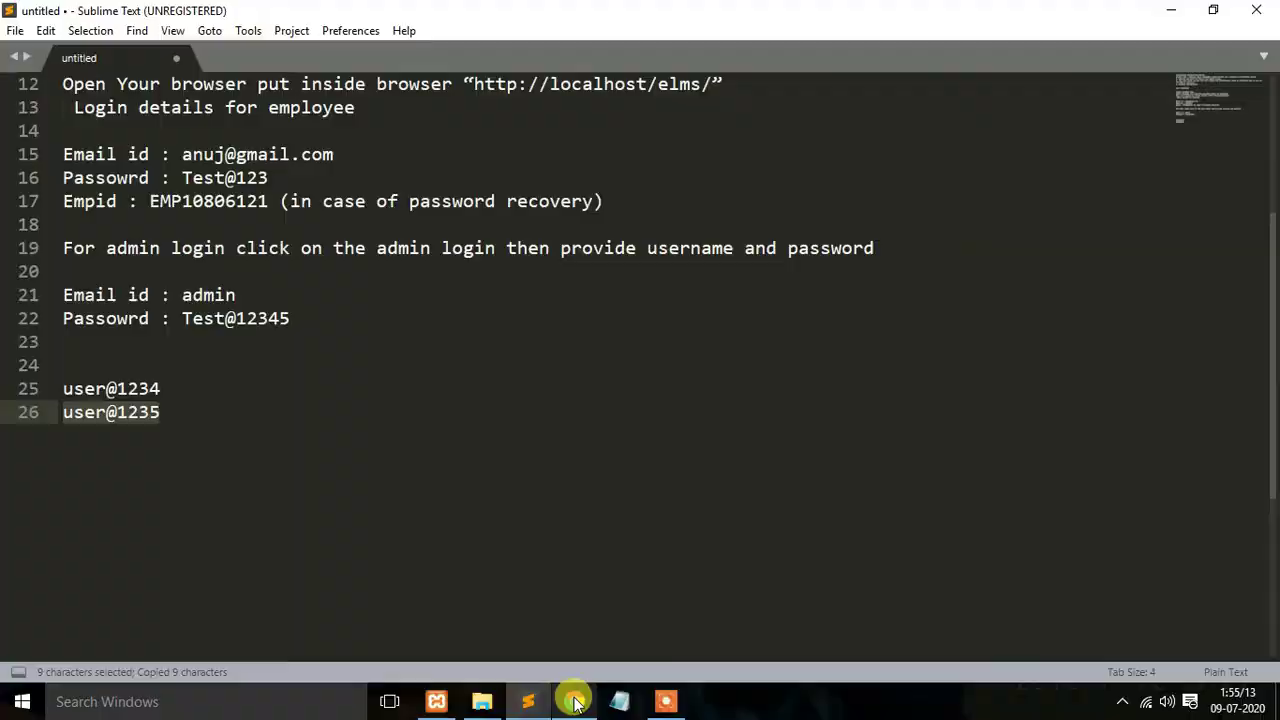
Step: Paste the new password into New Password and Confirm Password and submit with CHANGE
left_click(573, 701)
left_click(563, 480)
key("ctrl+v")
left_click(519, 540)
key("ctrl+v")
left_click(508, 609)
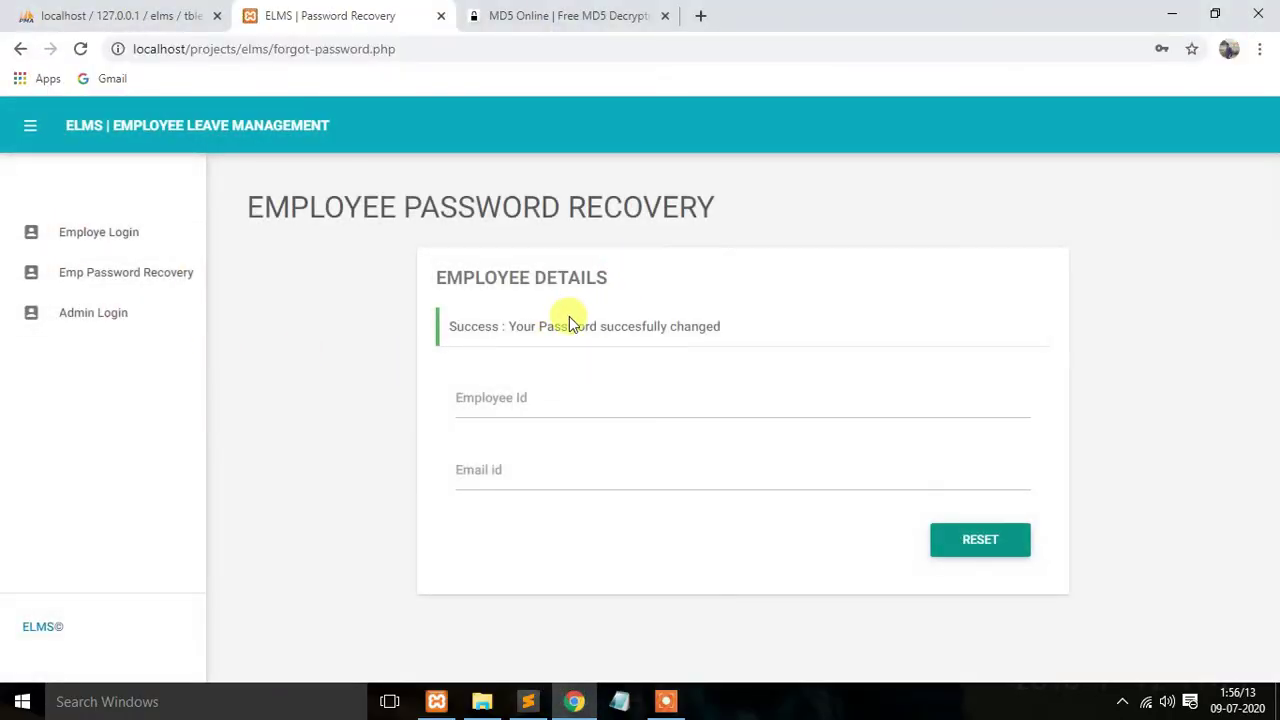
Step: Open the employee login page and paste the employee's e-mail into Email Id
left_click(128, 233)
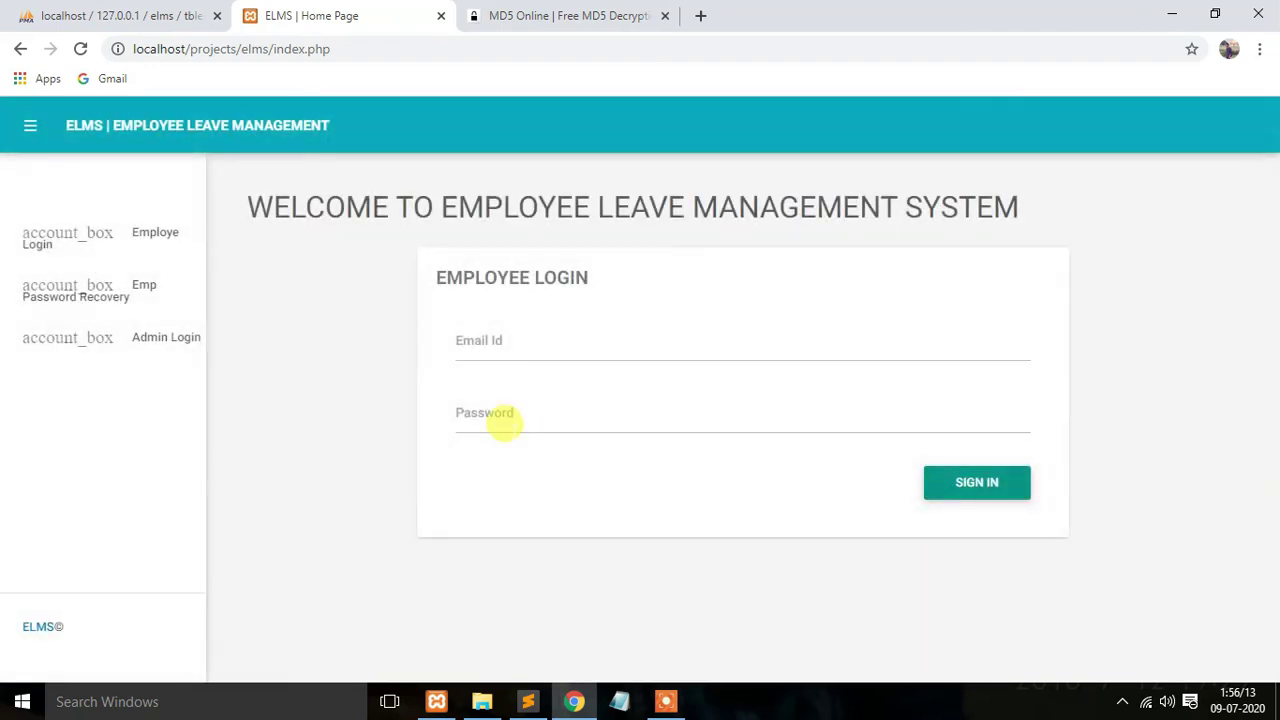
left_click(490, 395)
key("ctrl+shift+Tab")
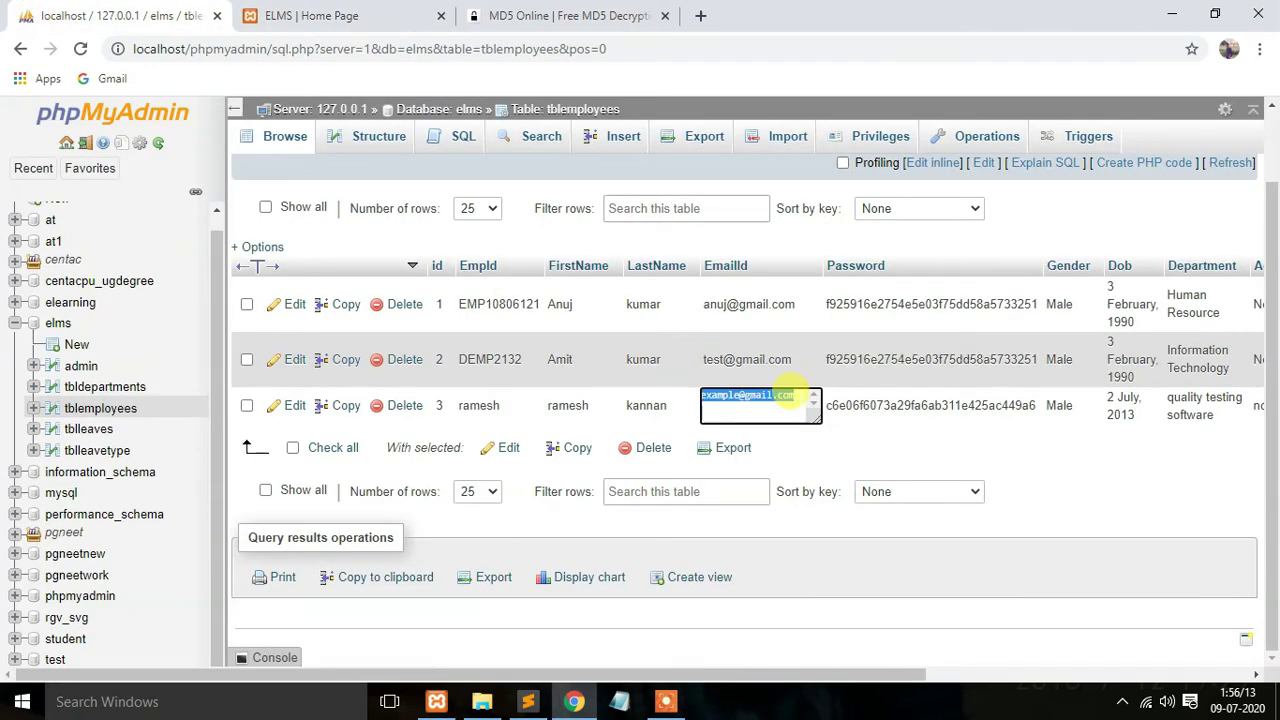
left_click(390, 16)
left_click(626, 331)
key("ctrl+v")
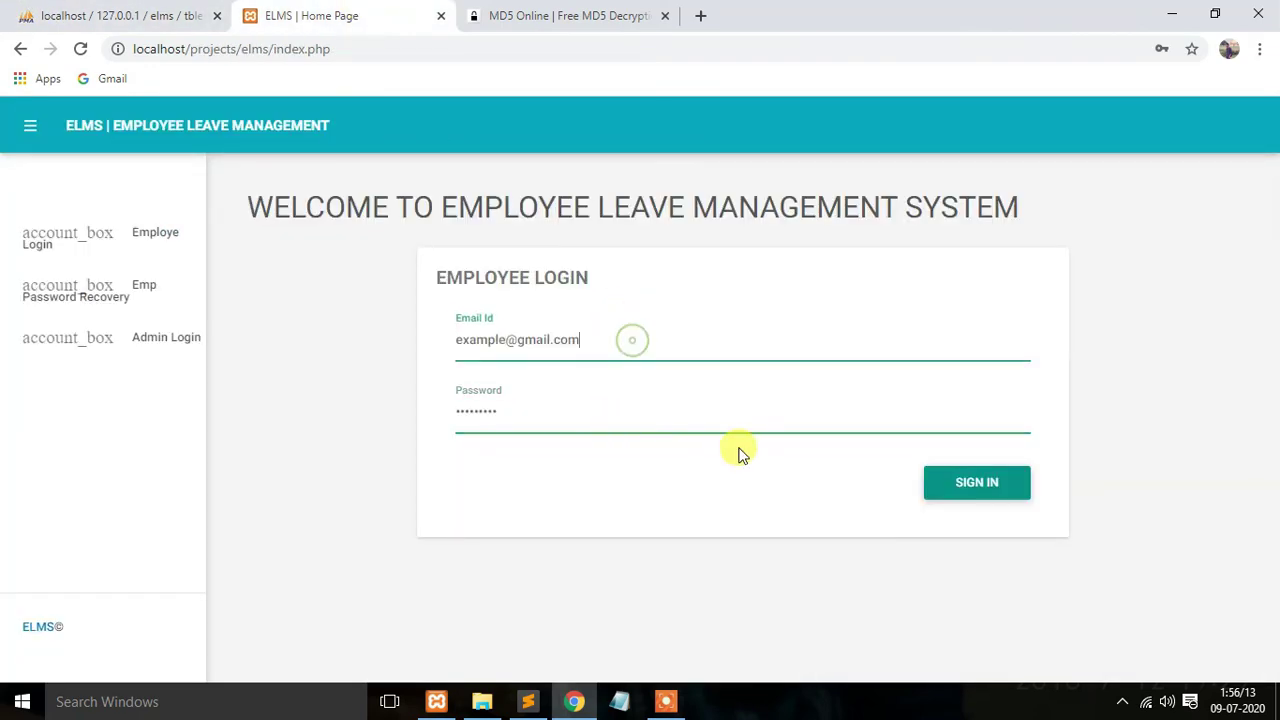
Step: Reveal the password by changing its input type to 'text' in DevTools, then sign in
right_click(630, 408)
left_click(678, 637)
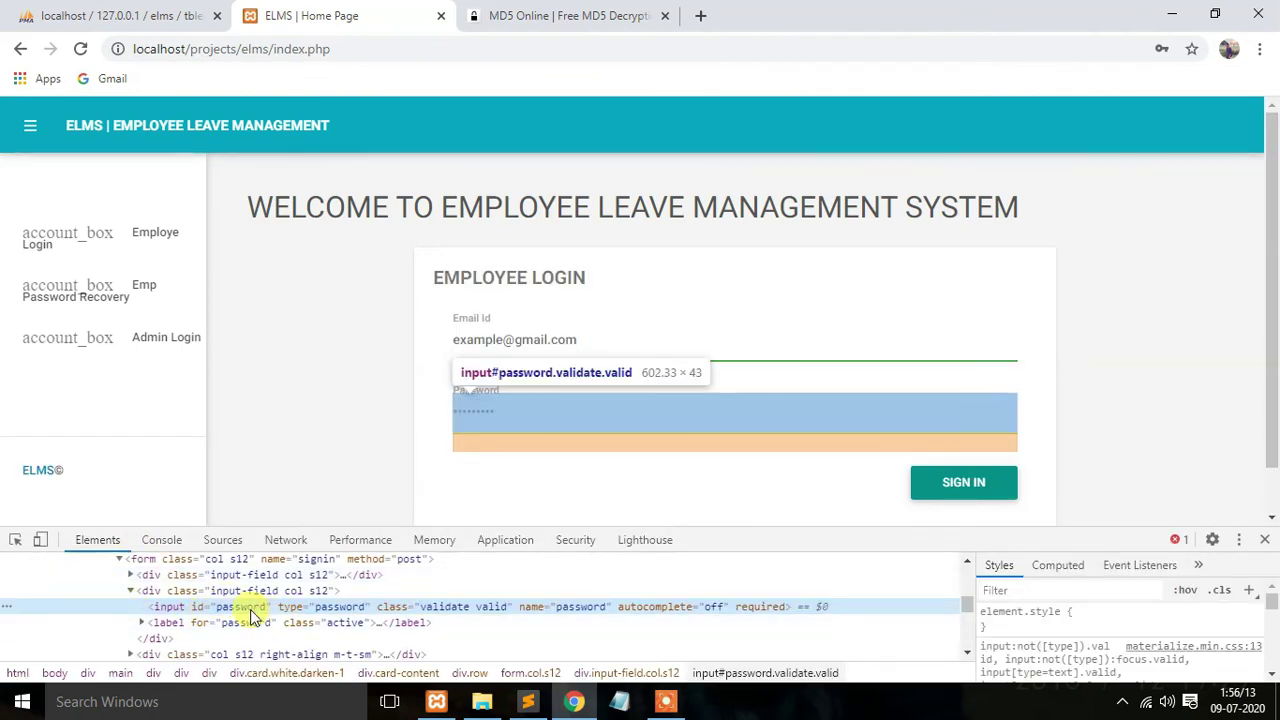
double_click(250, 610)
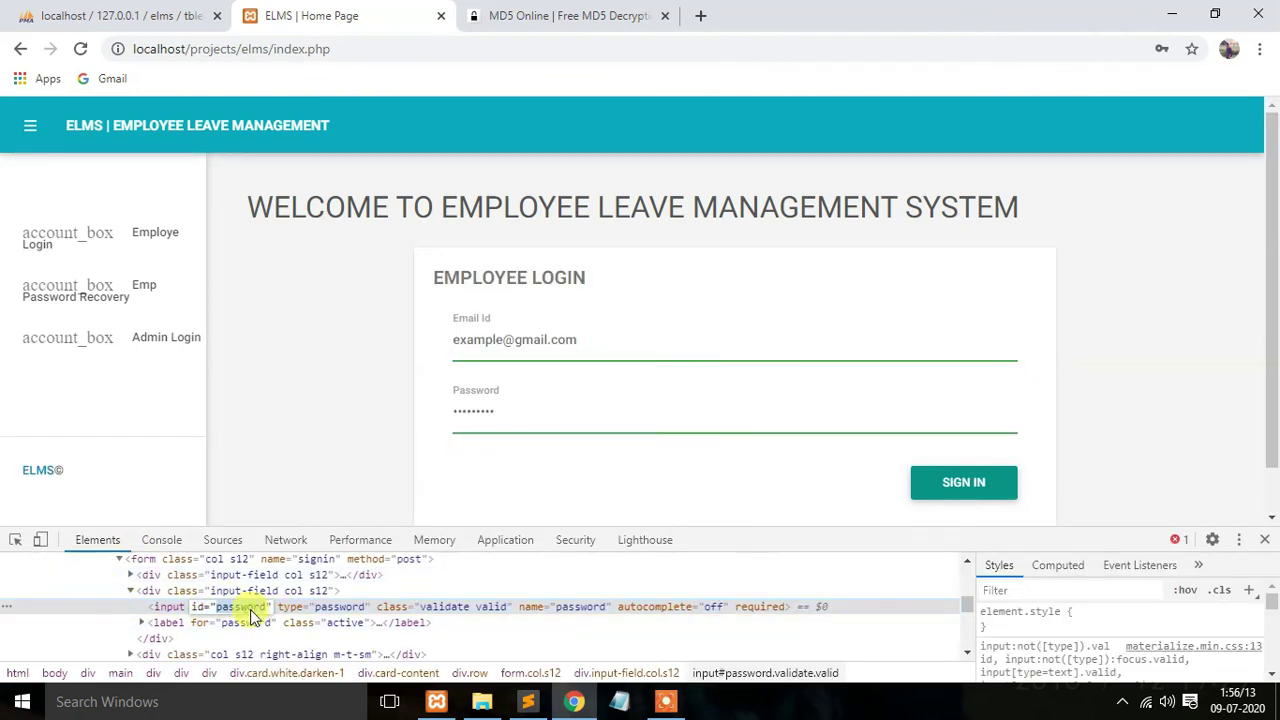
double_click(343, 607)
type("text")
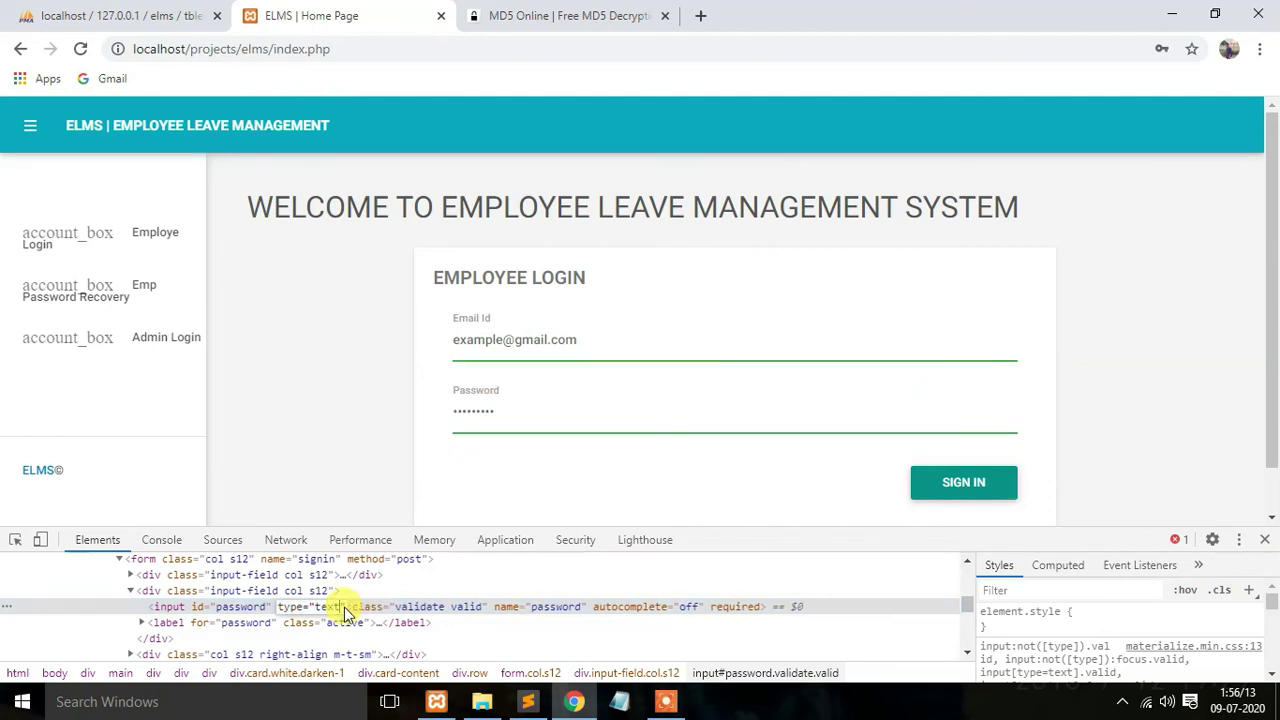
key("Return")
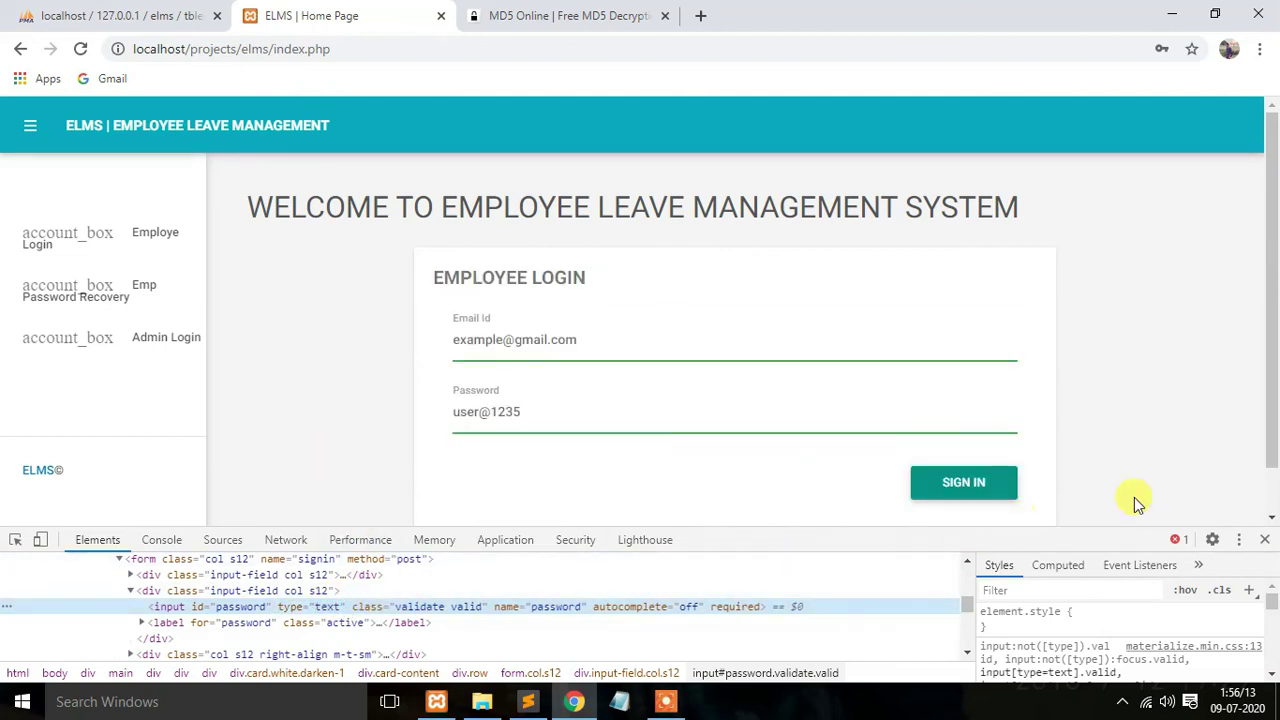
left_click(1264, 540)
left_click(972, 488)
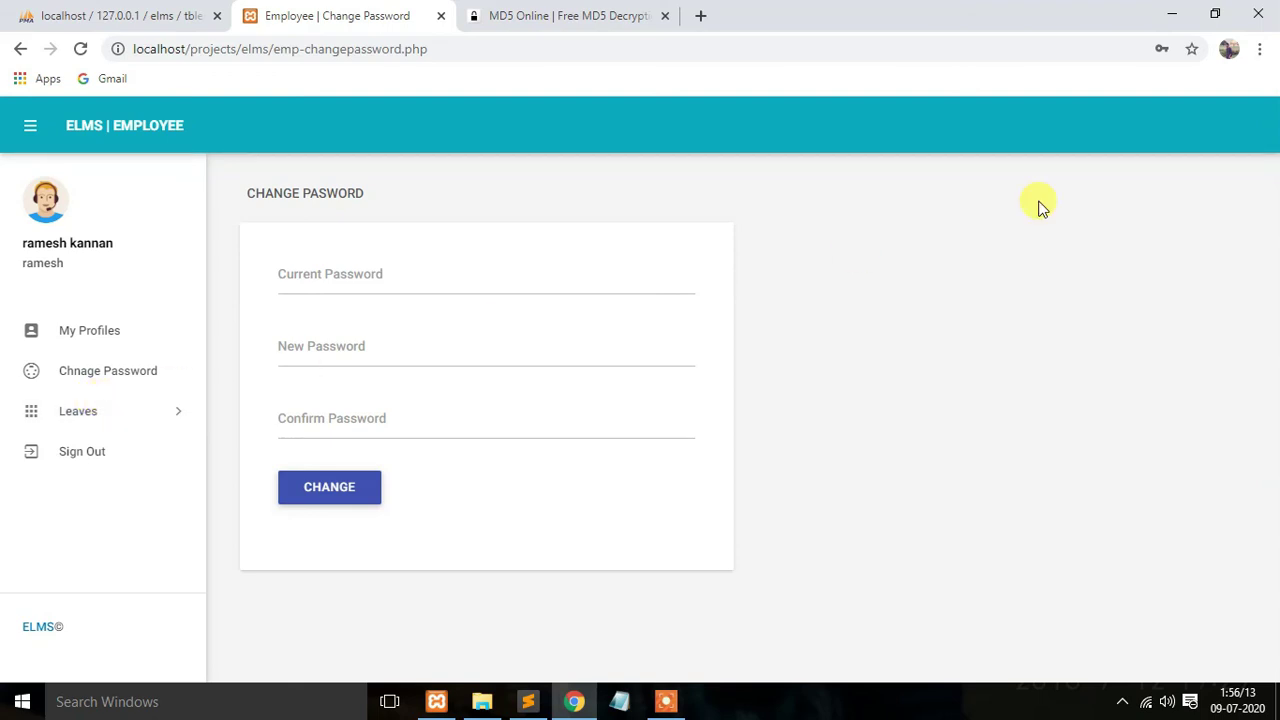
Step: Sign out of the employee account and open the Admin Login page
left_click(80, 462)
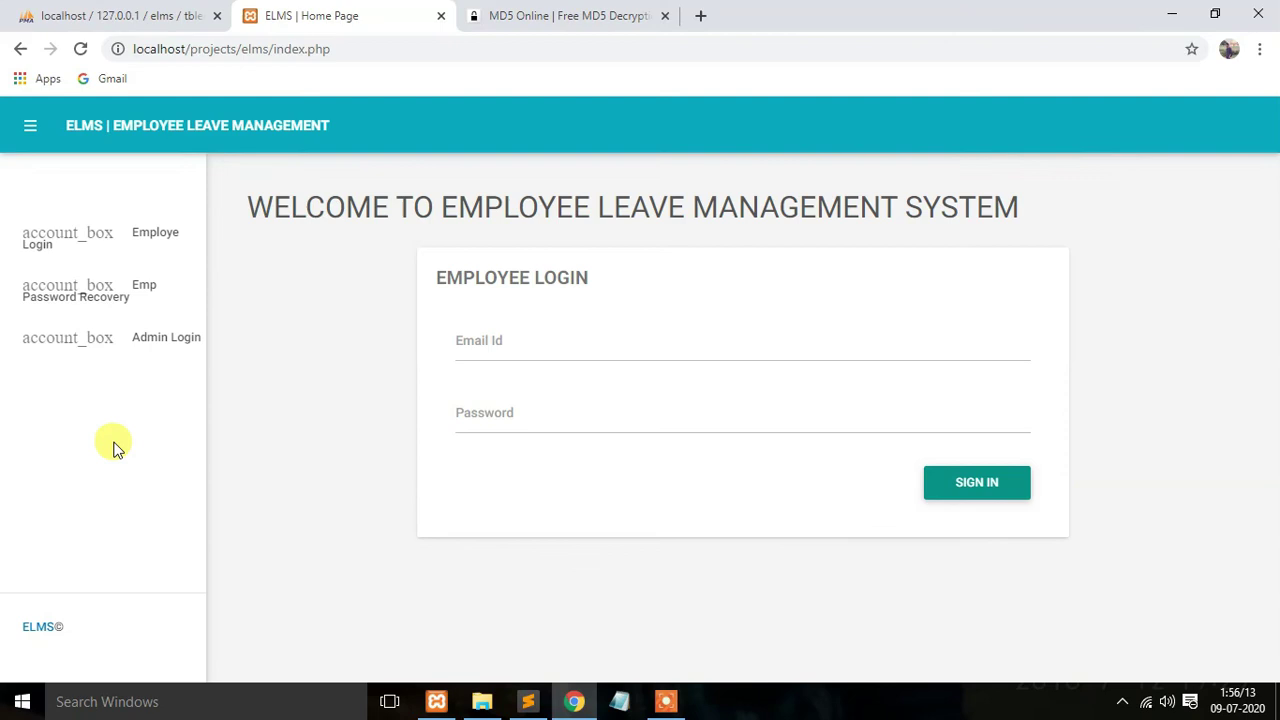
left_click(167, 339)
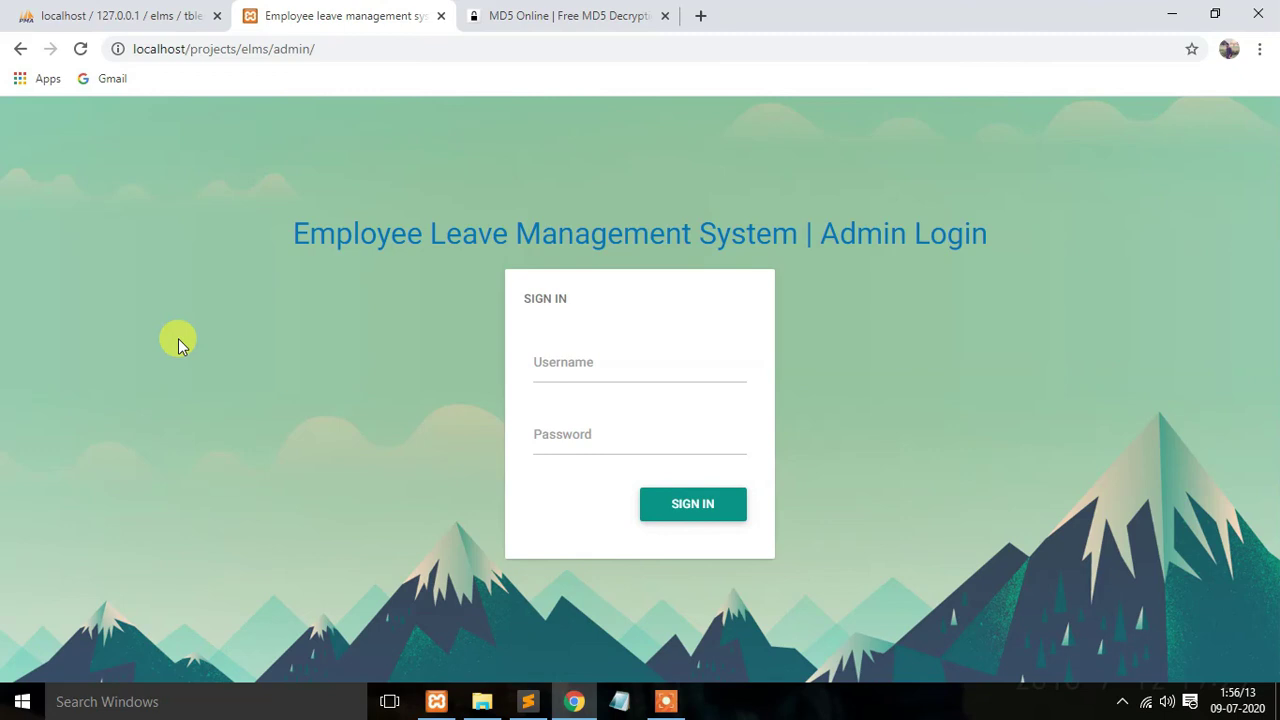
left_click(531, 702)
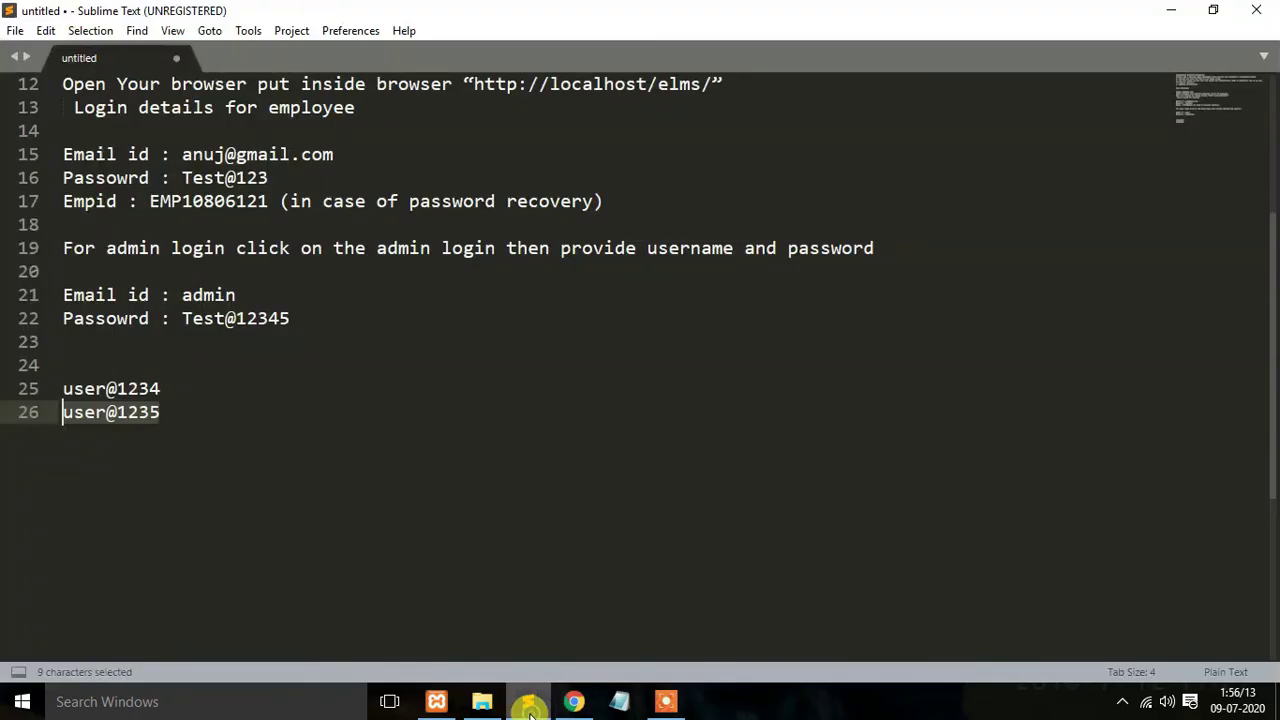
Step: Highlight the admin login notes on lines 21–22 and employee details on lines 15–17
scroll(212, 365, "up", 1)
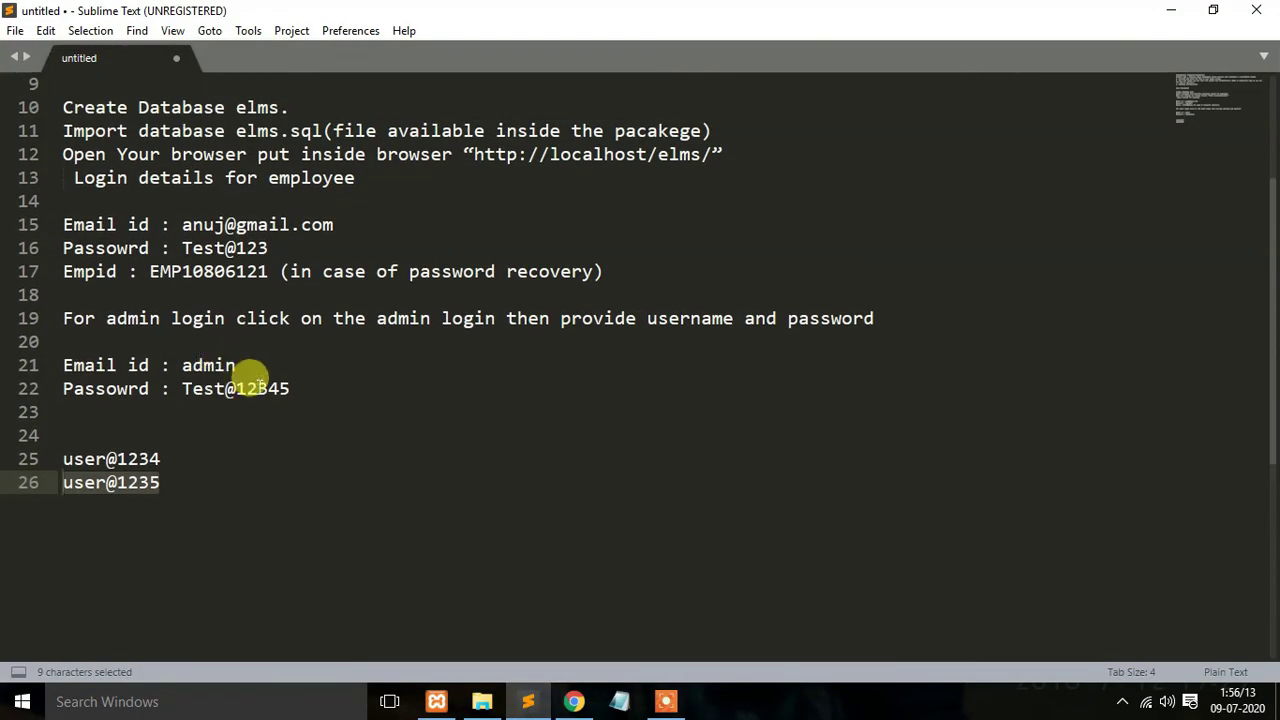
left_click_drag(289, 389, 63, 362)
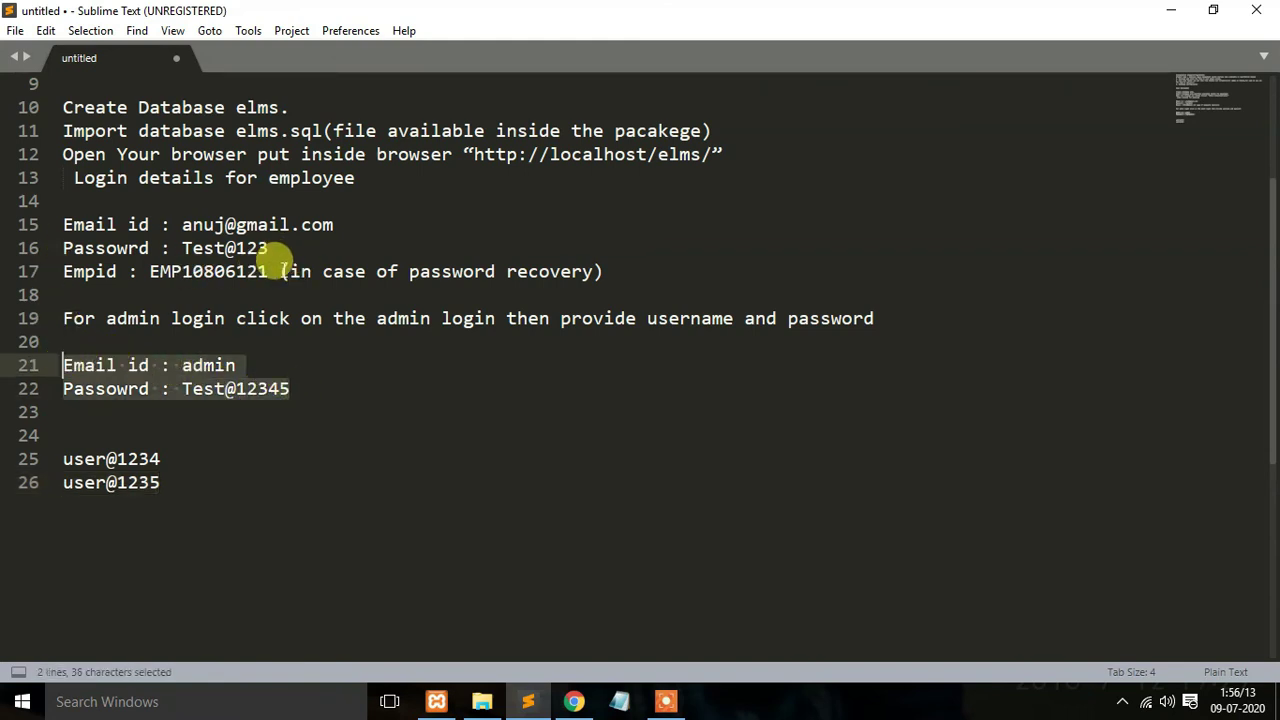
left_click_drag(62, 222, 625, 271)
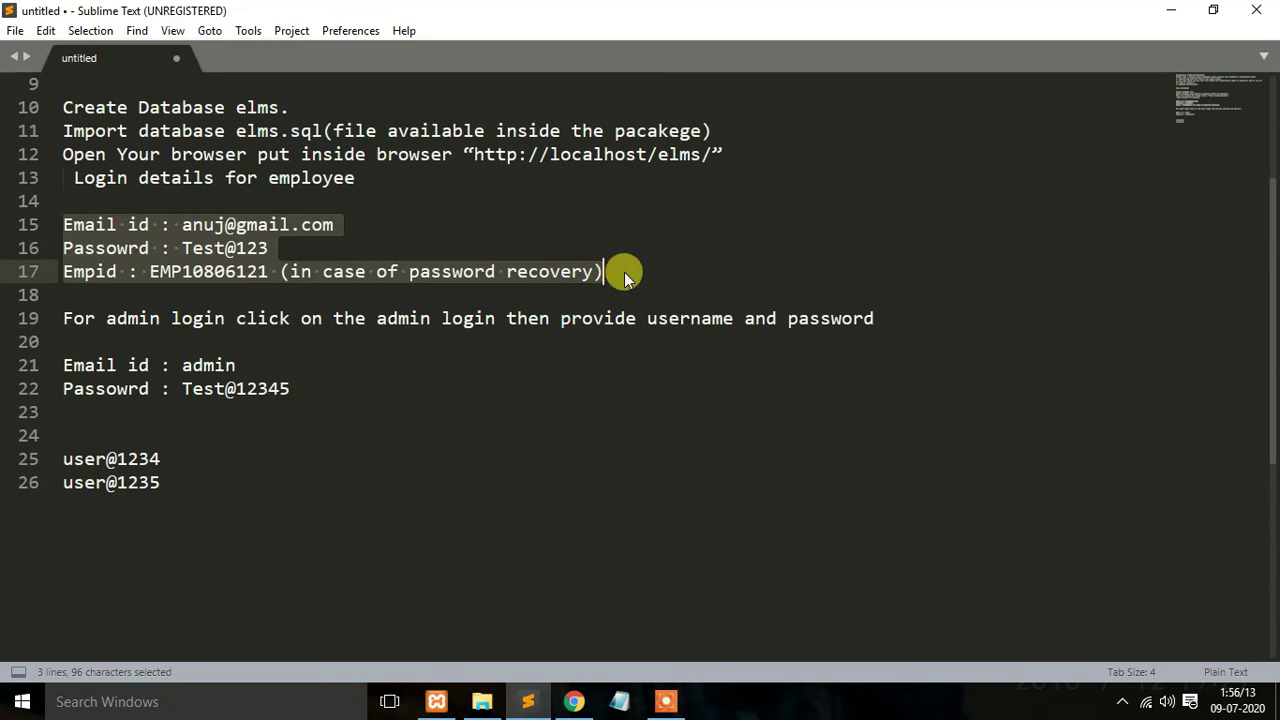
left_click(573, 700)
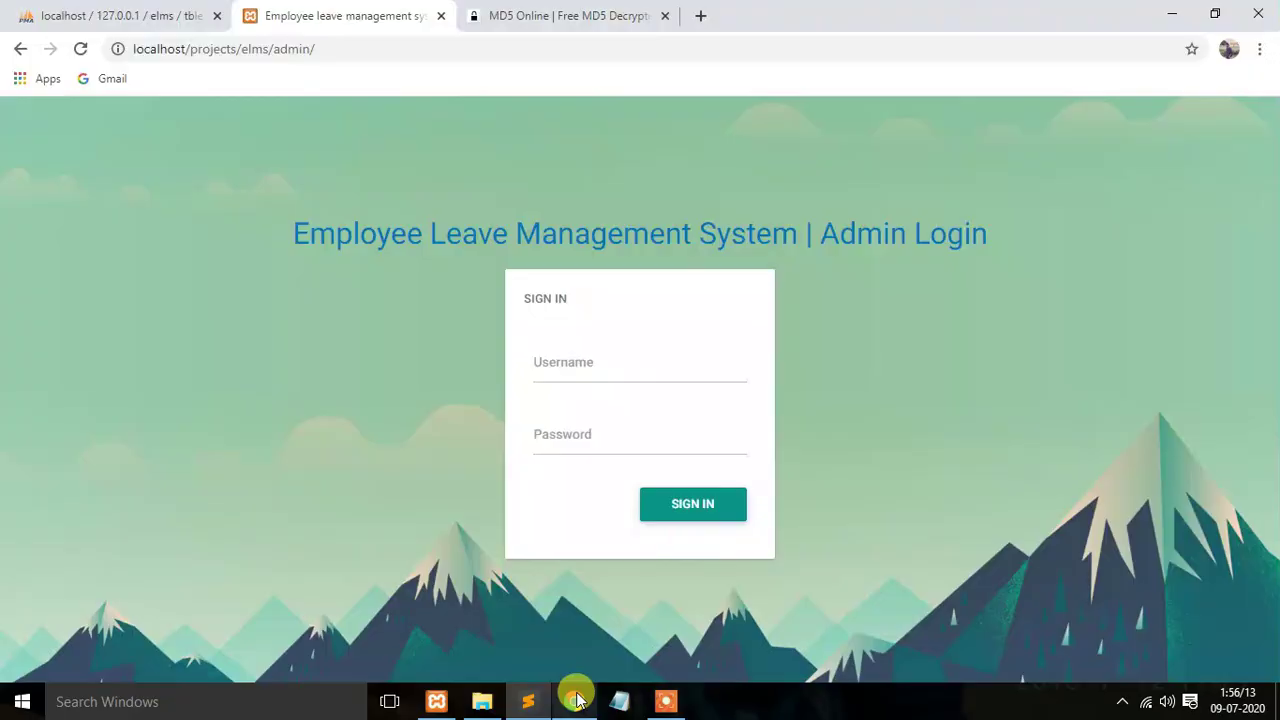
Step: Review the password hashes in tblemployees, then view the MD5Online decryption result
left_click(120, 15)
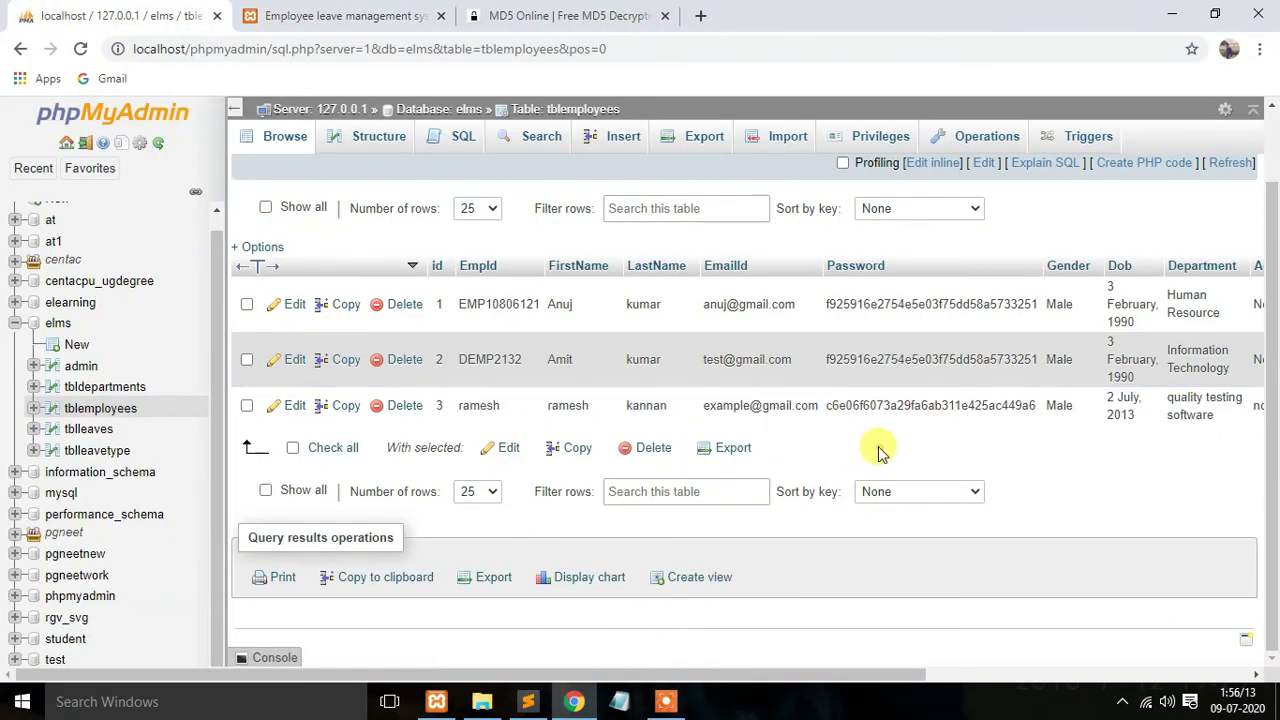
left_click(557, 12)
scroll(471, 334, "up", 2)
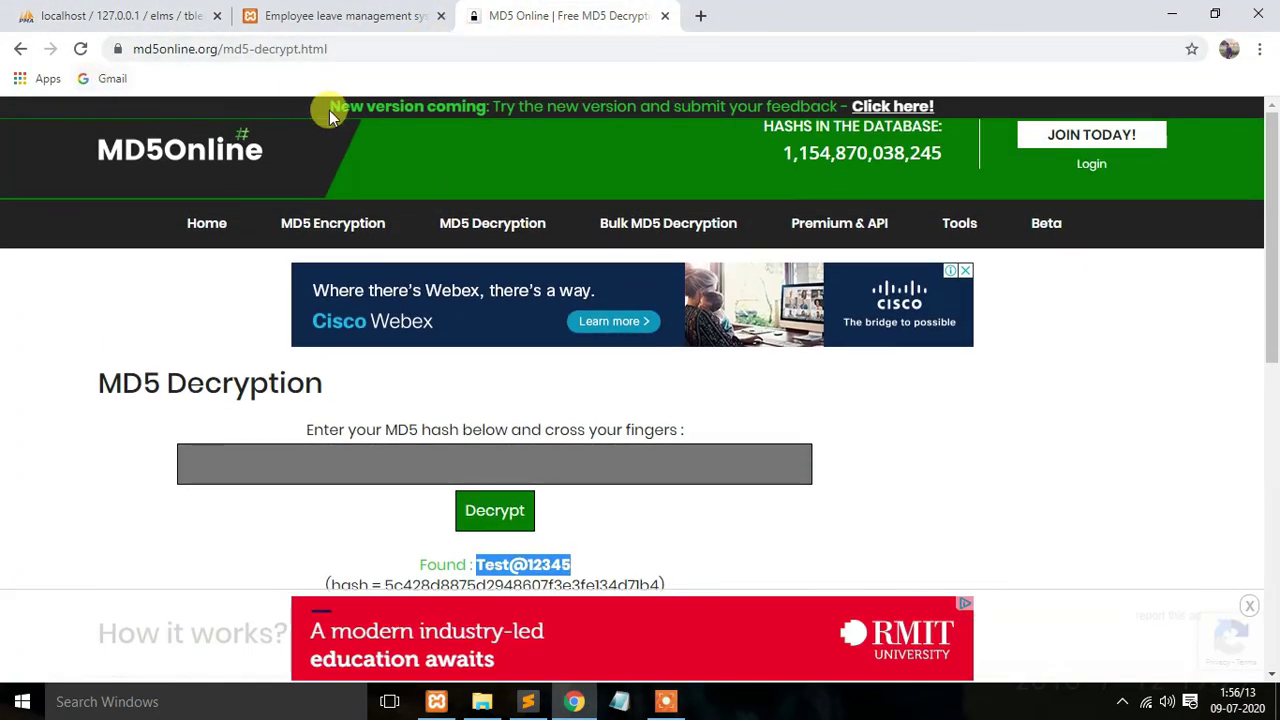